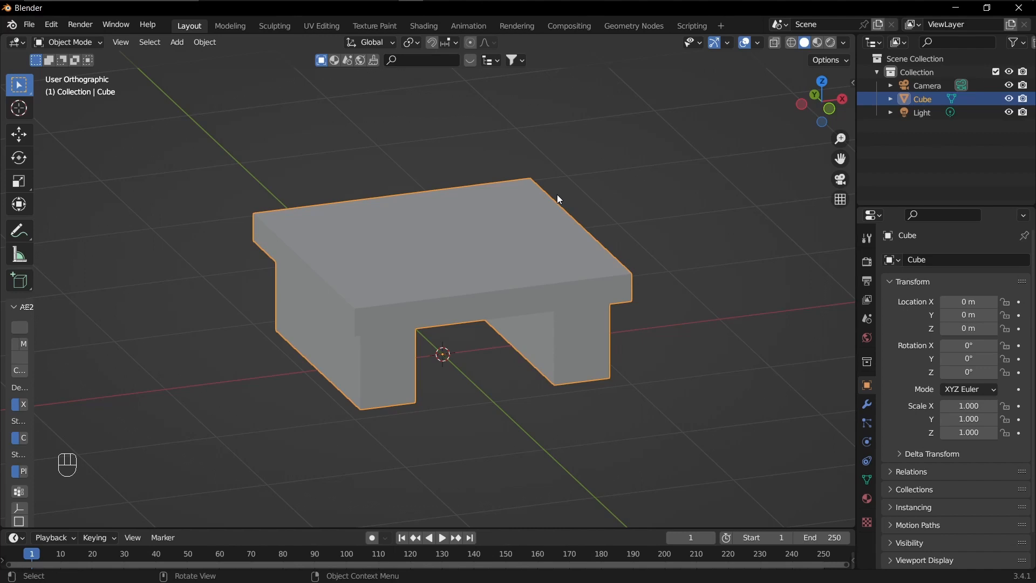
# Step: Display the table model in wireframe shading and view it from several angles
pyautogui.scroll(-2, 551, 202)
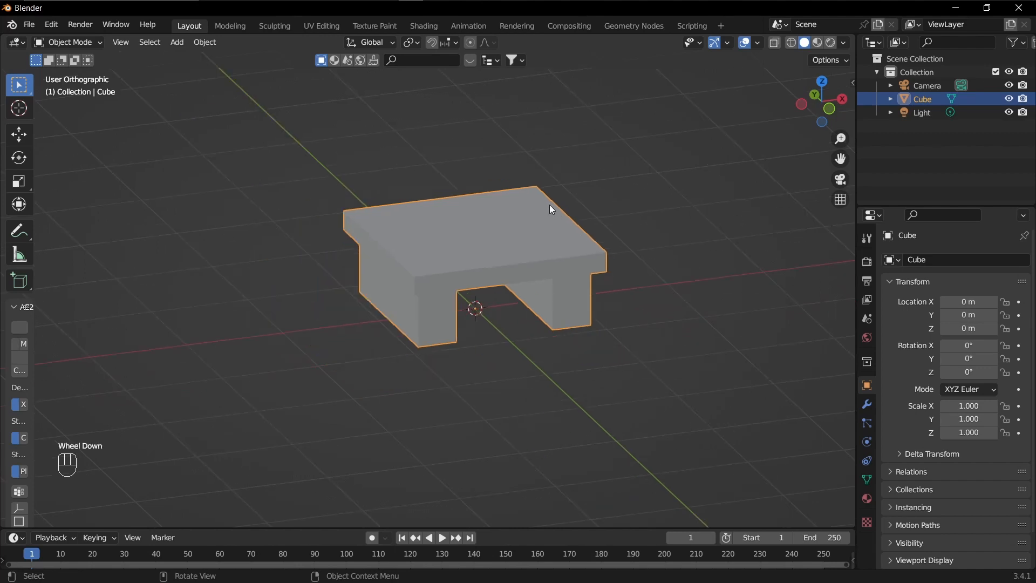
pyautogui.press('z')
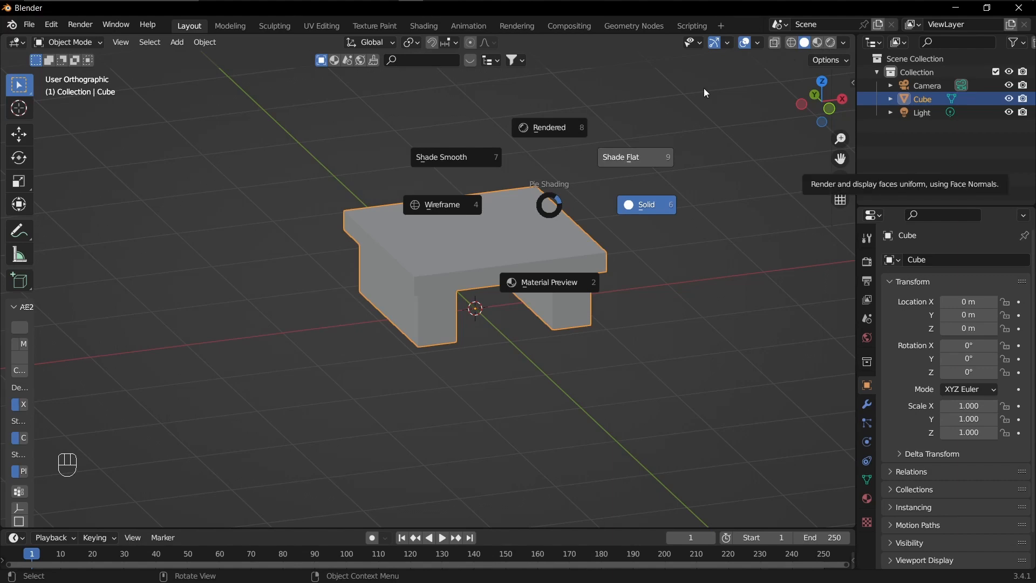
pyautogui.click(455, 214)
pyautogui.moveTo(522, 208); pyautogui.dragTo(696, 273, button='middle')
pyautogui.moveTo(451, 285); pyautogui.dragTo(471, 325, button='middle')
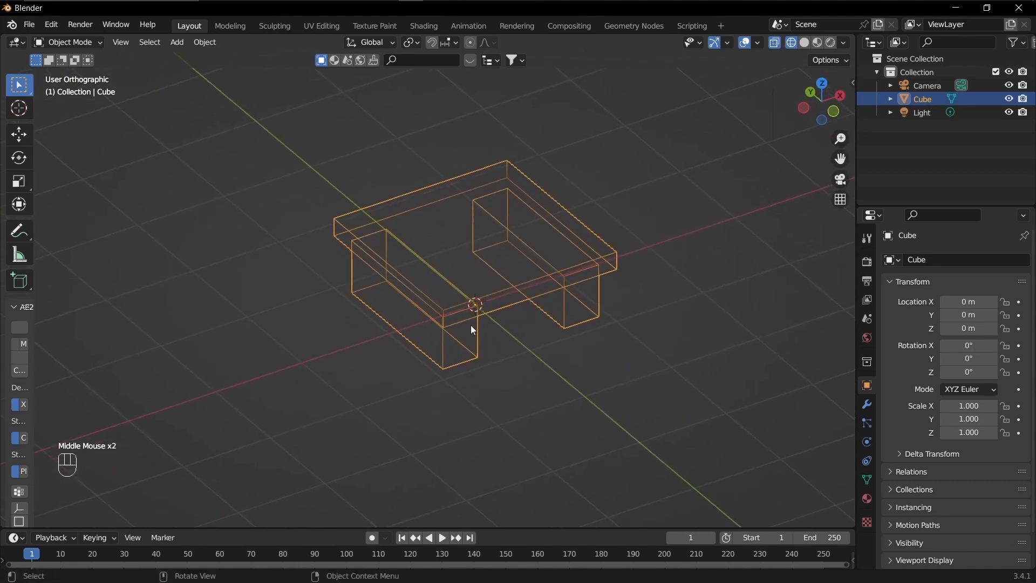
pyautogui.doubleClick(460, 338)
pyautogui.moveTo(551, 344); pyautogui.dragTo(569, 307, button='middle')
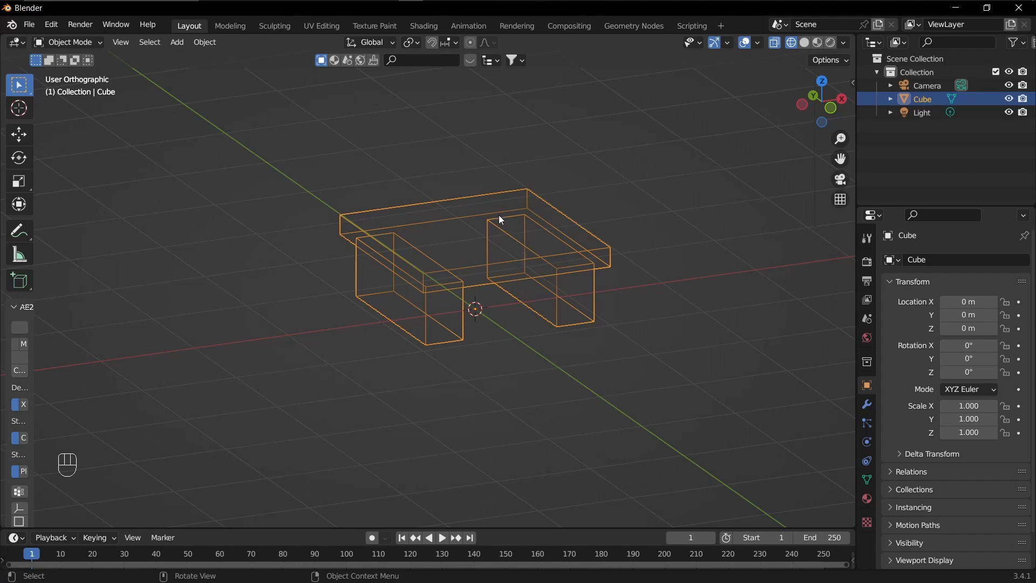
pyautogui.press('shift')
pyautogui.click(177, 42)
pyautogui.moveTo(202, 56)
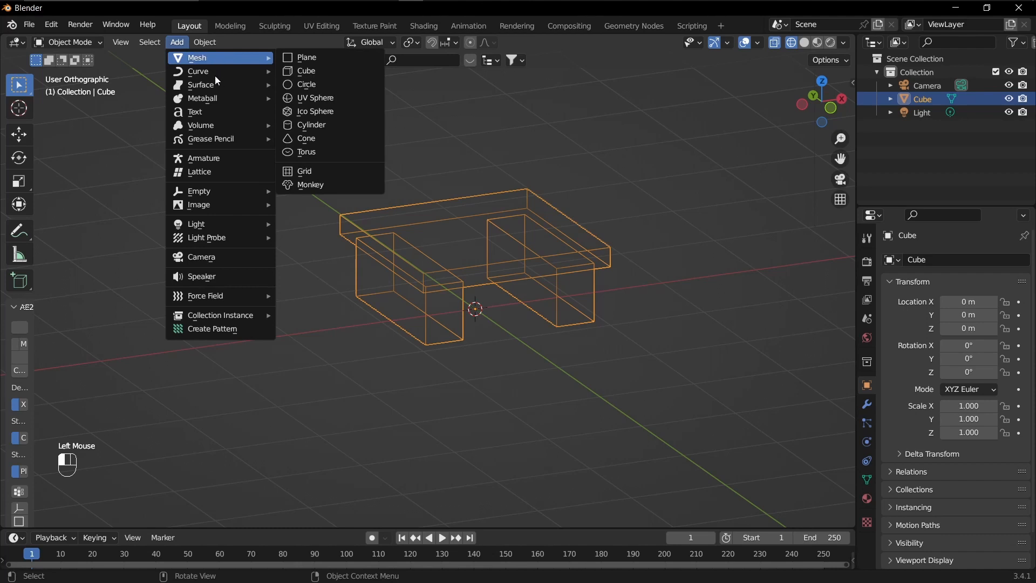
pyautogui.moveTo(224, 86)
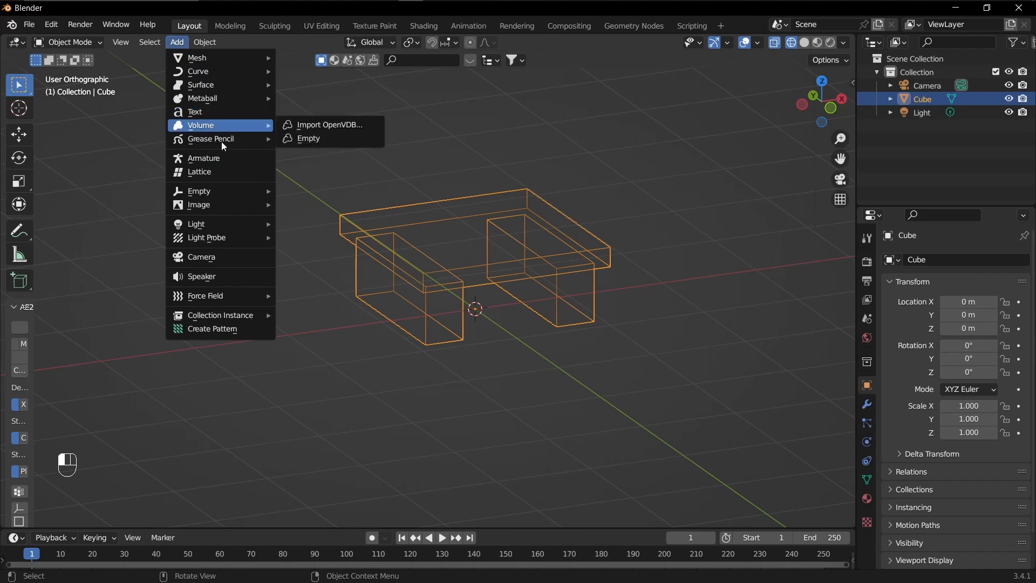
pyautogui.moveTo(210, 233)
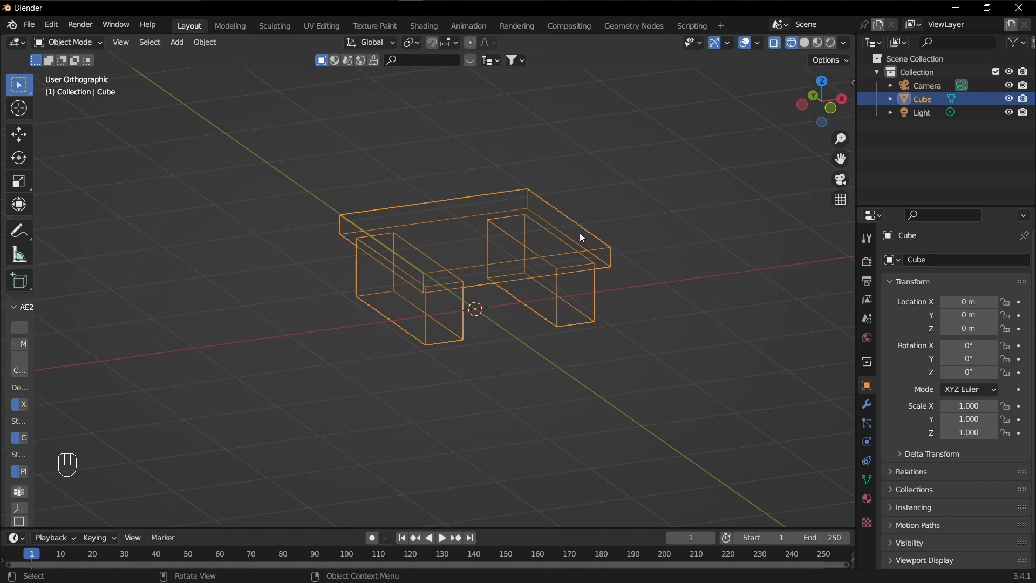
# Step: Enter Edit Mode on the table and select the rear bottom edges of both legs
pyautogui.moveTo(582, 237); pyautogui.dragTo(562, 238, button='middle')
pyautogui.press('Tab')
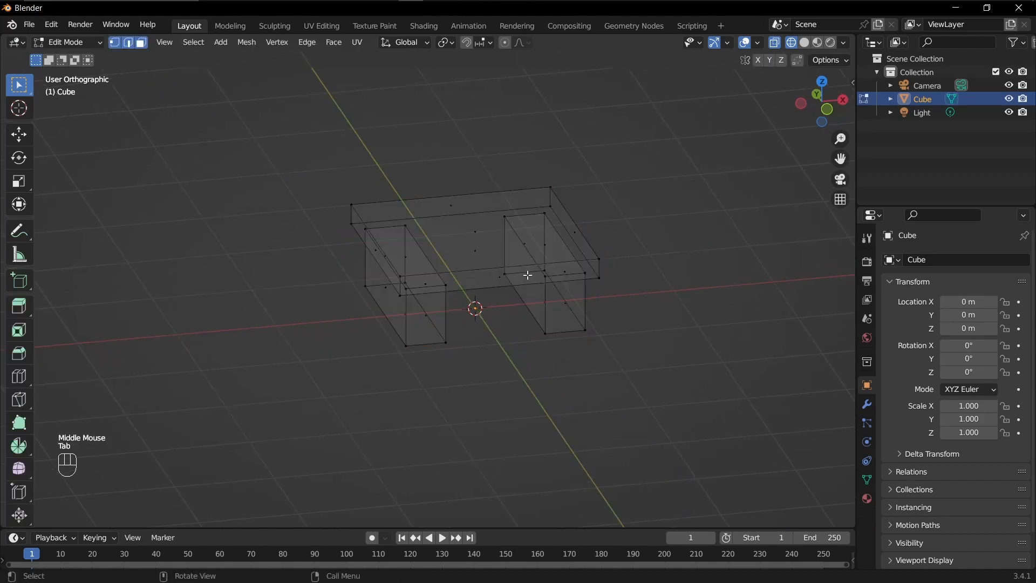
pyautogui.click(524, 272)
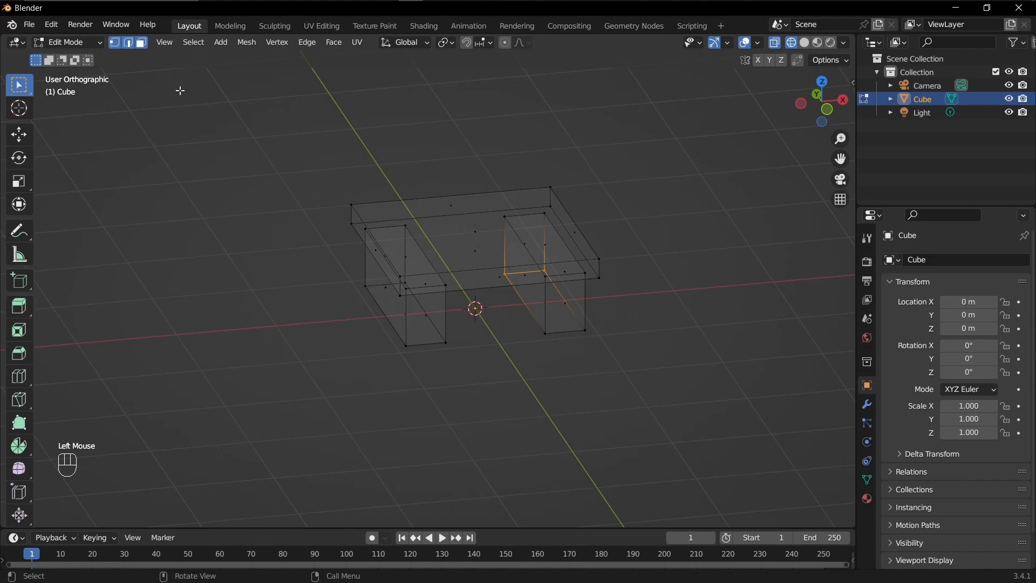
pyautogui.keyDown('shift'); pyautogui.click(385, 287); pyautogui.keyUp('shift')
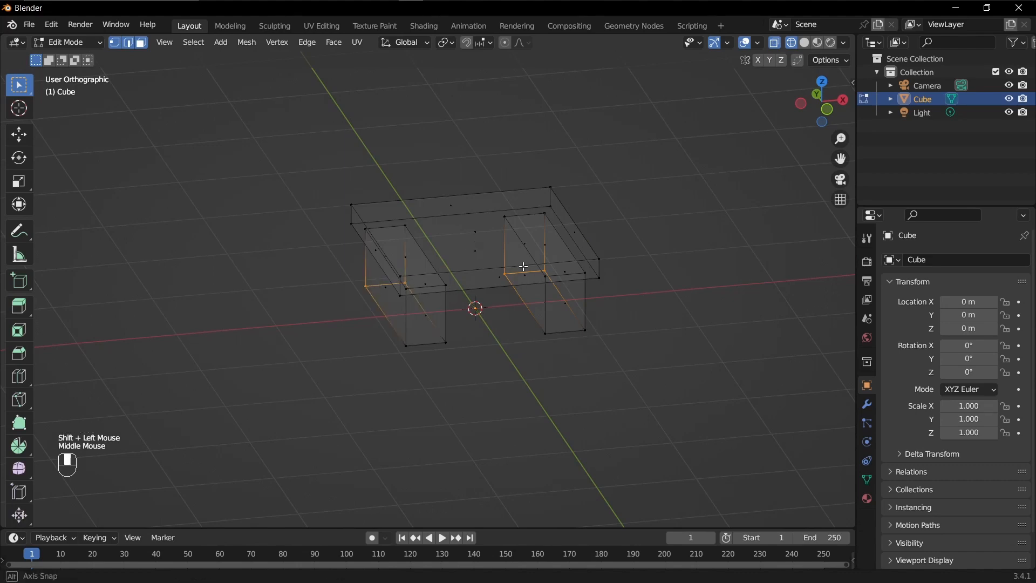
pyautogui.moveTo(523, 268)
pyautogui.mouseDown(button='middle')
pyautogui.moveTo(550, 261)
pyautogui.moveTo(530, 261)
pyautogui.mouseUp(button='middle')
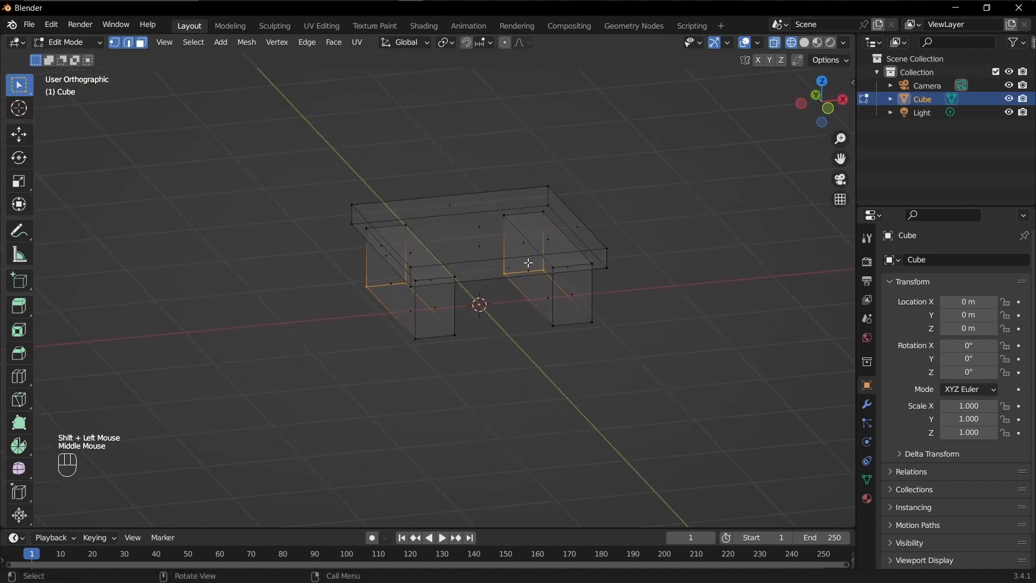
# Step: Switch to solid shading and examine the underside and legs of the table
pyautogui.click(804, 44)
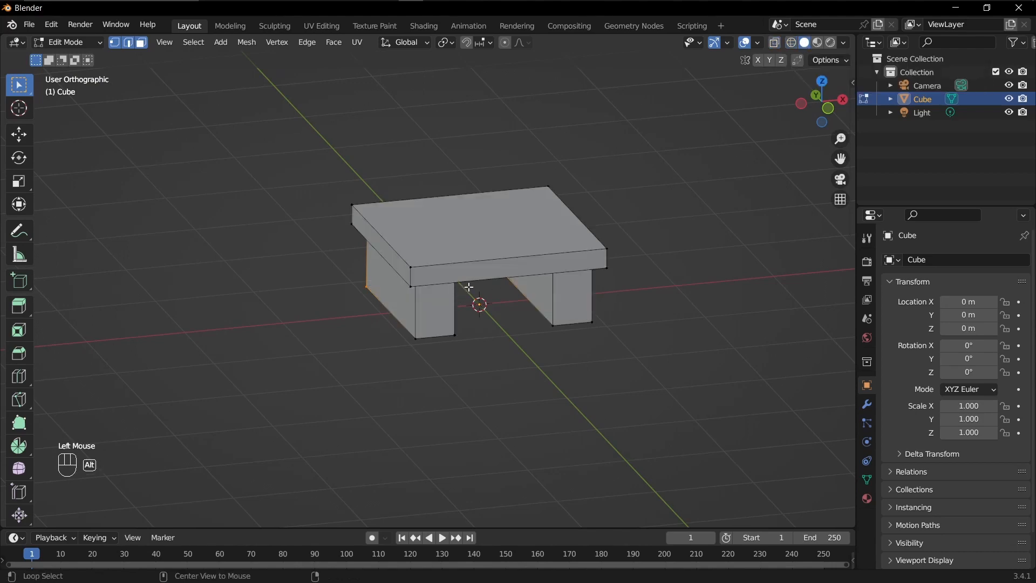
pyautogui.moveTo(478, 301); pyautogui.dragTo(447, 318, button='middle')
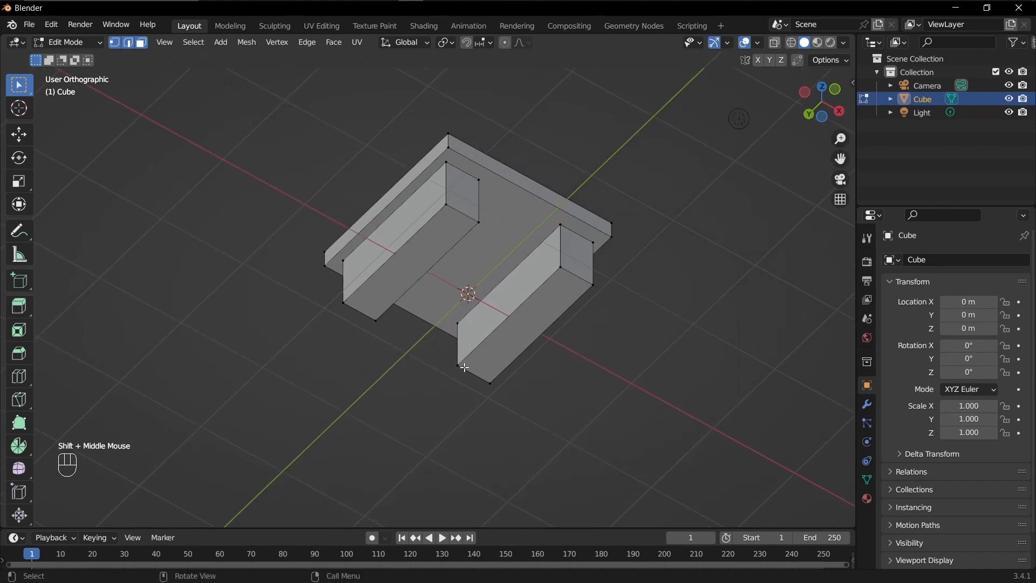
pyautogui.moveTo(510, 266); pyautogui.dragTo(502, 299, button='middle')
# Step: Return to wireframe shading and select one leg's rear bottom edge and the other leg's rear face
pyautogui.press('z')
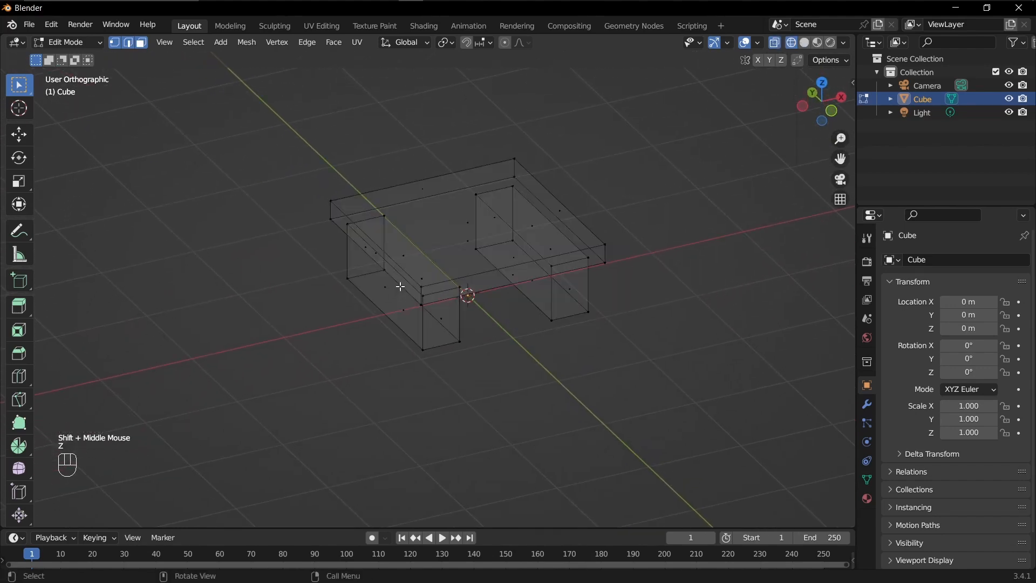
pyautogui.click(377, 262)
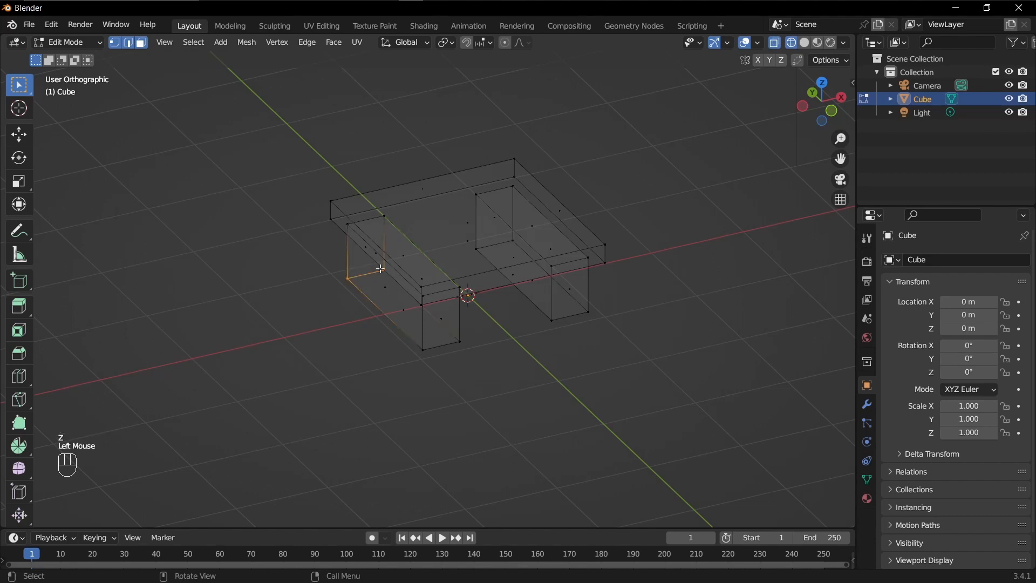
pyautogui.keyDown('shift'); pyautogui.click(503, 247); pyautogui.keyUp('shift')
pyautogui.keyDown('shift'); pyautogui.click(492, 222); pyautogui.keyUp('shift')
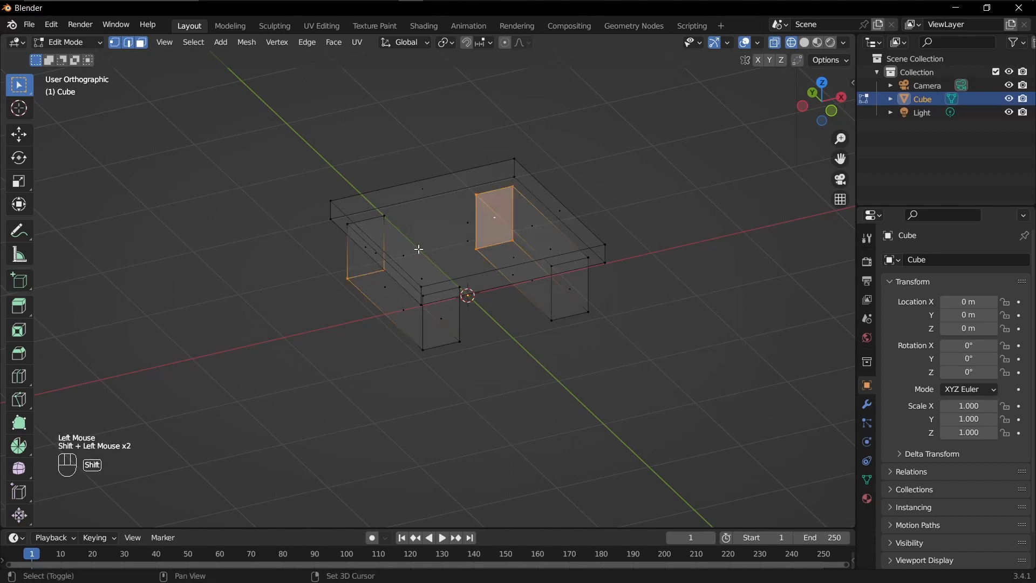
pyautogui.moveTo(365, 253); pyautogui.dragTo(372, 244, button='middle')
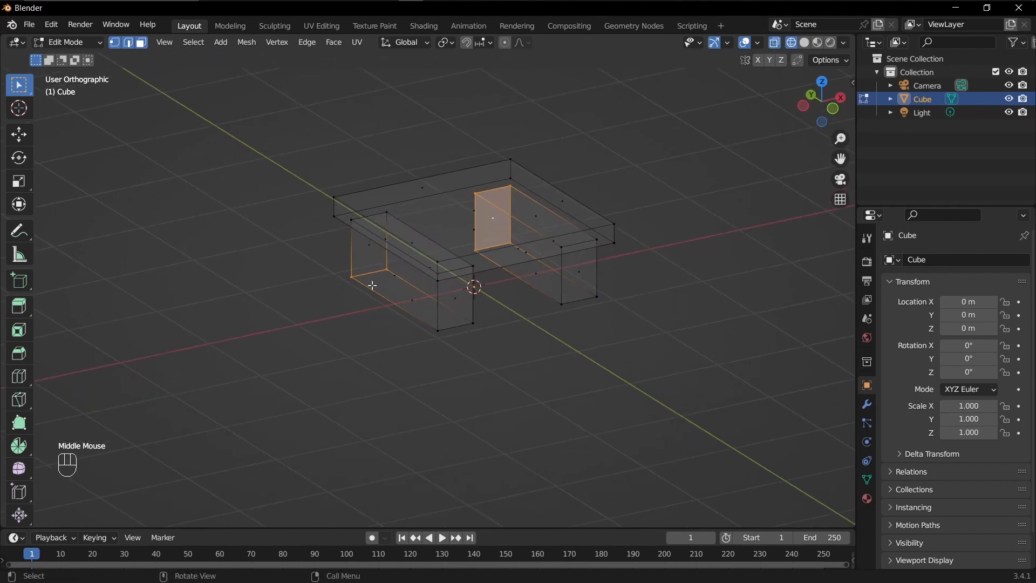
pyautogui.scroll(3, 370, 243)
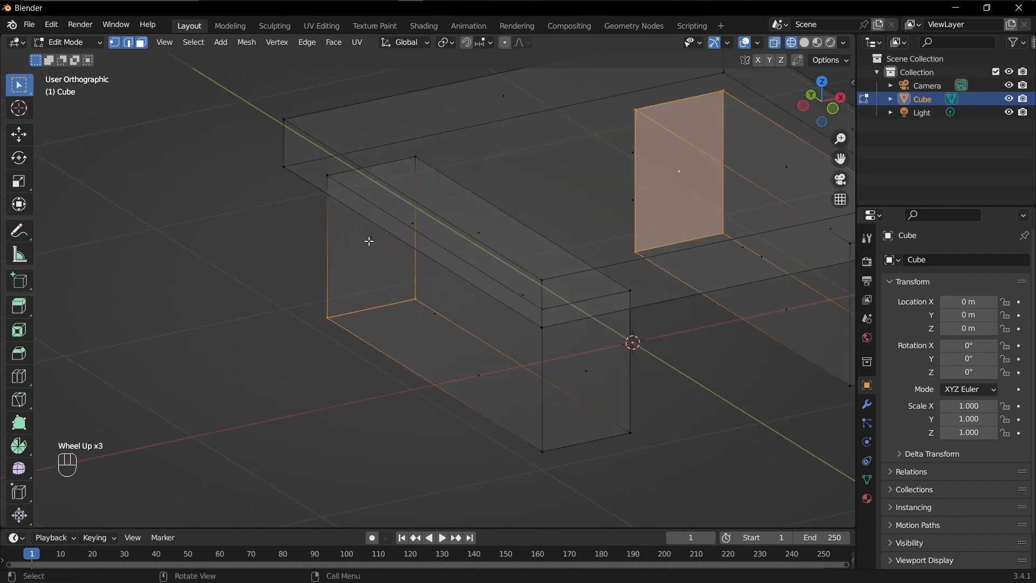
# Step: Clear the selection, select the rear faces of both legs, and undo the extra selection on the tabletop
pyautogui.hotkey('alt', 'a')
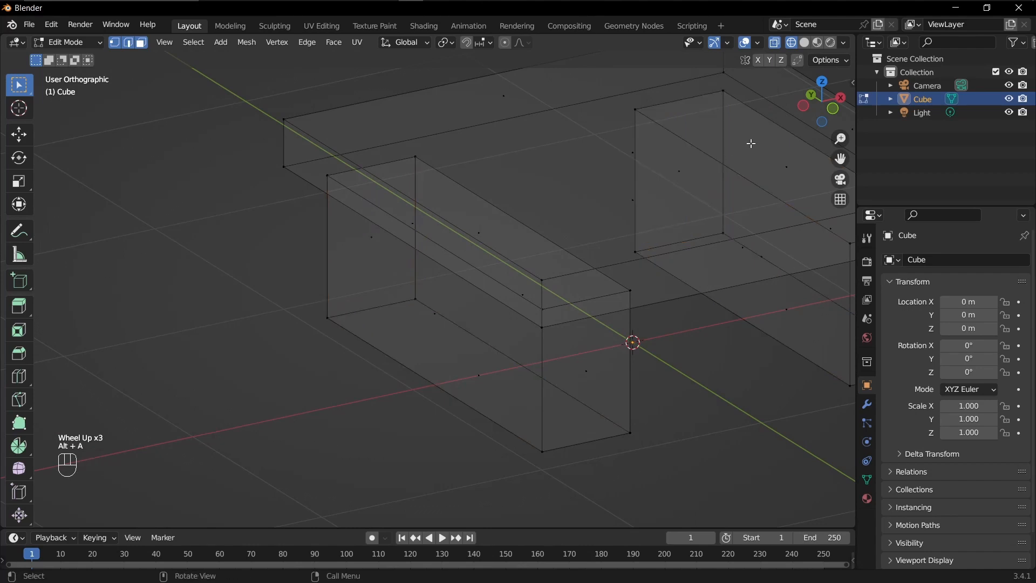
pyautogui.click(680, 172)
pyautogui.keyDown('shift'); pyautogui.click(370, 239); pyautogui.keyUp('shift')
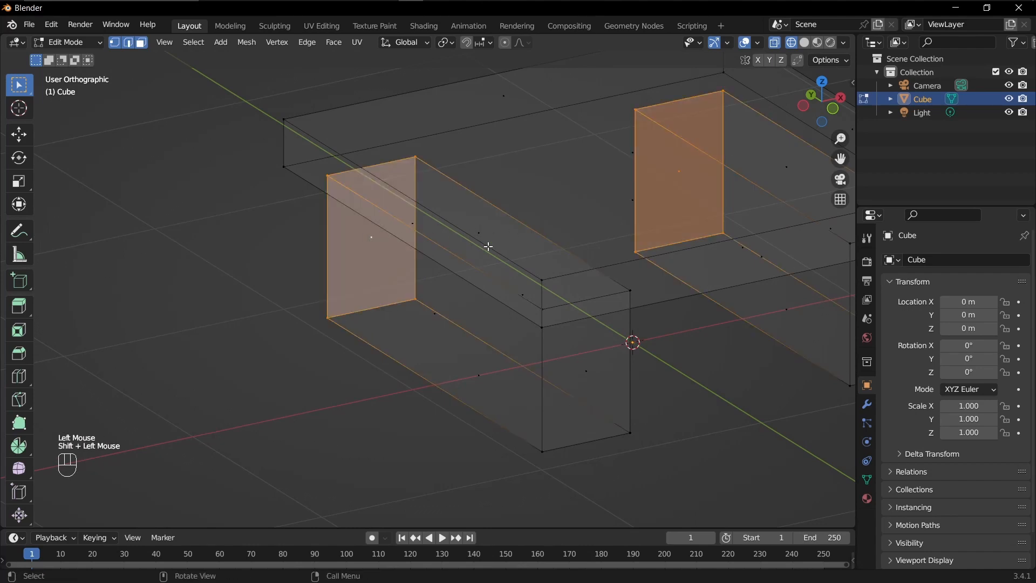
pyautogui.moveTo(488, 247); pyautogui.dragTo(515, 242, button='middle')
pyautogui.keyDown('shift'); pyautogui.click(516, 243); pyautogui.keyUp('shift')
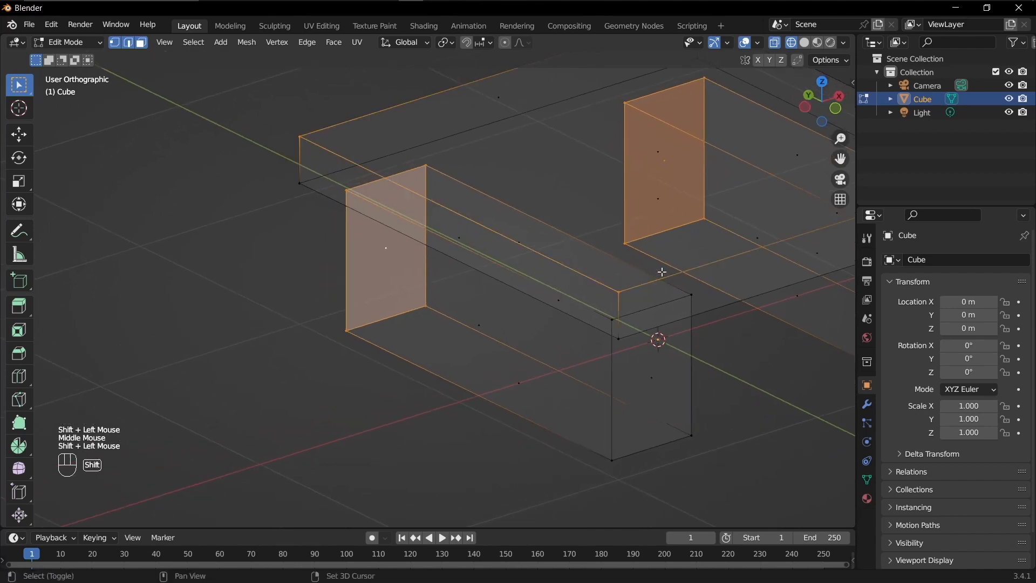
pyautogui.hotkey('ctrl', 'z')
# Step: Extend the selection to the top and remaining faces of the legs, and deselect everything
pyautogui.moveTo(594, 250); pyautogui.dragTo(407, 296, button='middle')
pyautogui.keyDown('shift'); pyautogui.click(378, 265); pyautogui.keyUp('shift')
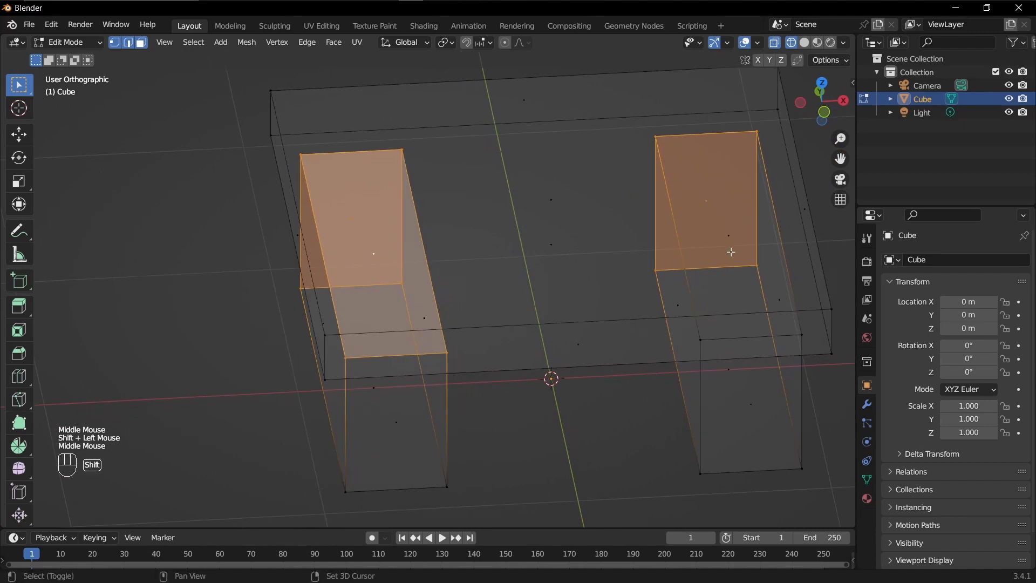
pyautogui.keyDown('shift'); pyautogui.click(659, 296); pyautogui.keyUp('shift')
pyautogui.moveTo(659, 296); pyautogui.dragTo(798, 356, button='middle')
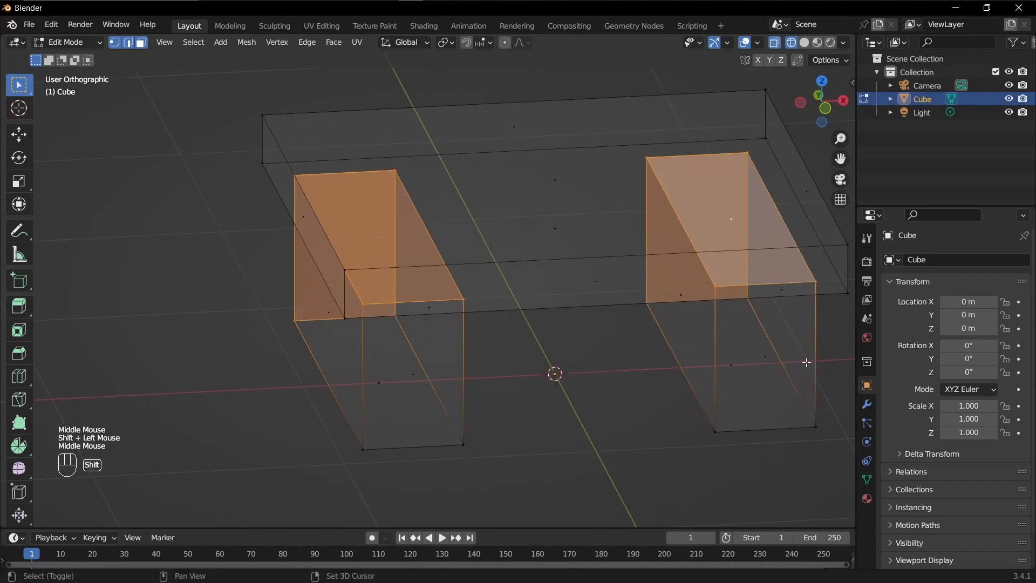
pyautogui.keyDown('shift'); pyautogui.click(769, 357); pyautogui.keyUp('shift')
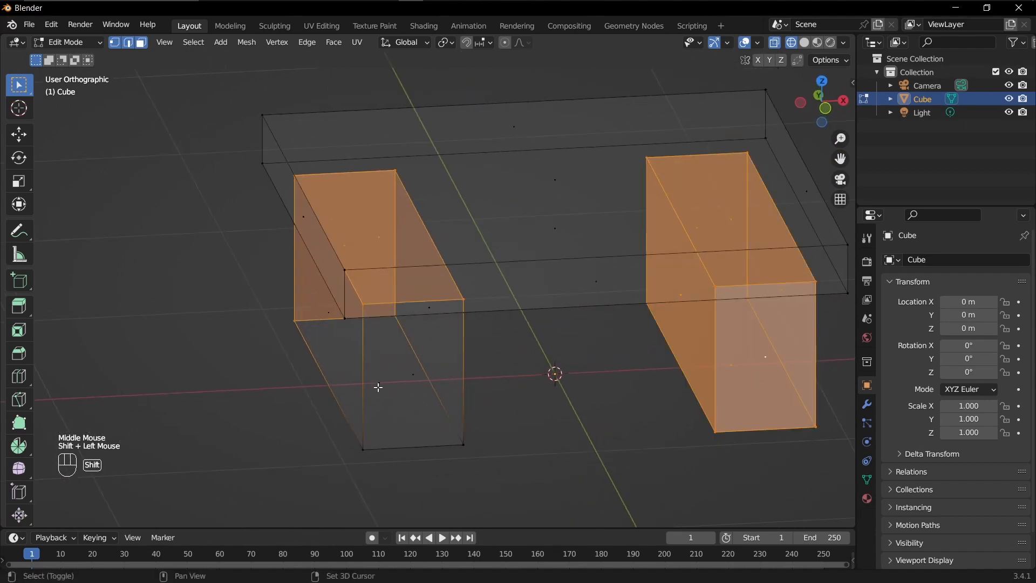
pyautogui.keyDown('shift'); pyautogui.click(379, 384); pyautogui.keyUp('shift')
pyautogui.moveTo(459, 390); pyautogui.dragTo(561, 398, button='middle')
pyautogui.hotkey('ctrl', 'z')
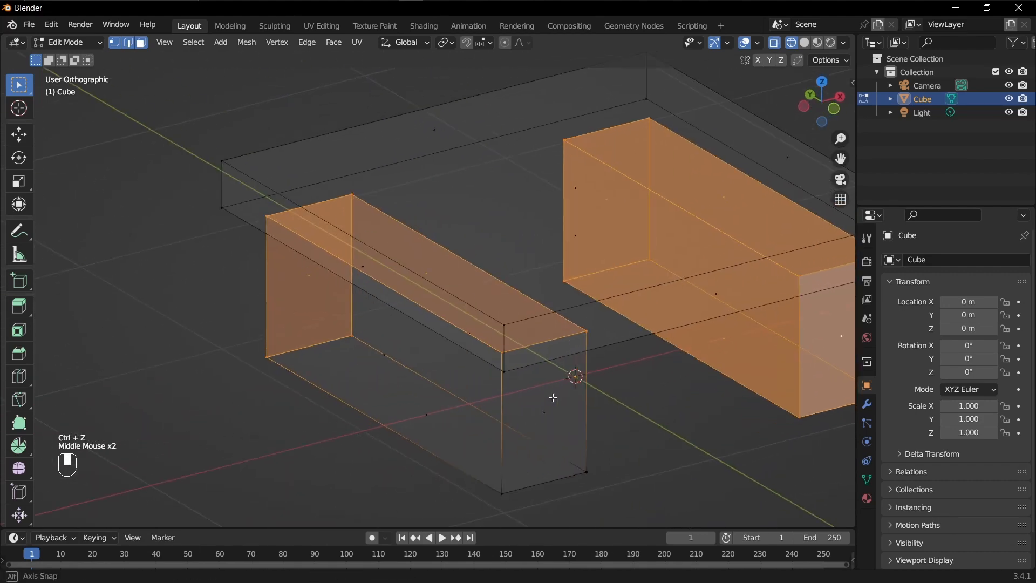
pyautogui.press('a')
pyautogui.hotkey('alt', 'a')
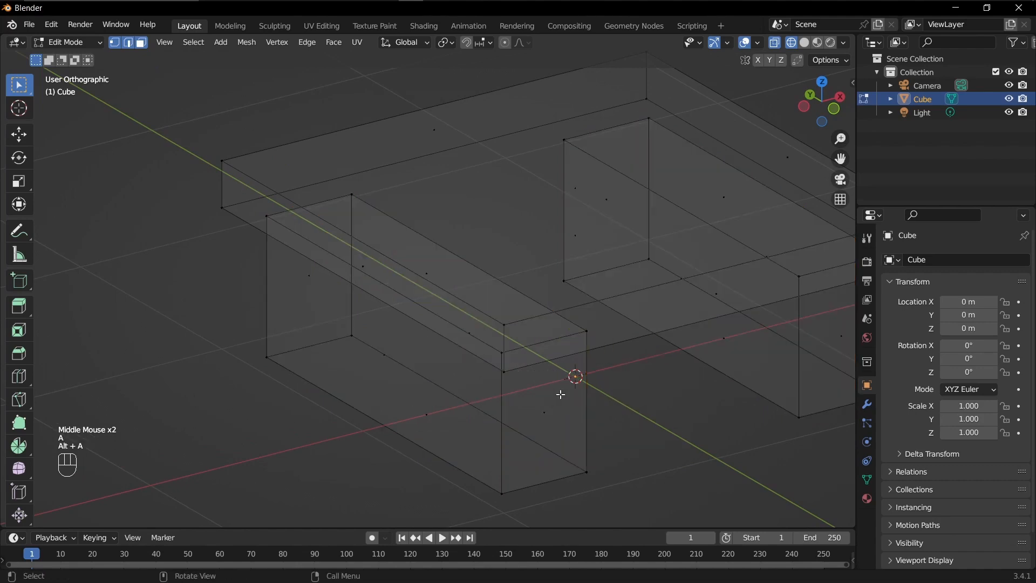
# Step: Select only the hidden rear faces of both legs through the wireframe
pyautogui.scroll(-2, 620, 373)
pyautogui.moveTo(653, 364); pyautogui.dragTo(632, 301, button='middle')
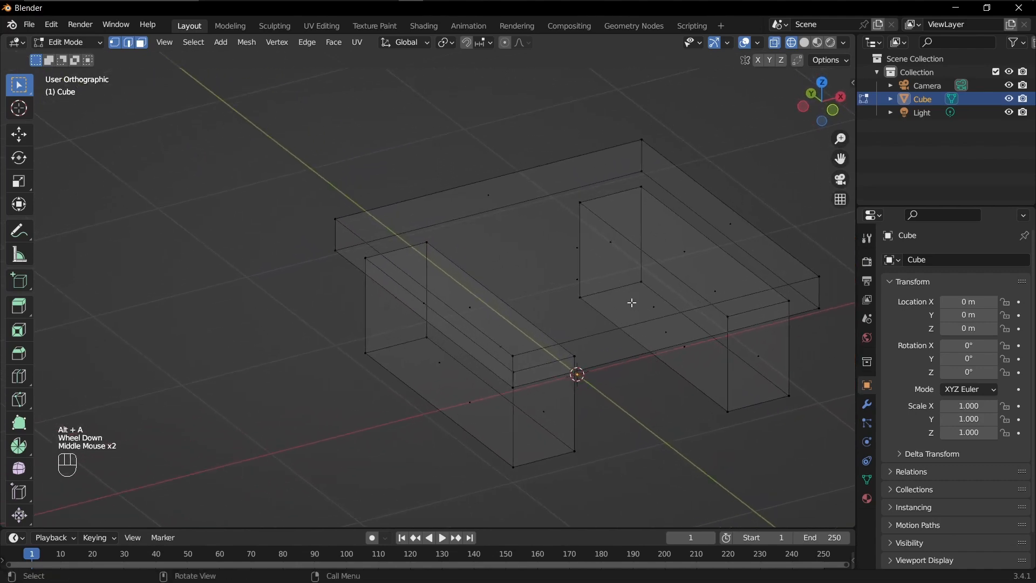
pyautogui.click(609, 246)
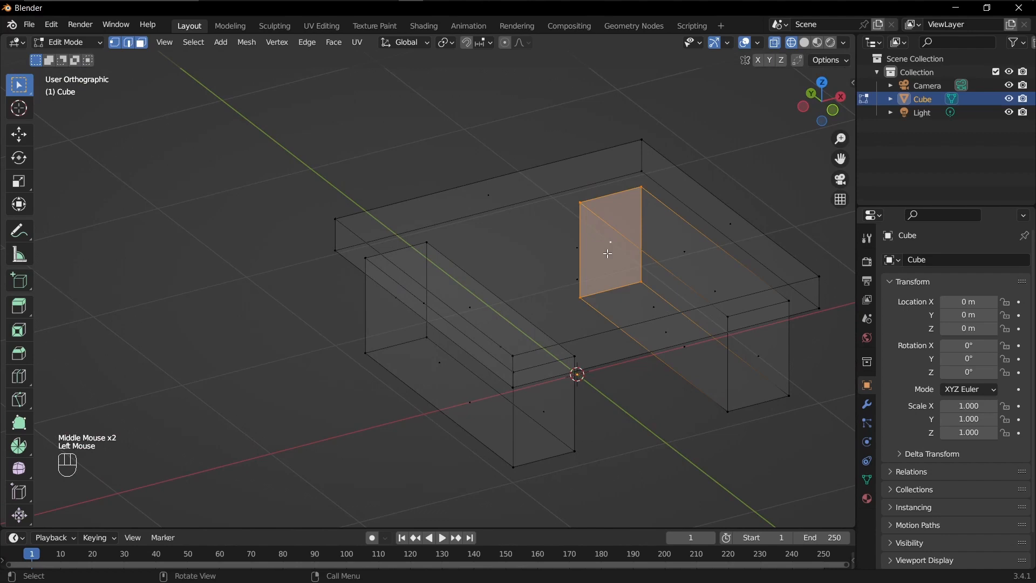
pyautogui.keyDown('shift'); pyautogui.click(397, 297); pyautogui.keyUp('shift')
pyautogui.hotkey('ctrl', 'z')
pyautogui.moveTo(385, 307); pyautogui.dragTo(373, 272, button='middle')
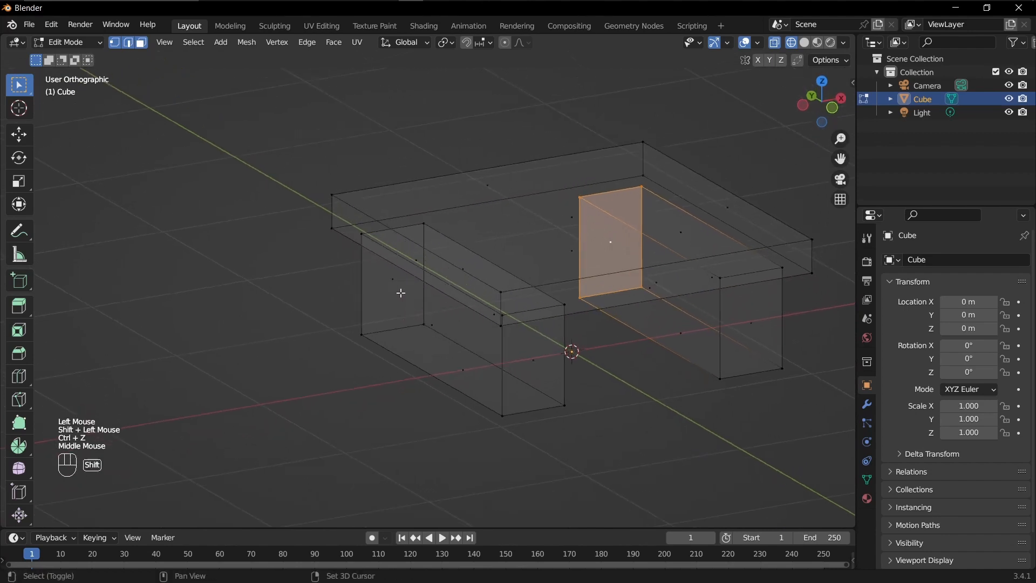
pyautogui.keyDown('shift'); pyautogui.click(404, 285); pyautogui.keyUp('shift')
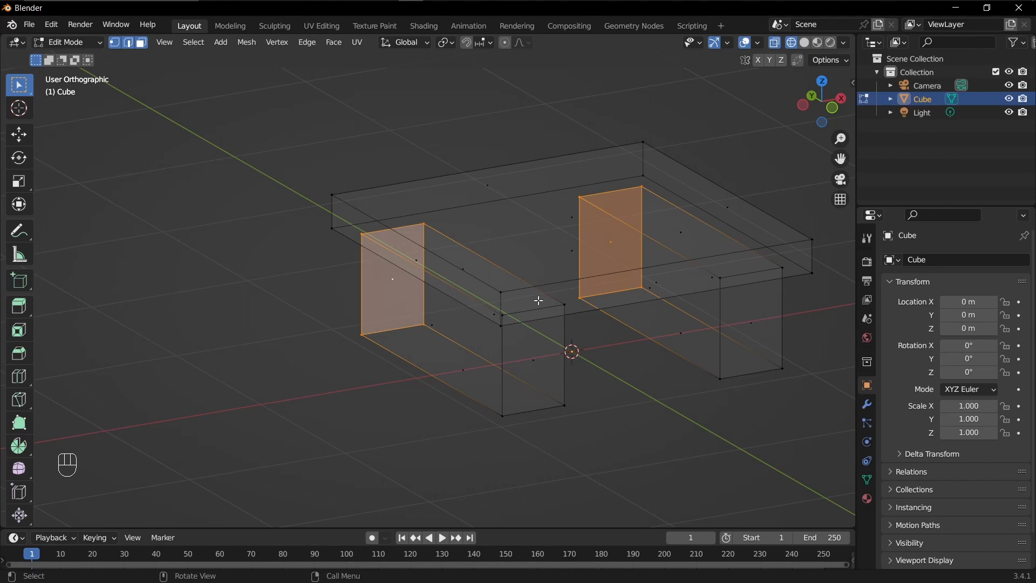
# Step: Switch to solid shading and select one leg's outer side face and the other leg's inner side face
pyautogui.press('z')
pyautogui.press('z')
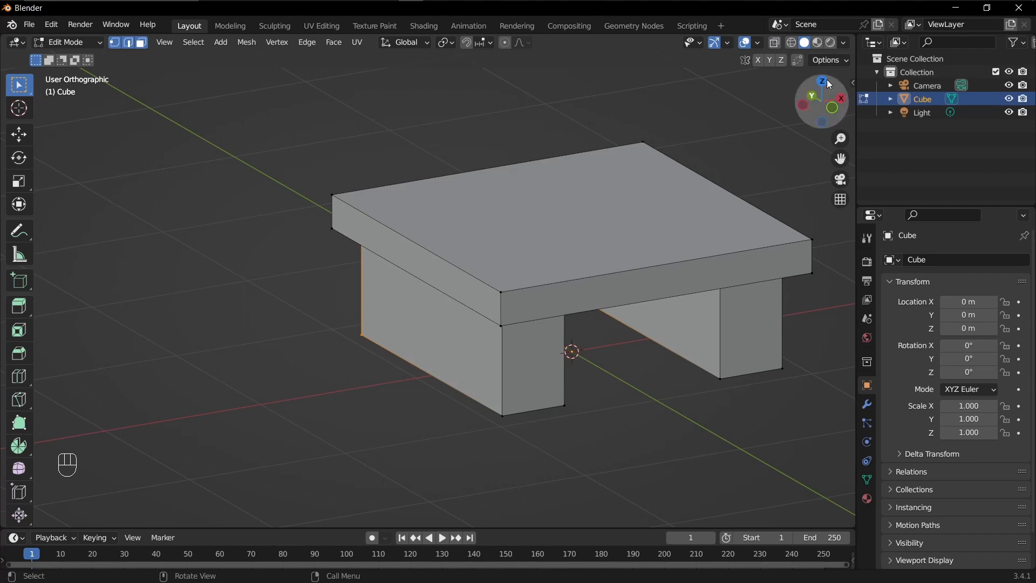
pyautogui.moveTo(356, 291); pyautogui.dragTo(594, 284, button='middle')
pyautogui.moveTo(701, 272); pyautogui.dragTo(459, 271, button='middle')
pyautogui.click(414, 306)
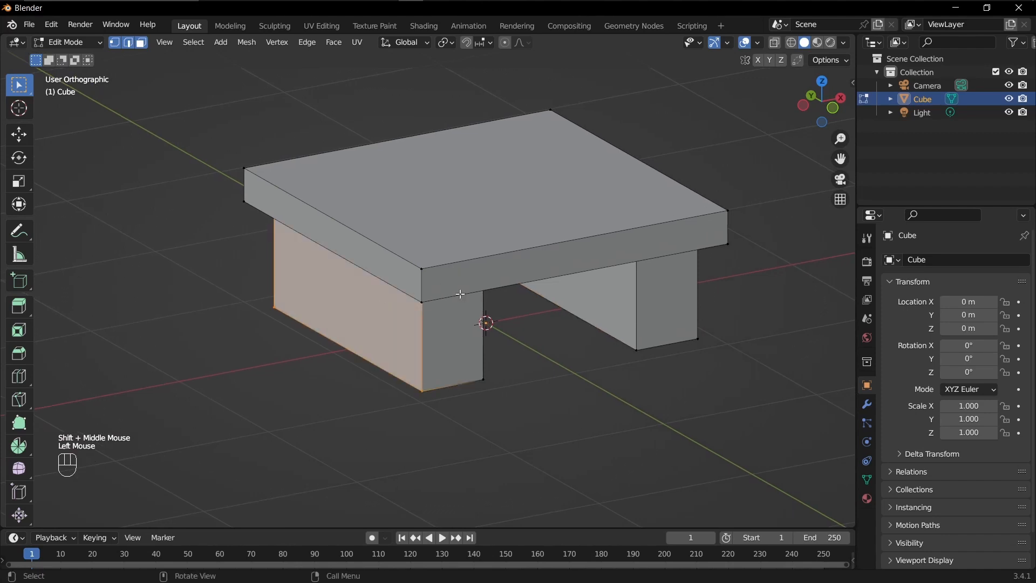
pyautogui.keyDown('shift'); pyautogui.click(598, 307); pyautogui.keyUp('shift')
# Step: Add the tabletop's top and front faces and both legs' front faces to the selection
pyautogui.keyDown('shift'); pyautogui.click(507, 264); pyautogui.keyUp('shift')
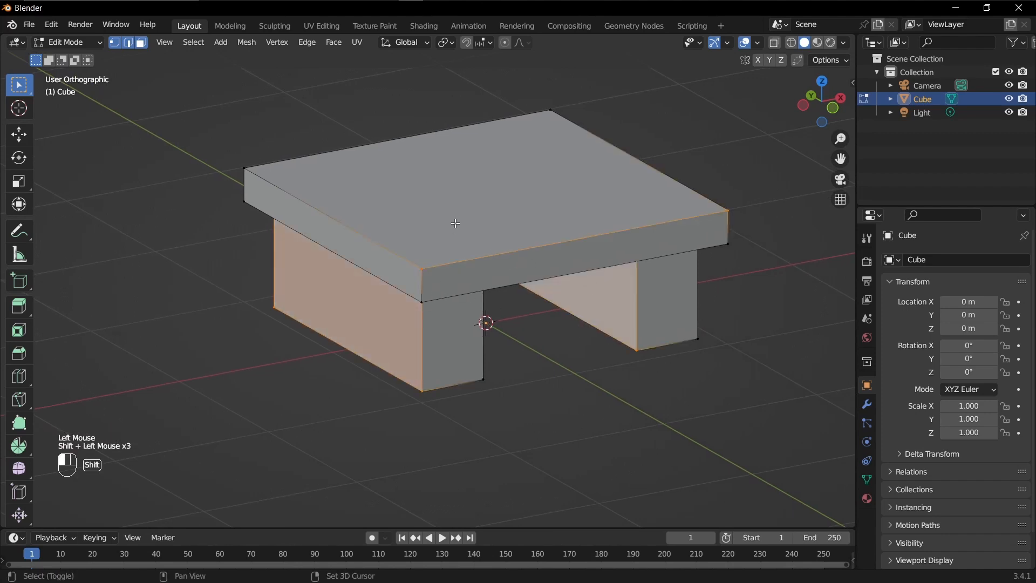
pyautogui.keyDown('shift'); pyautogui.click(518, 232); pyautogui.keyUp('shift')
pyautogui.keyDown('shift'); pyautogui.click(529, 262); pyautogui.keyUp('shift')
pyautogui.keyDown('shift'); pyautogui.click(685, 312); pyautogui.keyUp('shift')
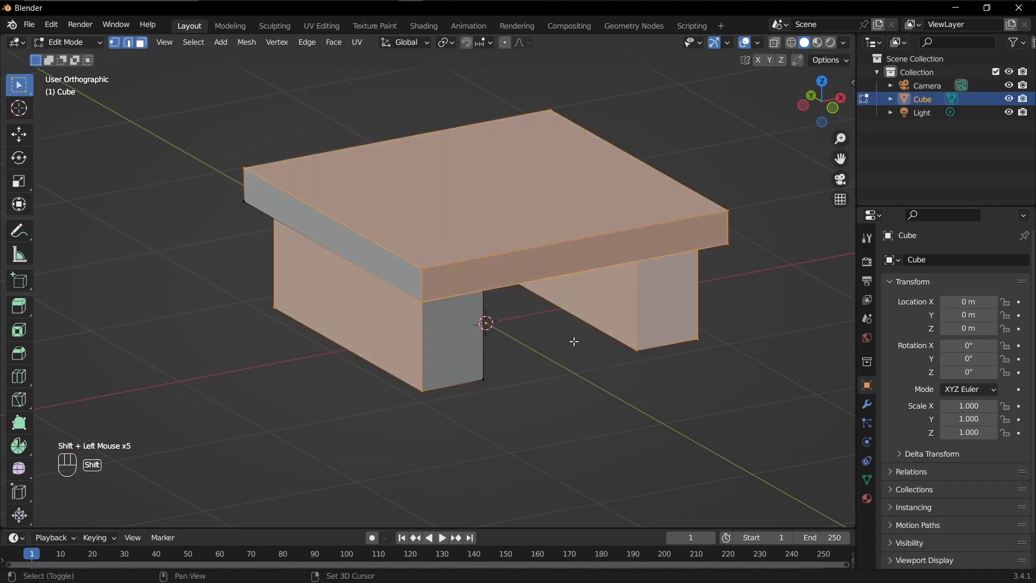
pyautogui.keyDown('shift'); pyautogui.click(456, 324); pyautogui.keyUp('shift')
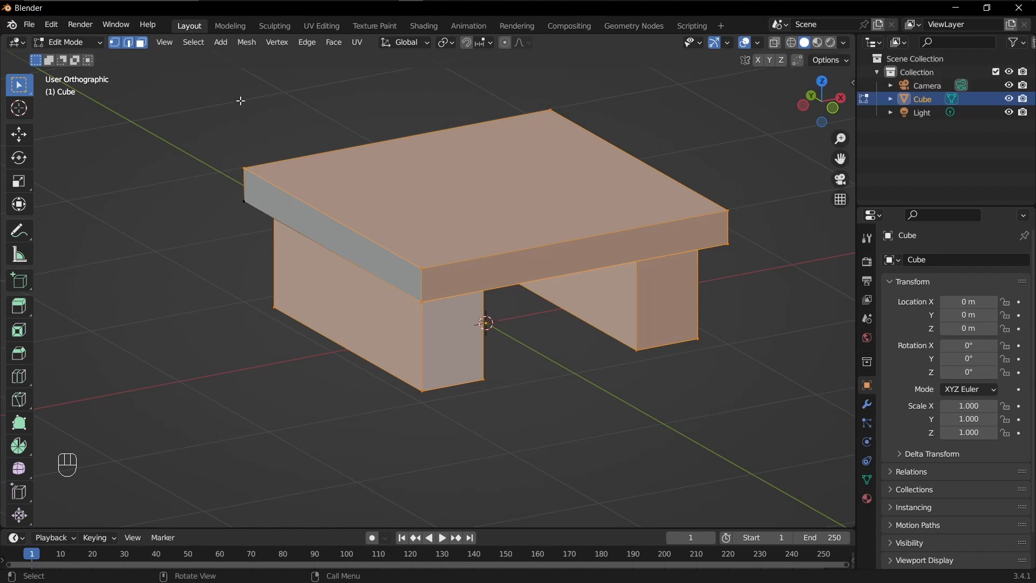
# Step: Use face select mode alone to select just the tabletop's top face, and deselect everything
pyautogui.click(142, 45)
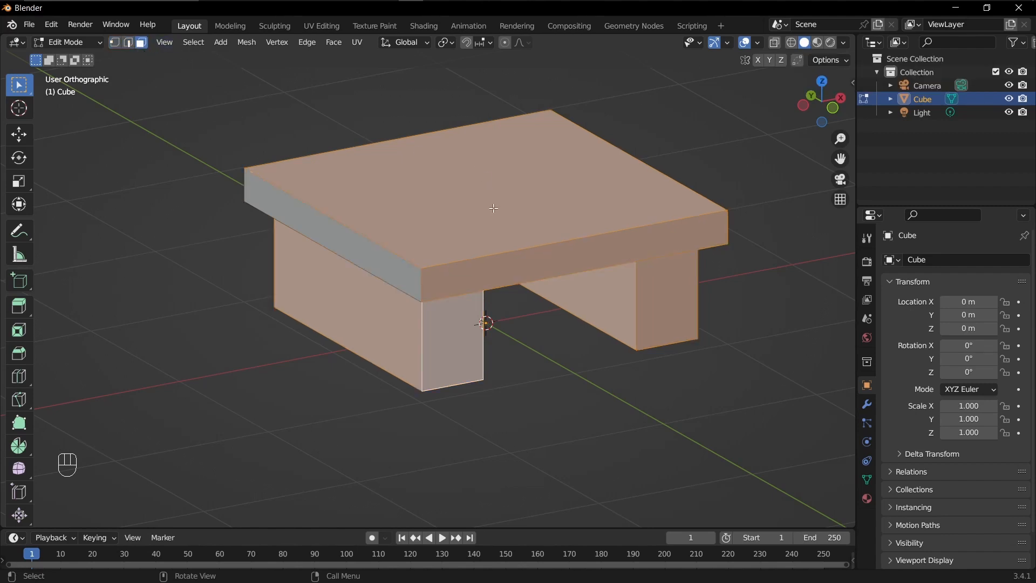
pyautogui.click(526, 196)
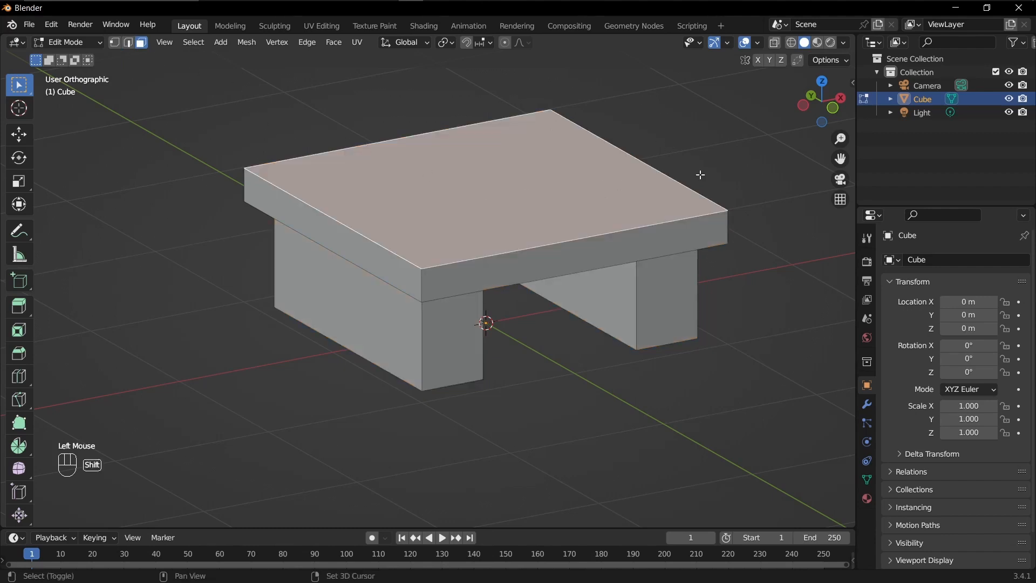
pyautogui.keyDown('shift'); pyautogui.moveTo(700, 172); pyautogui.dragTo(709, 147, button='middle'); pyautogui.keyUp('shift')
pyautogui.hotkey('alt', 'a')
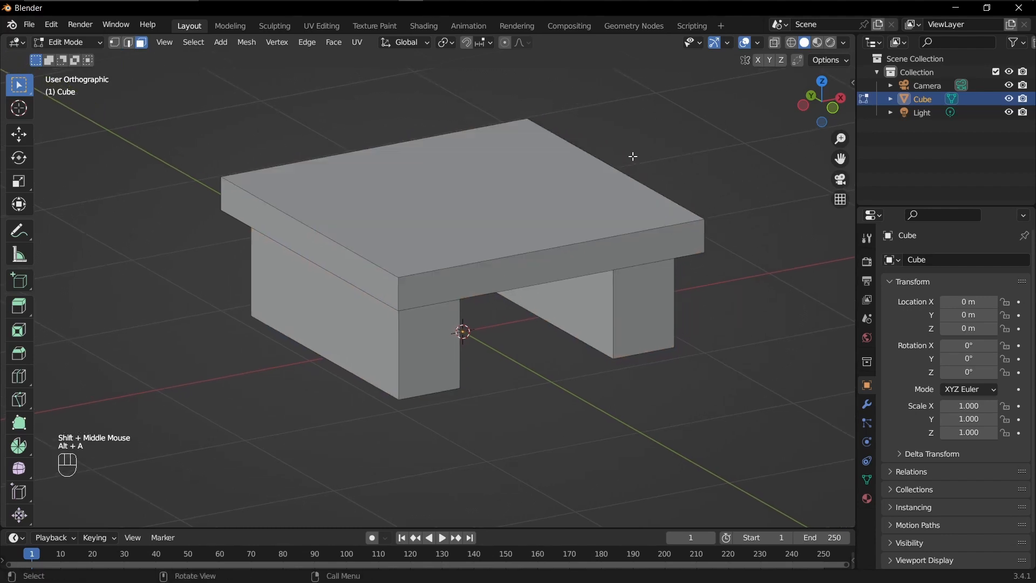
pyautogui.keyDown('shift'); pyautogui.moveTo(650, 198); pyautogui.dragTo(632, 235, button='middle'); pyautogui.keyUp('shift')
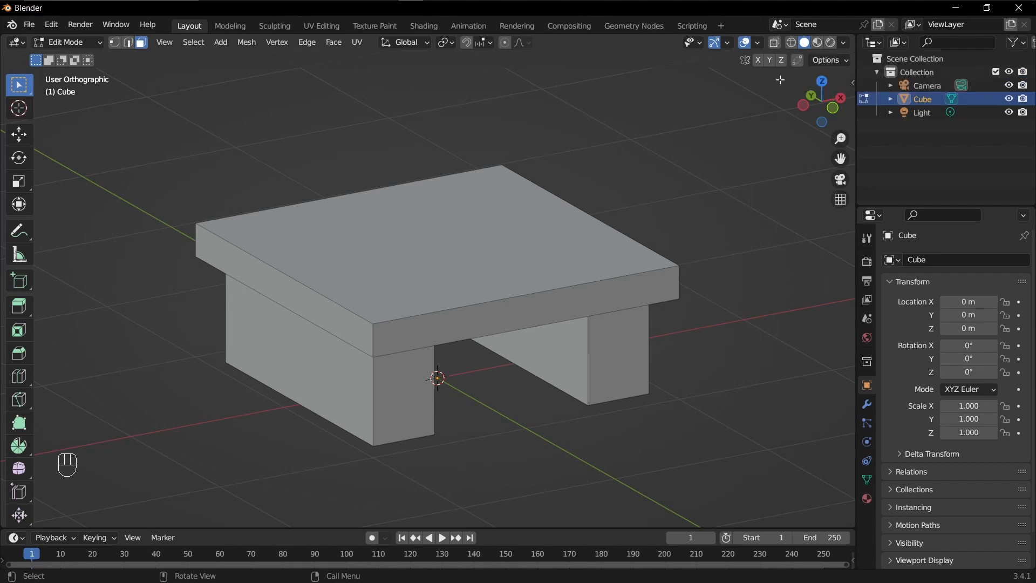
# Step: Switch the viewport to Material Preview shading and enable Scene Lights in its lighting options
pyautogui.click(817, 42)
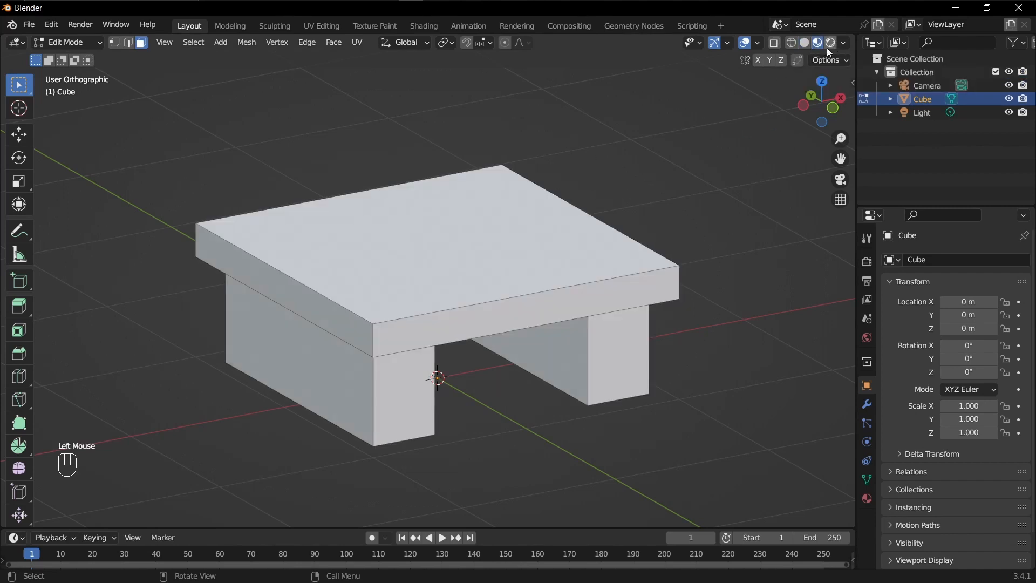
pyautogui.click(843, 46)
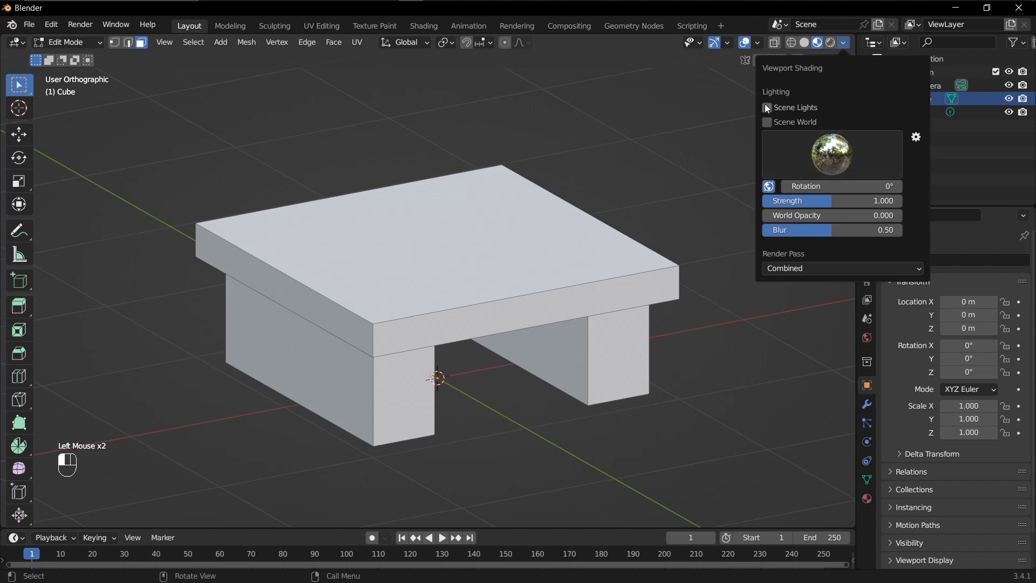
pyautogui.click(844, 43)
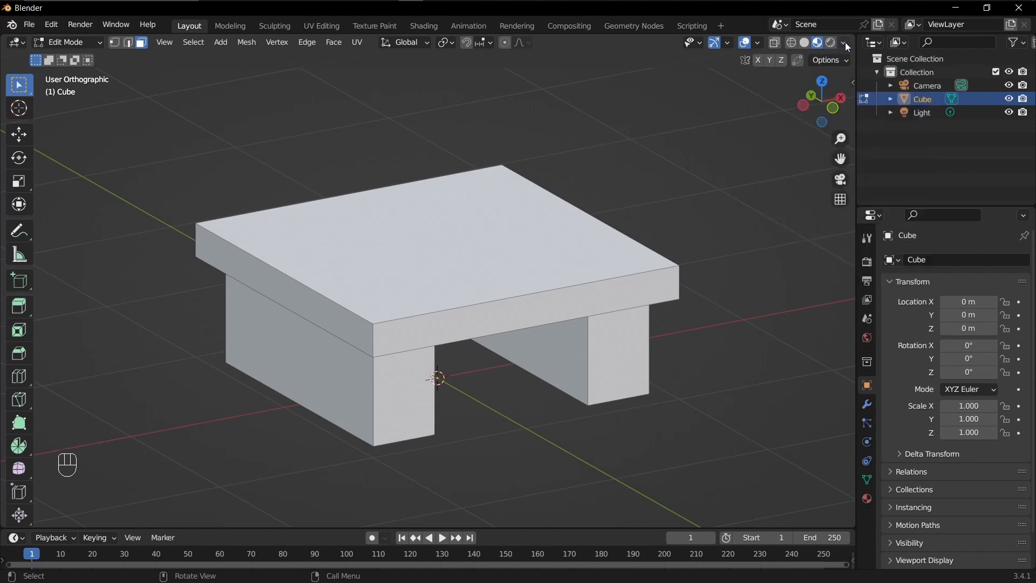
pyautogui.click(845, 42)
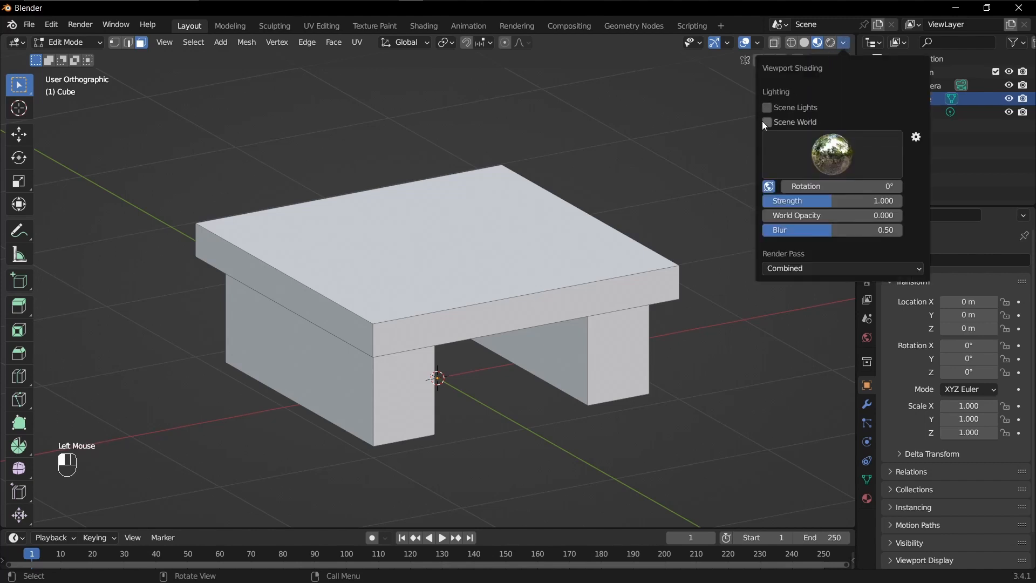
pyautogui.click(767, 107)
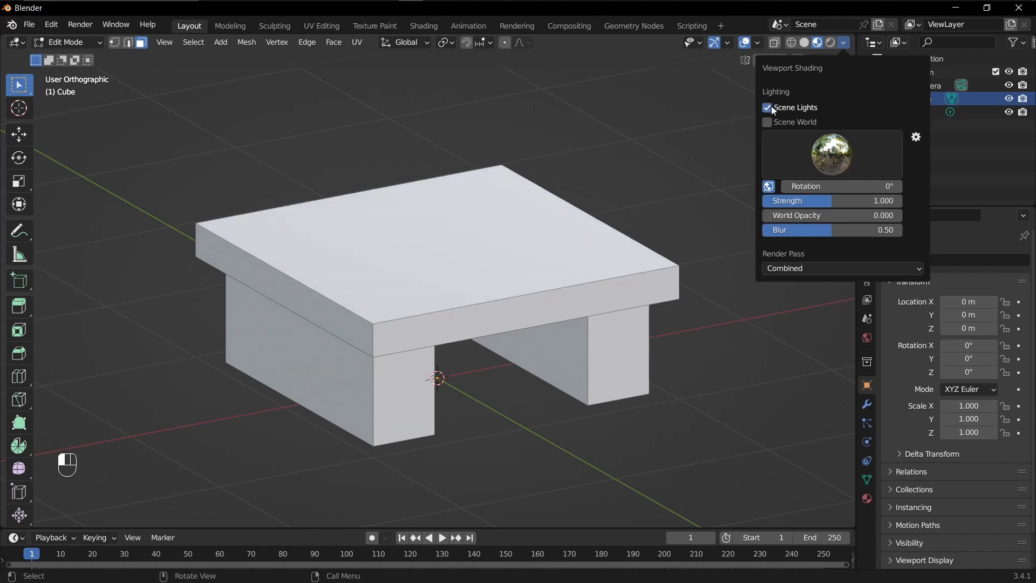
# Step: Return to Object Mode and lower the light along the Z axis to a height of about 2.17 m
pyautogui.scroll(-2, 691, 156)
pyautogui.keyDown('shift'); pyautogui.moveTo(682, 166); pyautogui.dragTo(513, 211, button='middle'); pyautogui.keyUp('shift')
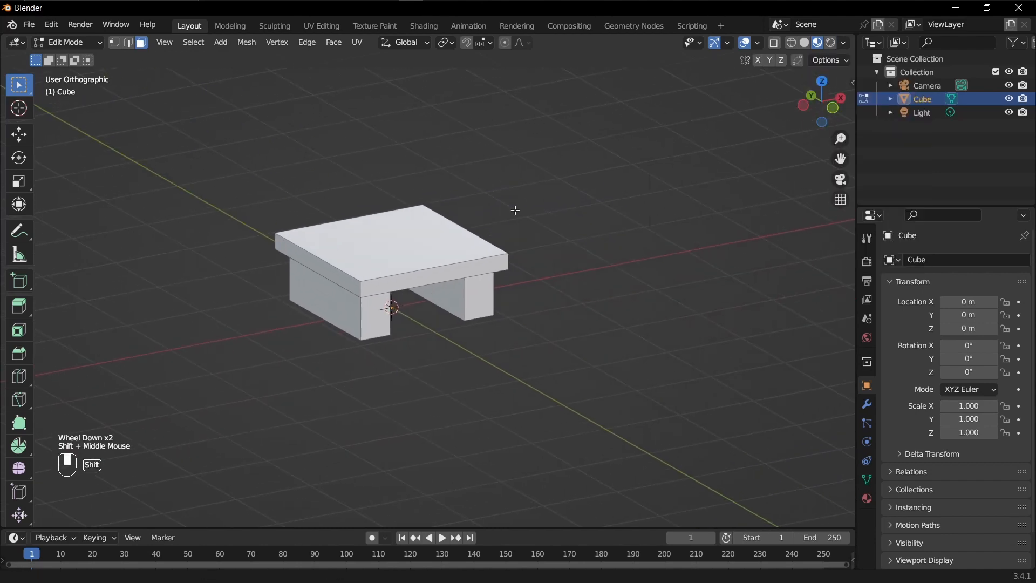
pyautogui.scroll(-1, 513, 210)
pyautogui.press('Tab')
pyautogui.keyDown('shift'); pyautogui.scroll(-1, 577, 139); pyautogui.keyUp('shift')
pyautogui.keyDown('shift'); pyautogui.moveTo(576, 139); pyautogui.dragTo(539, 270, button='middle'); pyautogui.keyUp('shift')
pyautogui.click(563, 114)
pyautogui.press('g')
pyautogui.press('z')
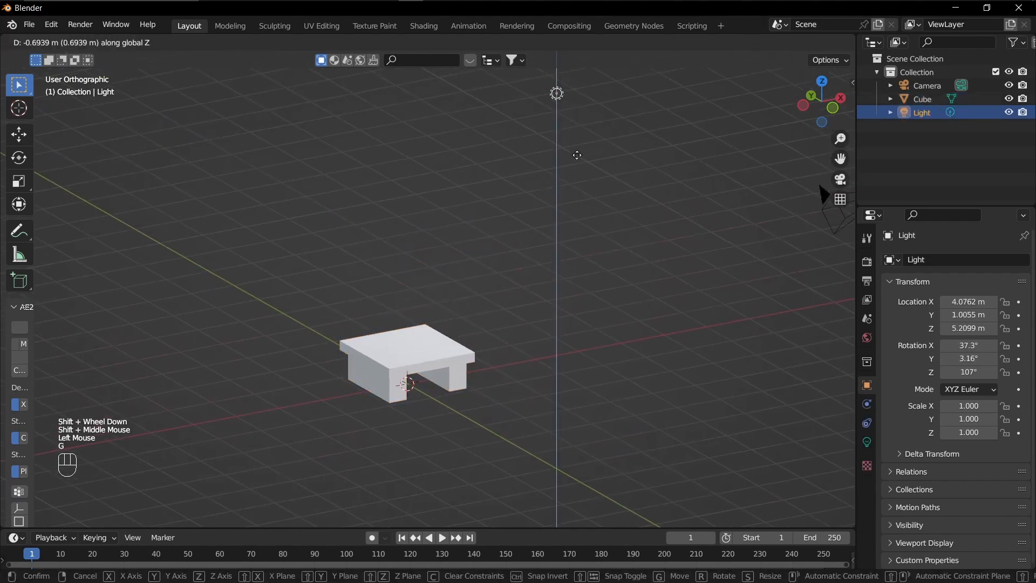
pyautogui.click(625, 224)
# Step: Move the light along the X axis toward the table, to about X 1.74 m
pyautogui.press('g')
pyautogui.press('x')
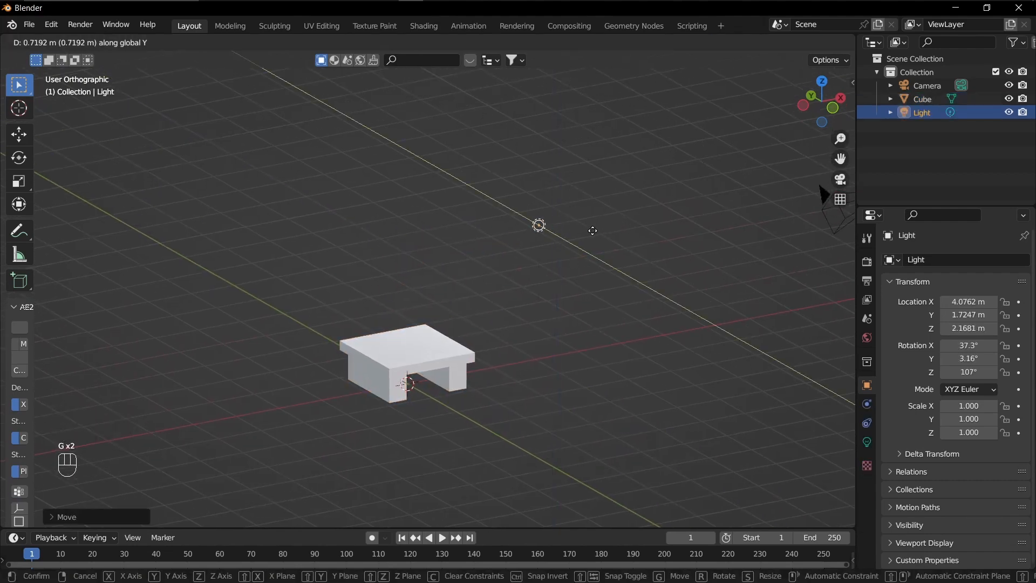
pyautogui.click(527, 257)
pyautogui.scroll(2, 531, 259)
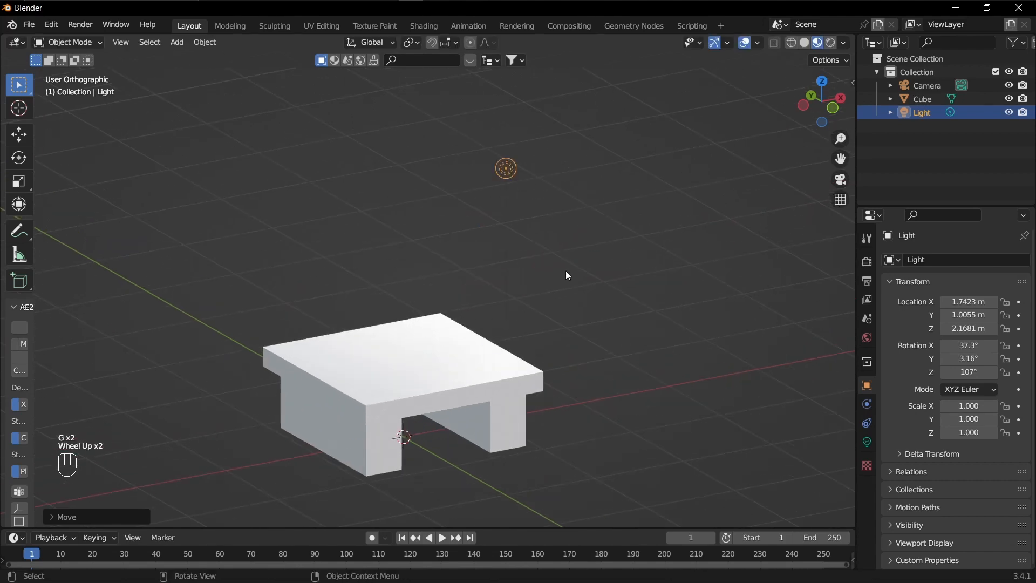
# Step: Set the point light's power to 5000 W
pyautogui.click(867, 441)
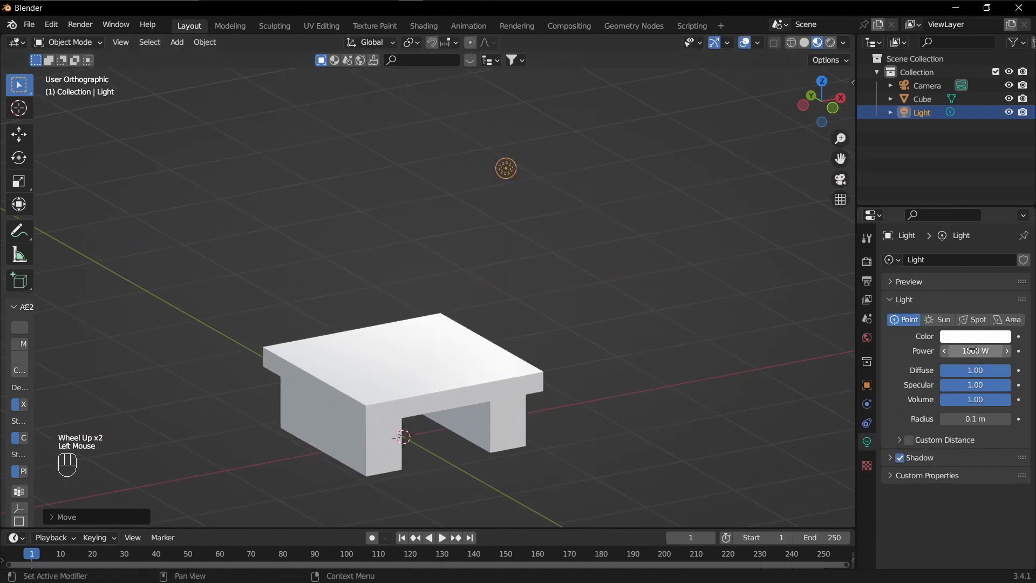
pyautogui.click(946, 351)
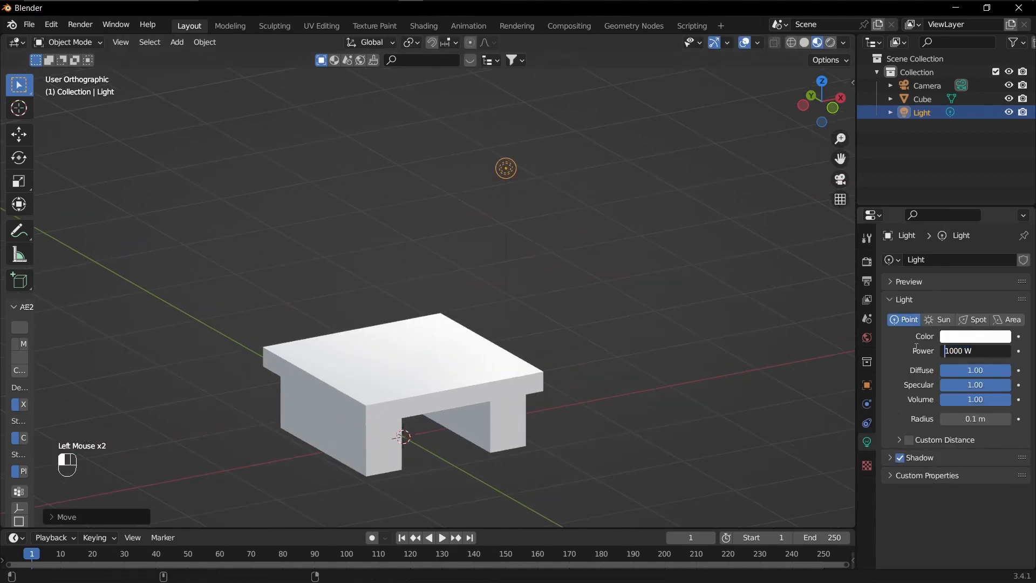
pyautogui.press('Delete')
pyautogui.write('5')
pyautogui.press('Return')
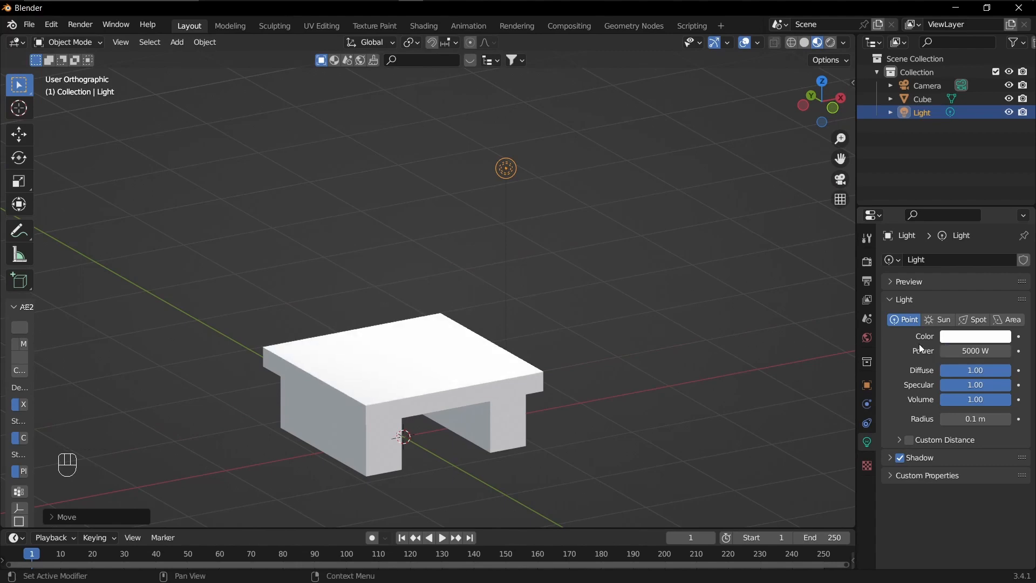
# Step: Change the light's color from the color wheel to a pinkish purple
pyautogui.click(977, 336)
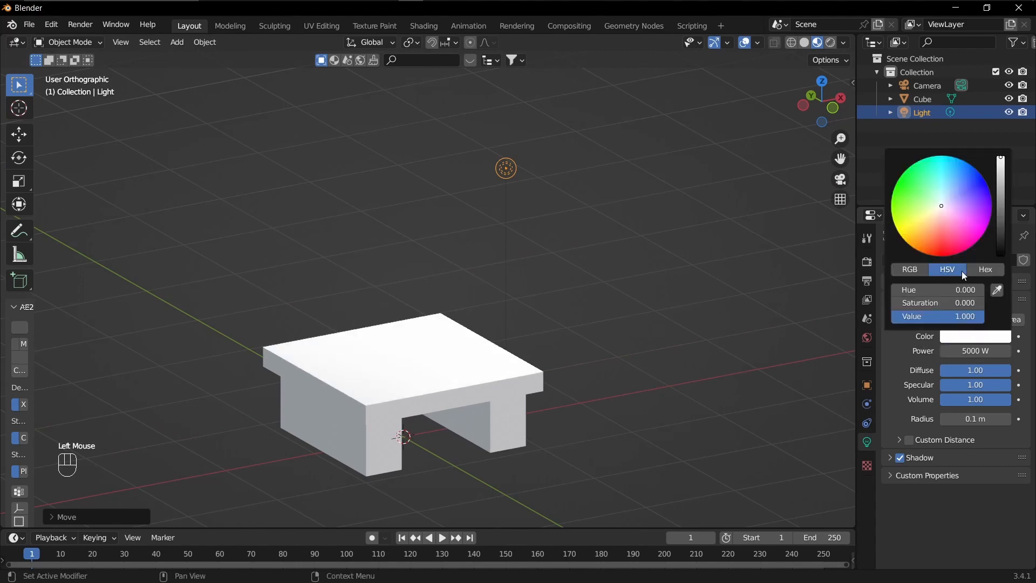
pyautogui.click(962, 206)
pyautogui.click(969, 214)
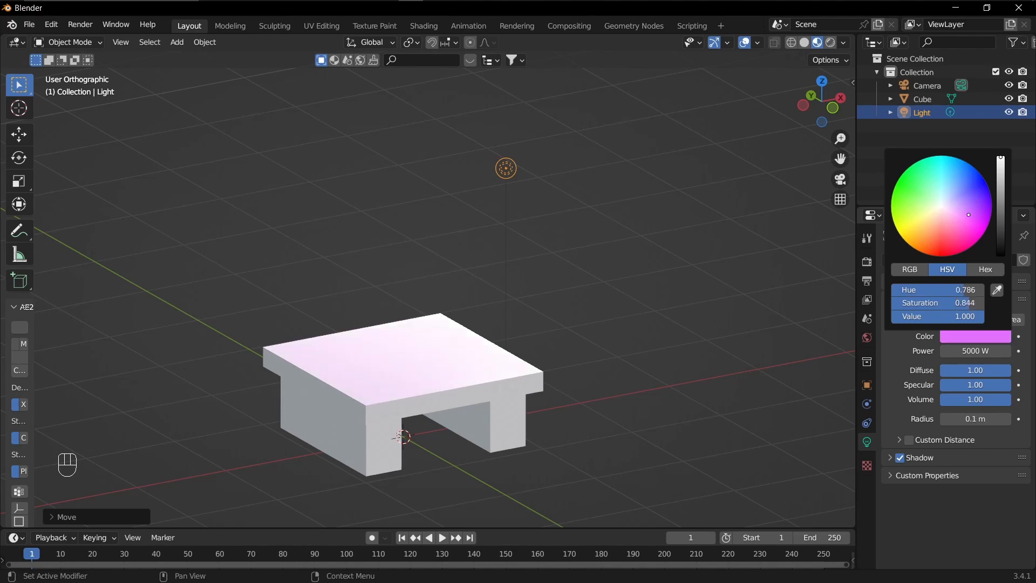
pyautogui.moveTo(969, 215); pyautogui.dragTo(966, 215)
# Step: Try Scene World lighting in Material Preview, open the World surface settings, and turn Scene World off again
pyautogui.click(845, 43)
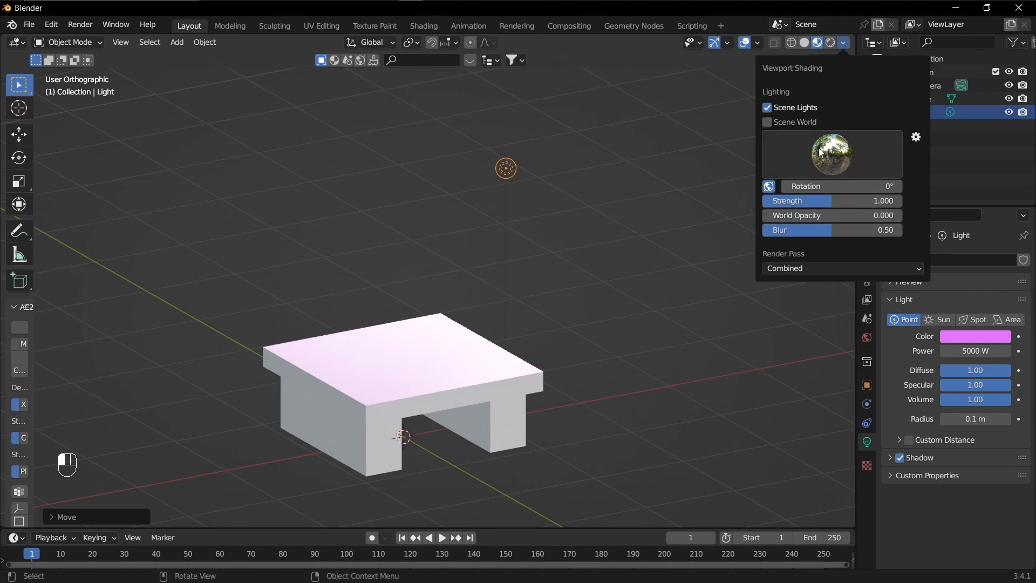
pyautogui.click(767, 123)
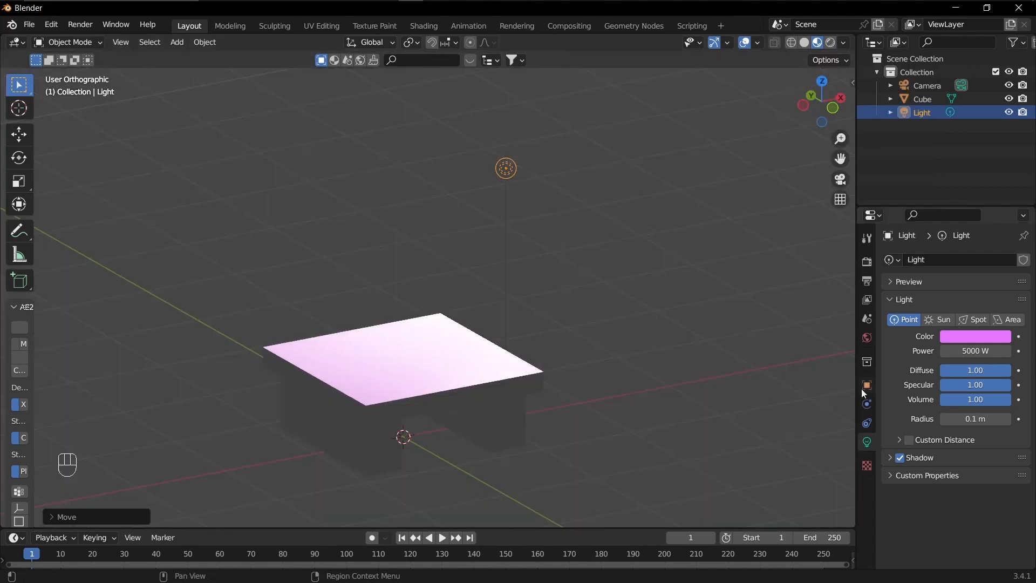
pyautogui.click(867, 338)
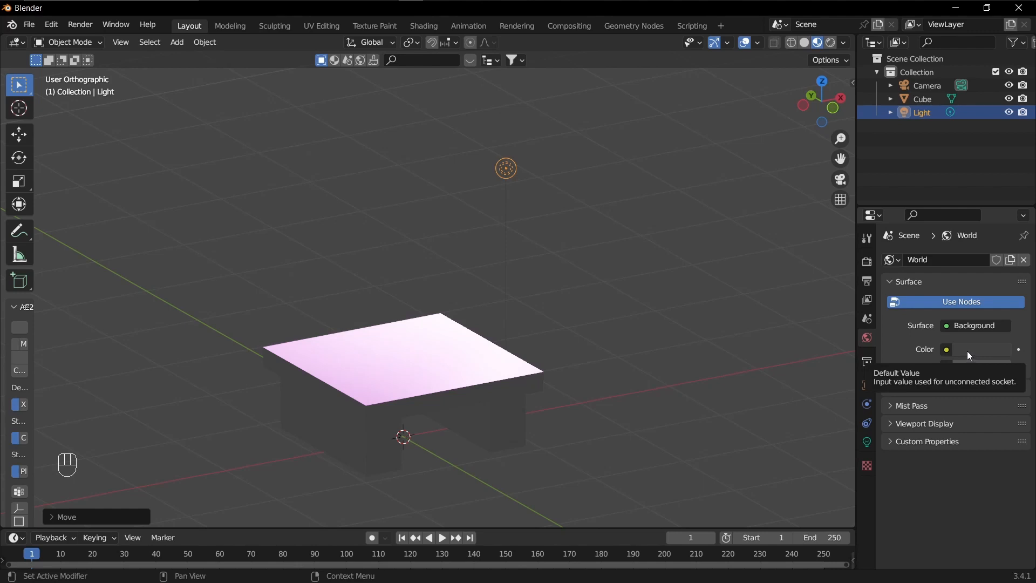
pyautogui.click(844, 43)
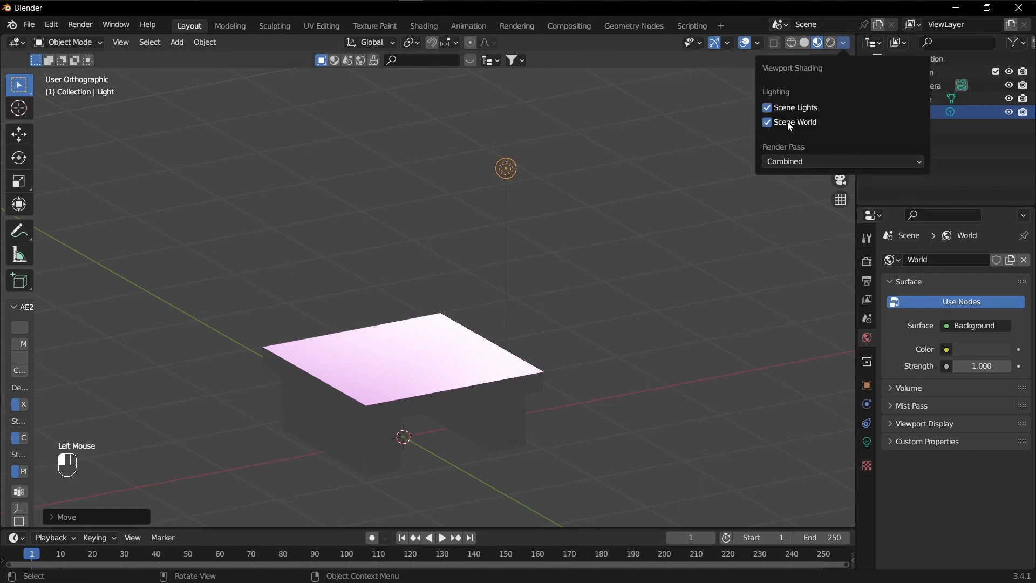
pyautogui.click(768, 122)
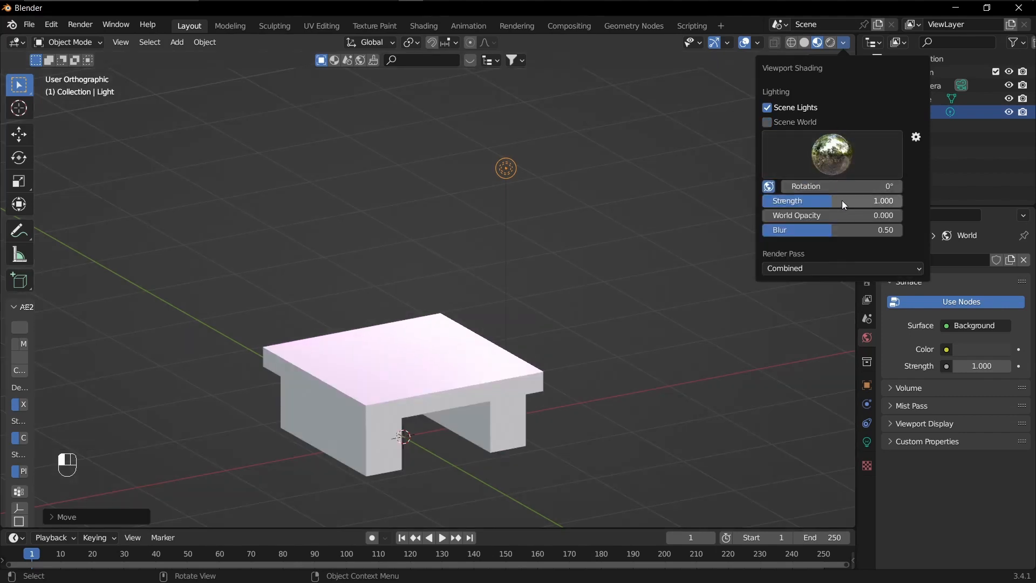
# Step: Try the preview environment's lighting strength at 2.000 and 0.000, and reset it to 1
pyautogui.moveTo(830, 200); pyautogui.dragTo(901, 200)
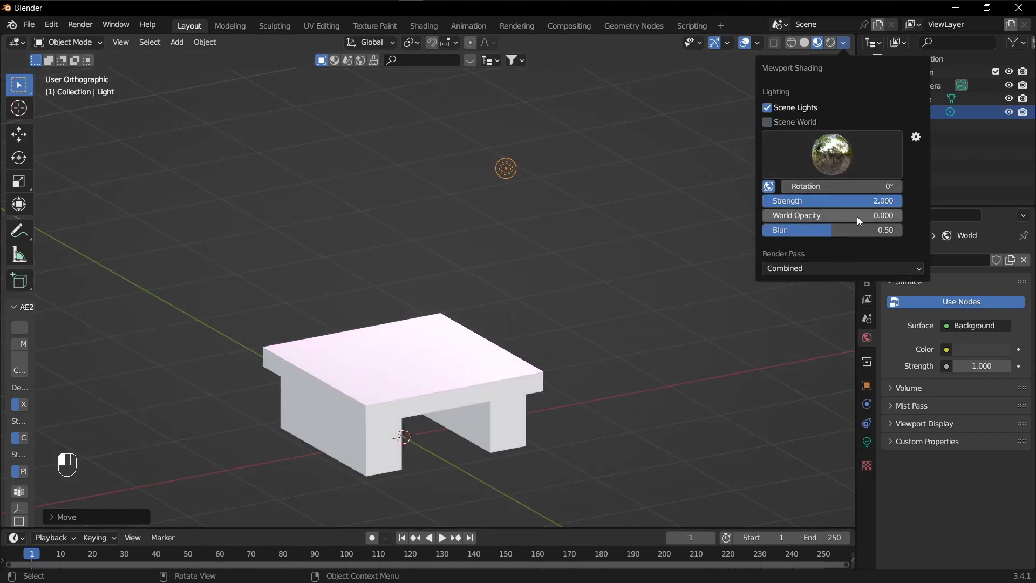
pyautogui.click(843, 43)
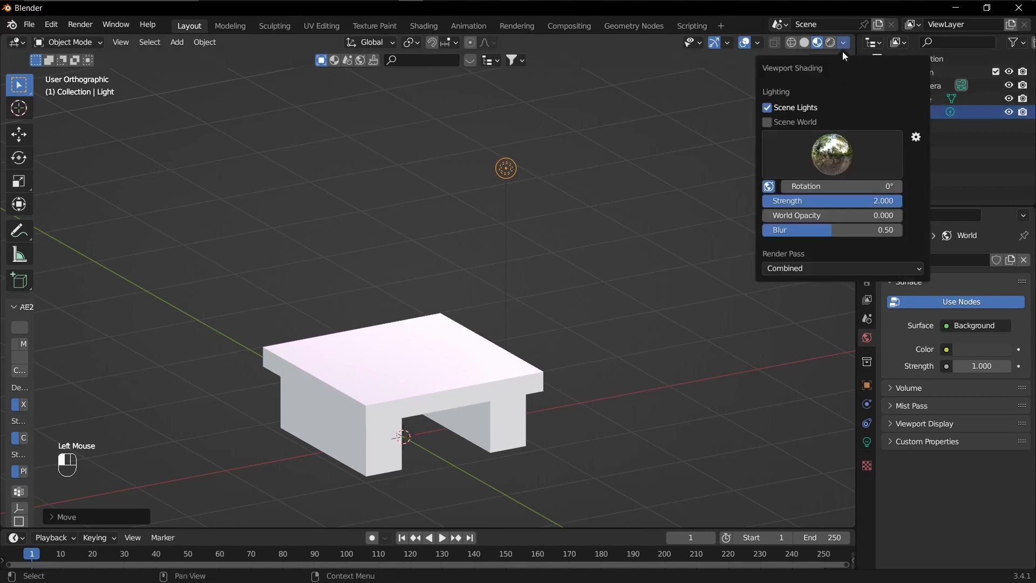
pyautogui.moveTo(873, 201)
pyautogui.mouseDown()
pyautogui.moveTo(767, 201)
pyautogui.moveTo(870, 204)
pyautogui.mouseUp()
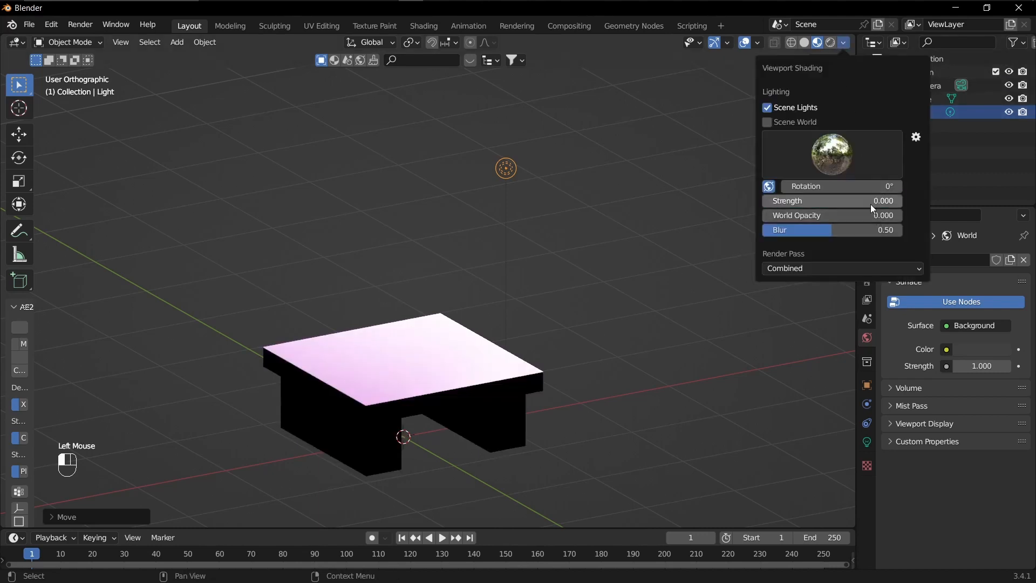
pyautogui.click(862, 201)
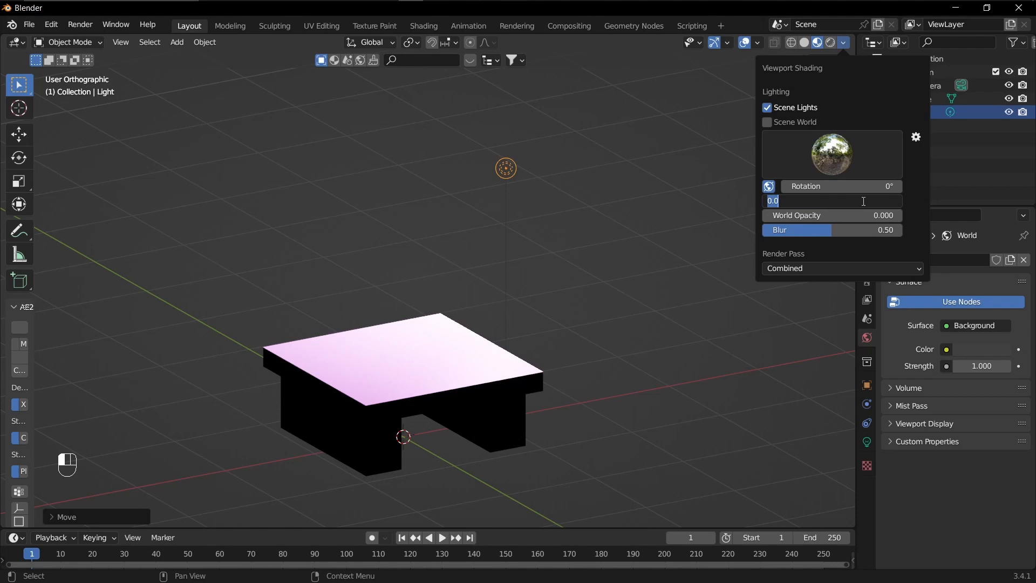
pyautogui.write('1')
pyautogui.press('Return')
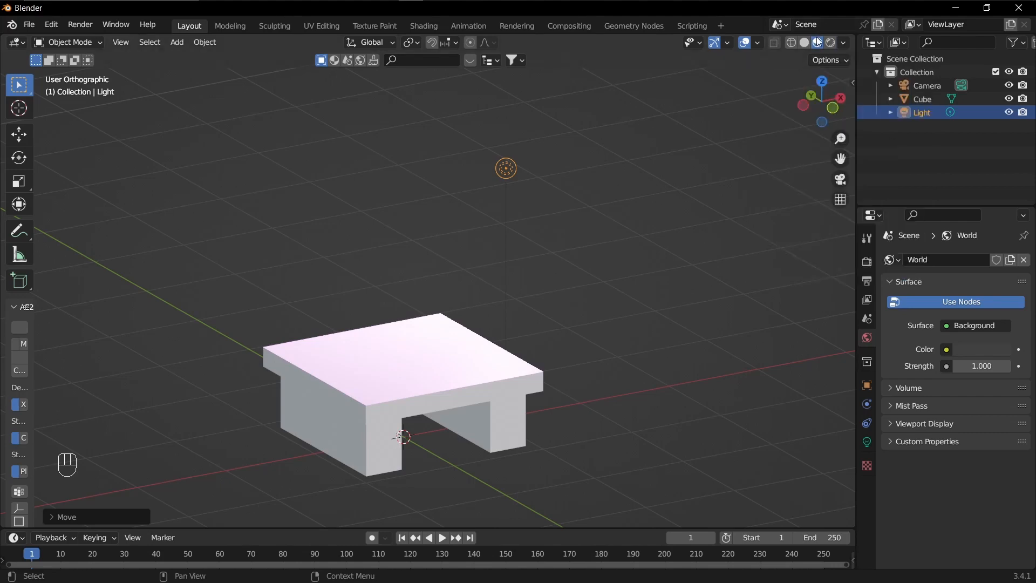
# Step: View the table in Rendered shading along with its lighting options, and return to Material Preview
pyautogui.click(842, 43)
pyautogui.click(846, 42)
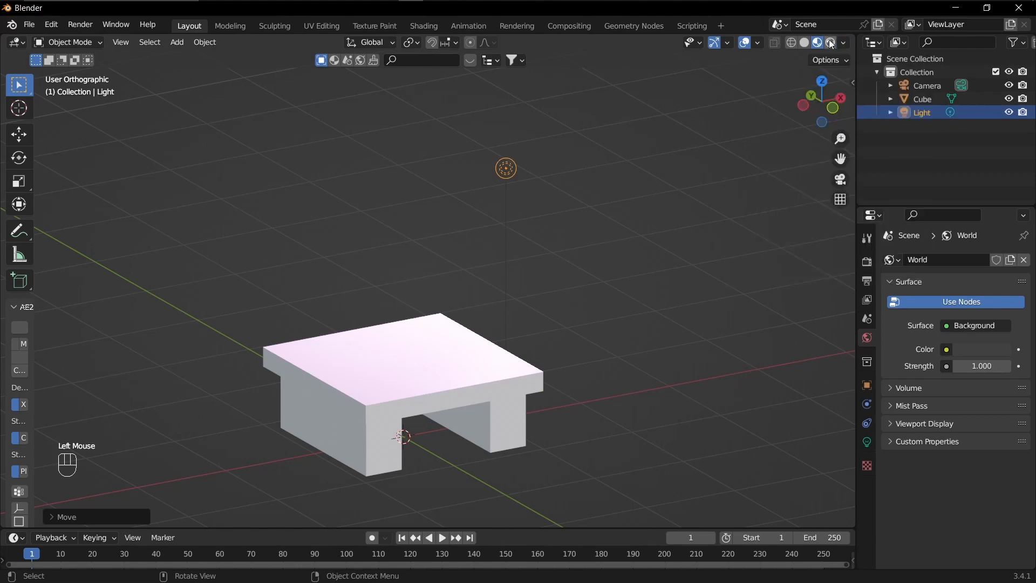
pyautogui.click(831, 44)
pyautogui.click(843, 43)
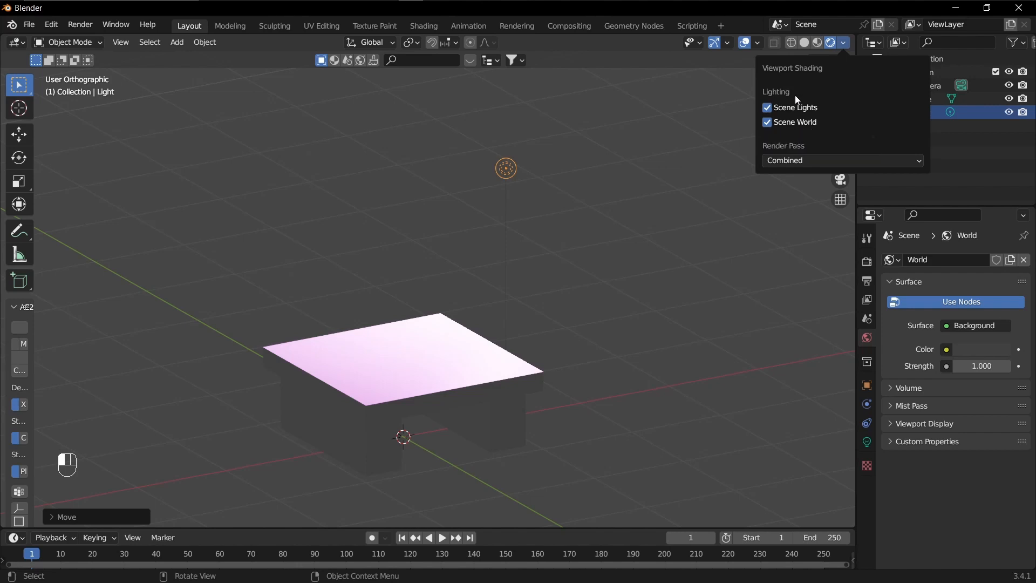
pyautogui.click(816, 44)
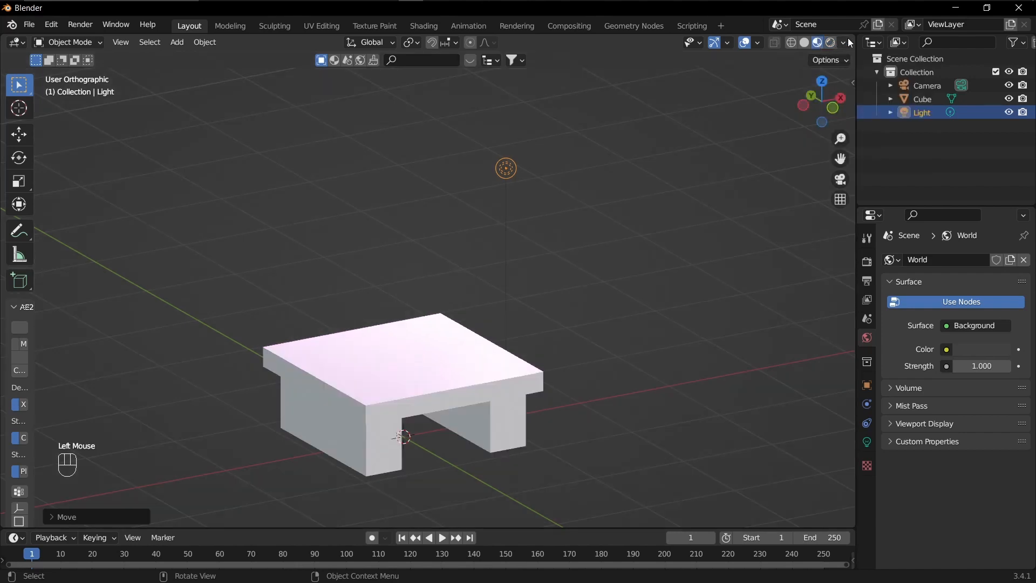
# Step: Try the dark studio HDRI as preview lighting, and replace it with the bright interior HDRI
pyautogui.click(845, 42)
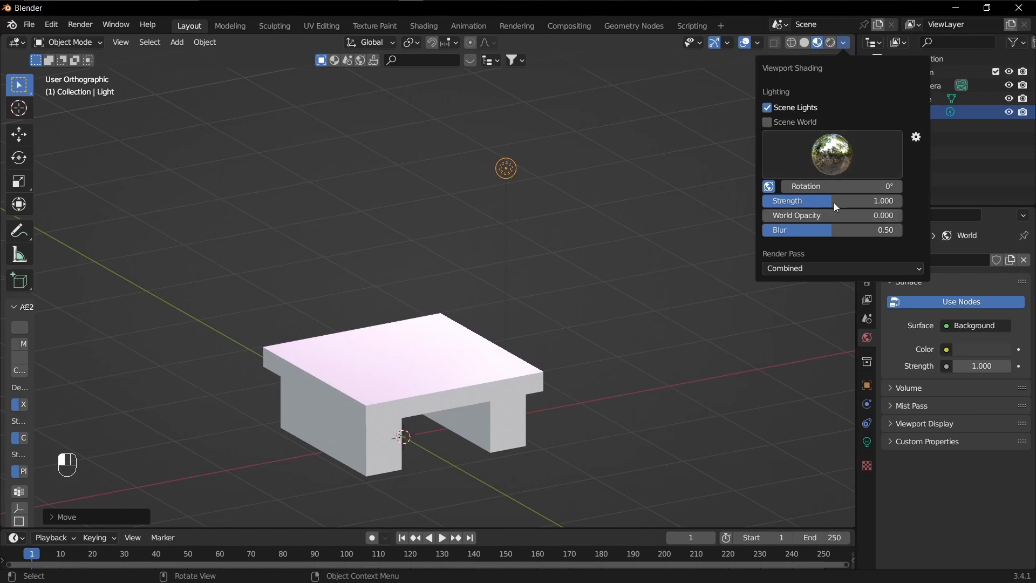
pyautogui.click(830, 145)
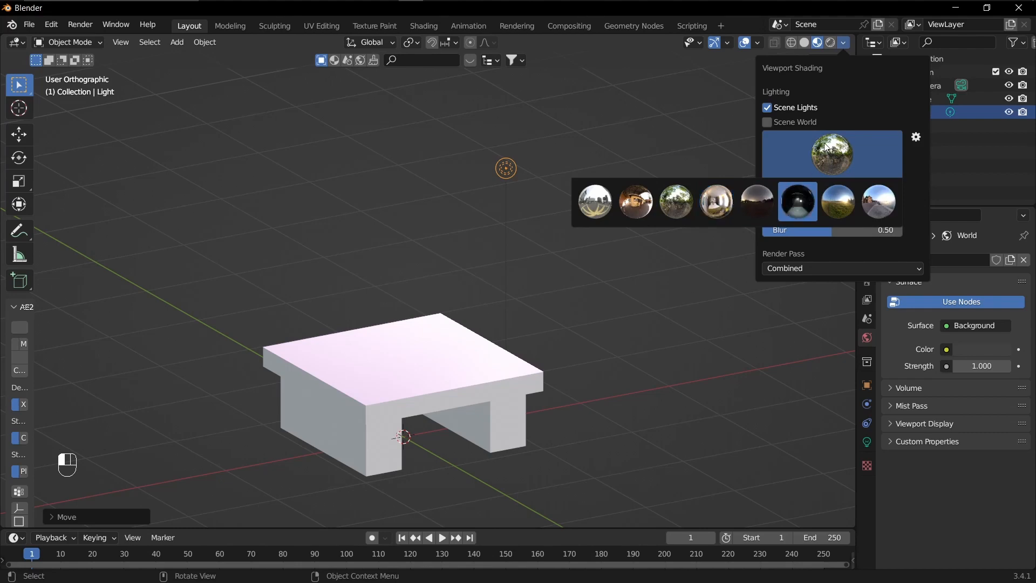
pyautogui.click(797, 202)
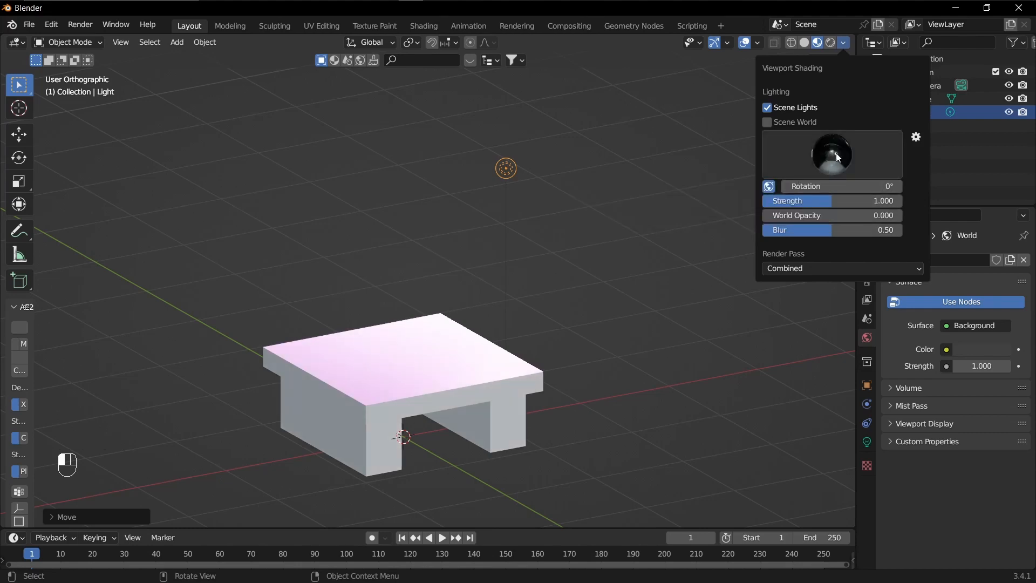
pyautogui.click(836, 153)
pyautogui.click(720, 204)
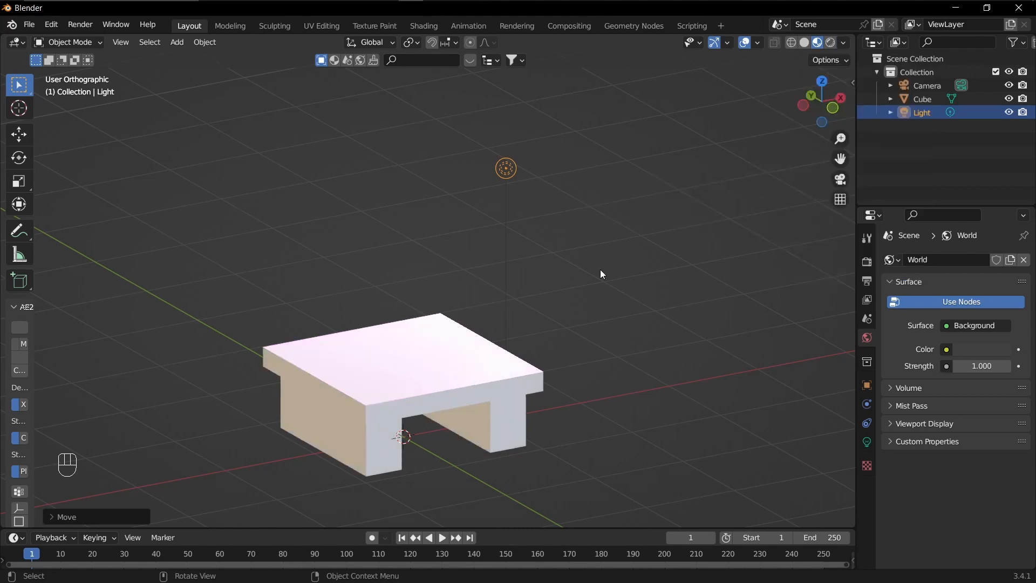
# Step: Switch the viewport to Rendered shading with the light selected and check its lighting options
pyautogui.keyDown('shift'); pyautogui.moveTo(503, 342); pyautogui.dragTo(602, 246, button='middle'); pyautogui.keyUp('shift')
pyautogui.keyDown('shift'); pyautogui.middleClick(479, 356); pyautogui.keyUp('shift')
pyautogui.click(537, 163)
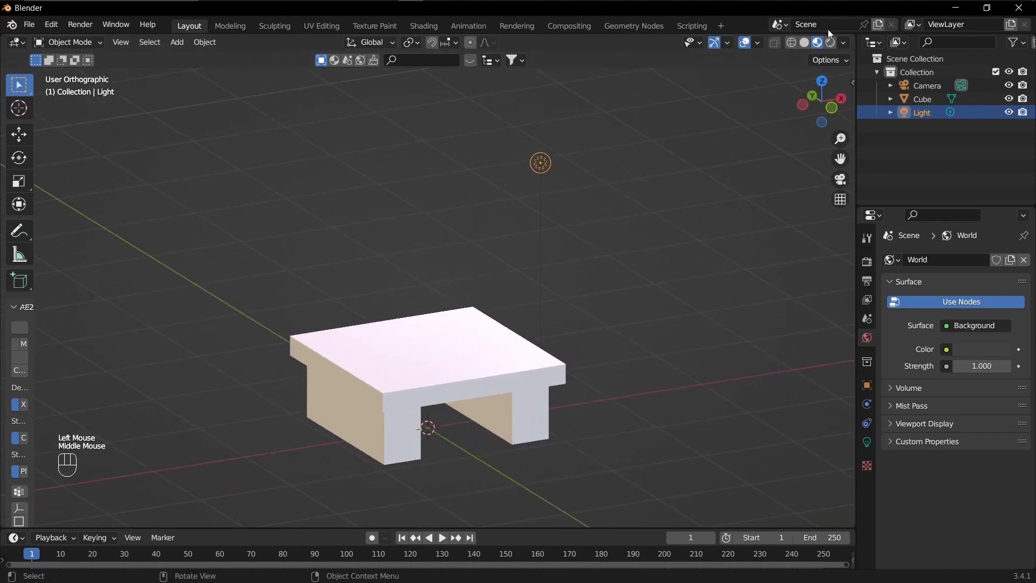
pyautogui.click(829, 44)
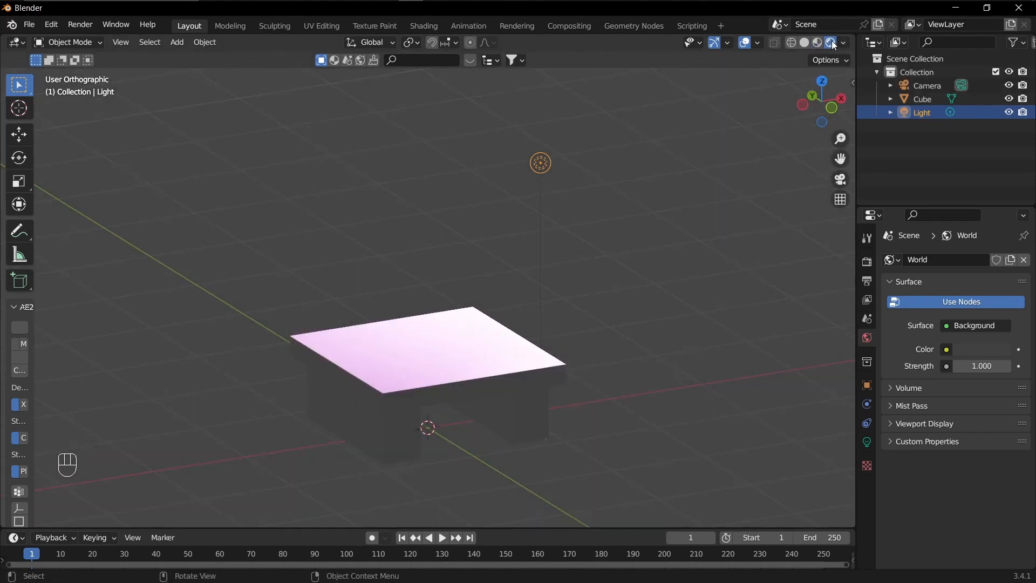
pyautogui.click(843, 43)
# Step: Open the selected light's data settings and change its type from Point to Sun
pyautogui.hotkey('shift', 'a')
pyautogui.click(537, 159)
pyautogui.click(867, 443)
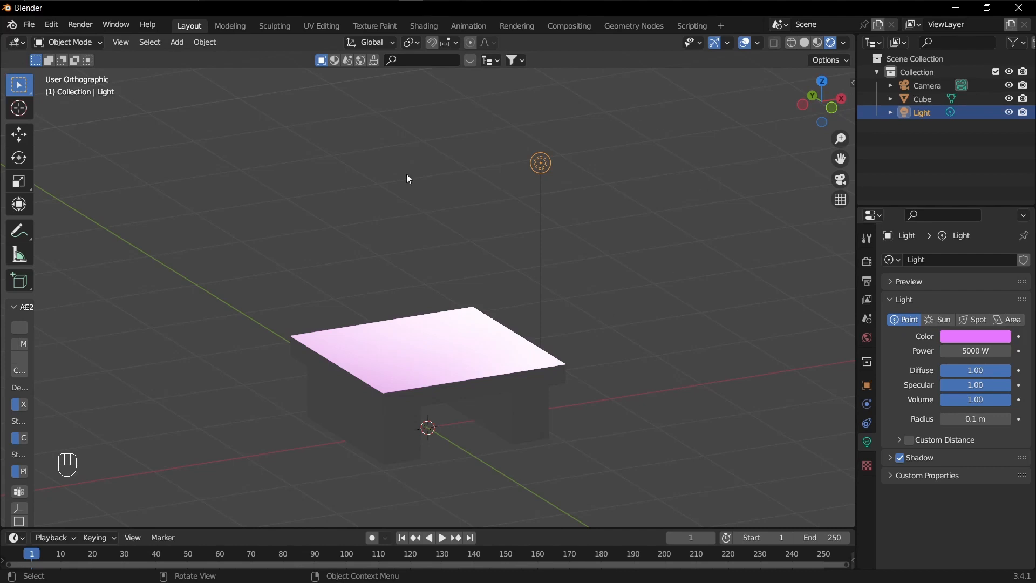
pyautogui.keyDown('shift'); pyautogui.moveTo(527, 212); pyautogui.dragTo(617, 301, button='middle'); pyautogui.keyUp('shift')
pyautogui.click(942, 322)
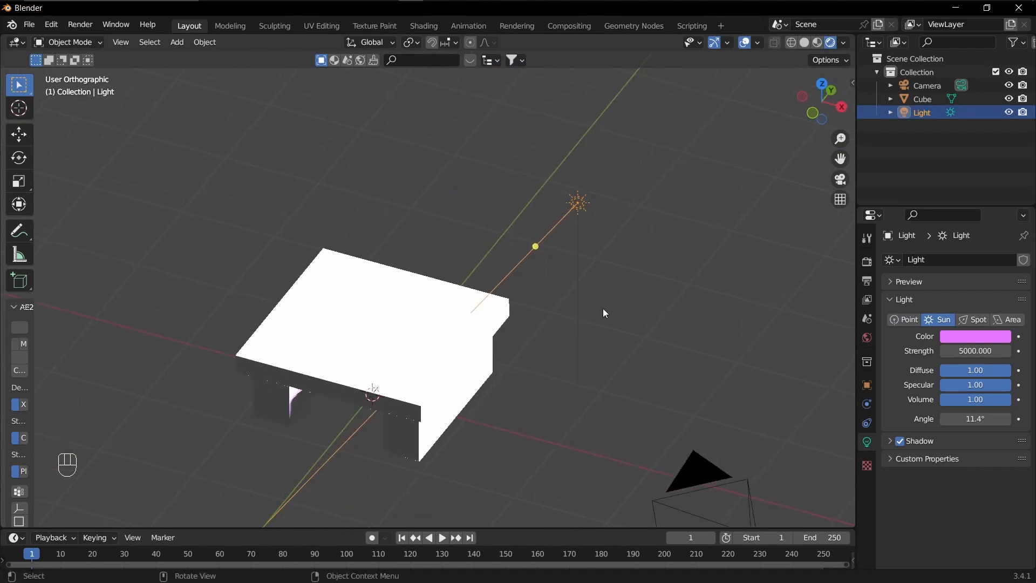
# Step: Try the sun light at strength 1 with a pale peach colour
pyautogui.moveTo(591, 310); pyautogui.dragTo(642, 299, button='middle')
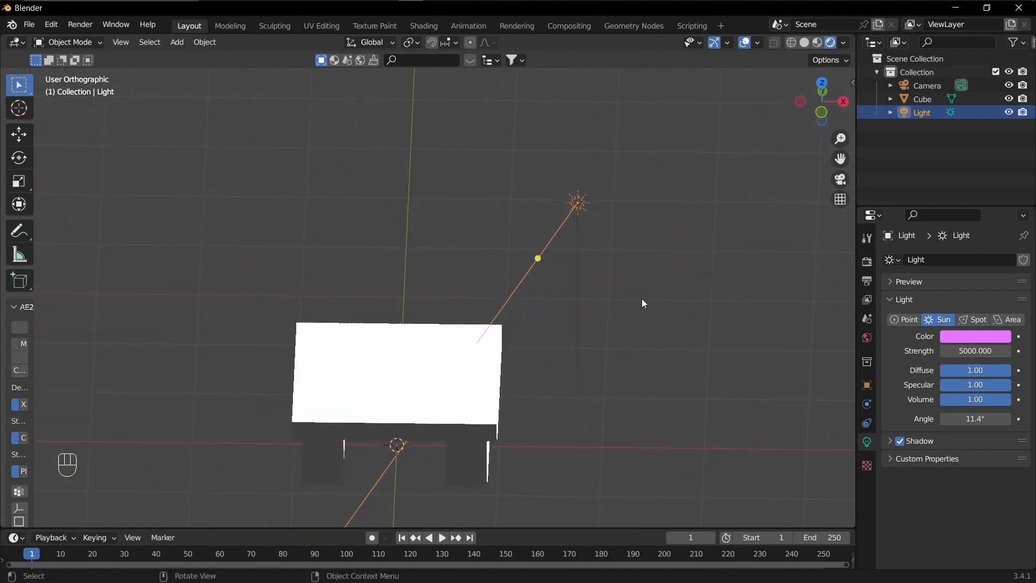
pyautogui.click(974, 353)
pyautogui.write('1')
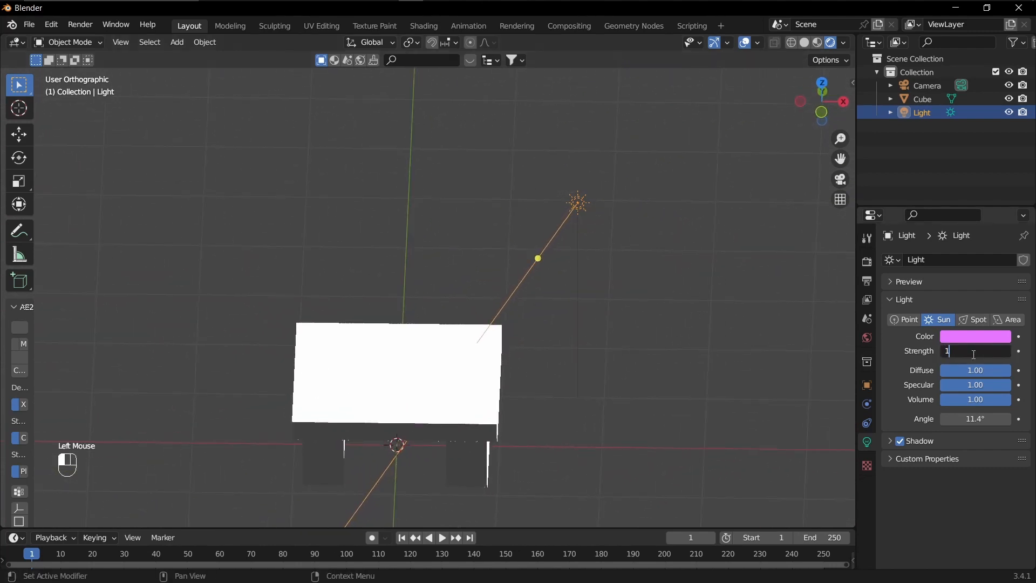
pyautogui.press('Return')
pyautogui.click(937, 337)
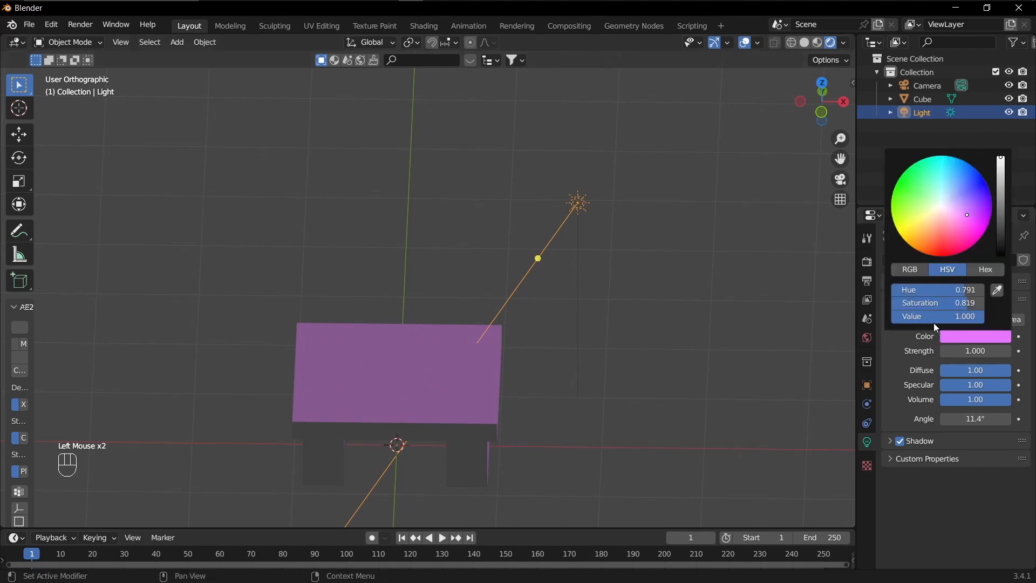
pyautogui.click(937, 212)
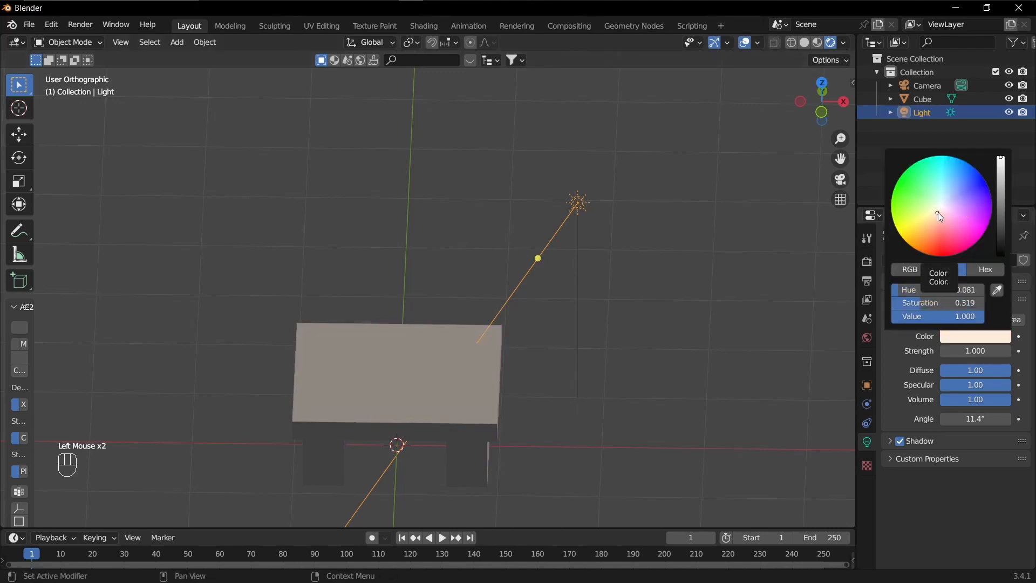
# Step: Set the sun light's strength to 3 and shift its colour to a nearly white pink
pyautogui.click(971, 351)
pyautogui.write('3')
pyautogui.press('Return')
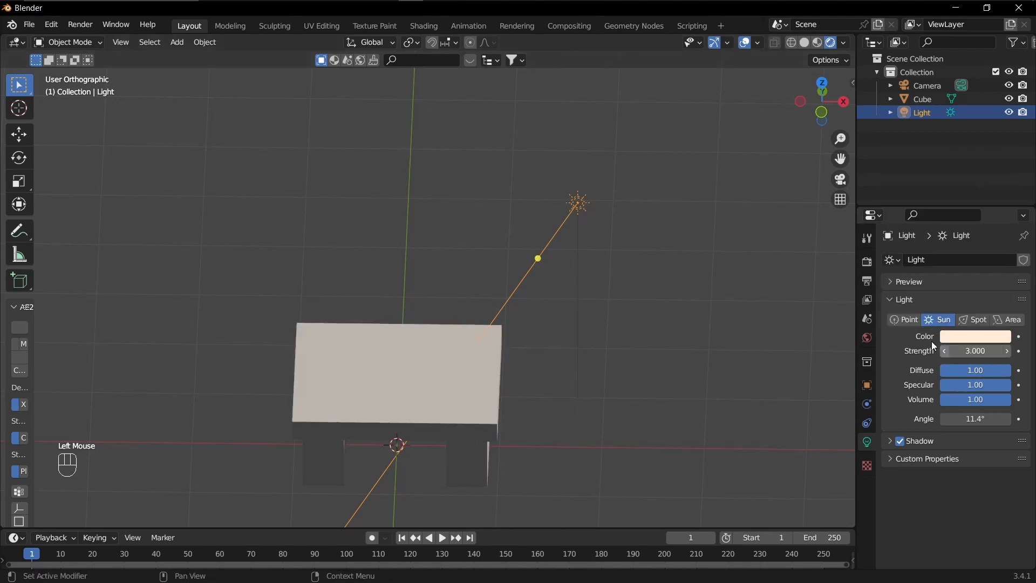
pyautogui.click(974, 337)
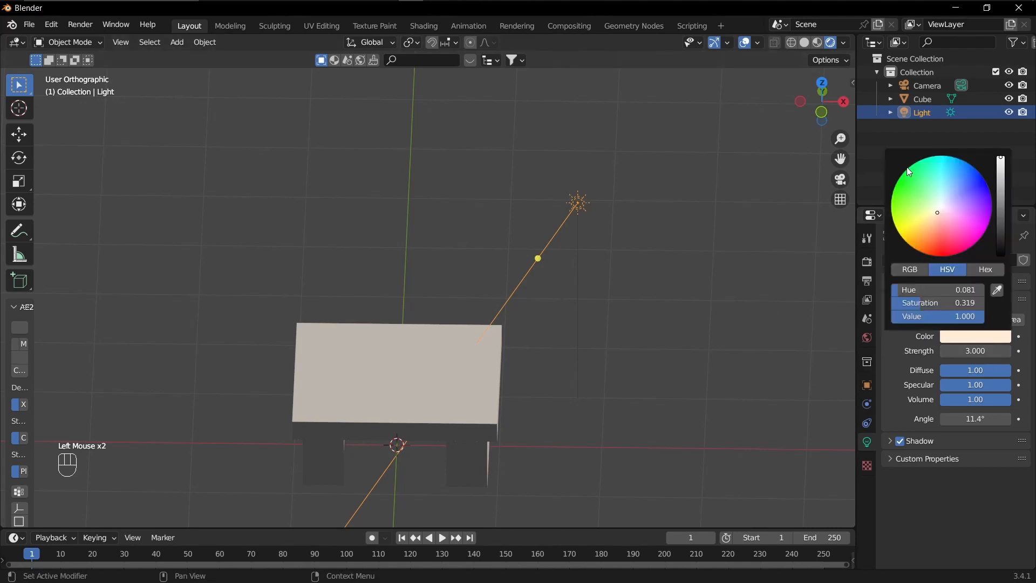
pyautogui.click(940, 210)
pyautogui.moveTo(941, 209); pyautogui.dragTo(942, 211)
pyautogui.moveTo(594, 278); pyautogui.dragTo(647, 280, button='middle')
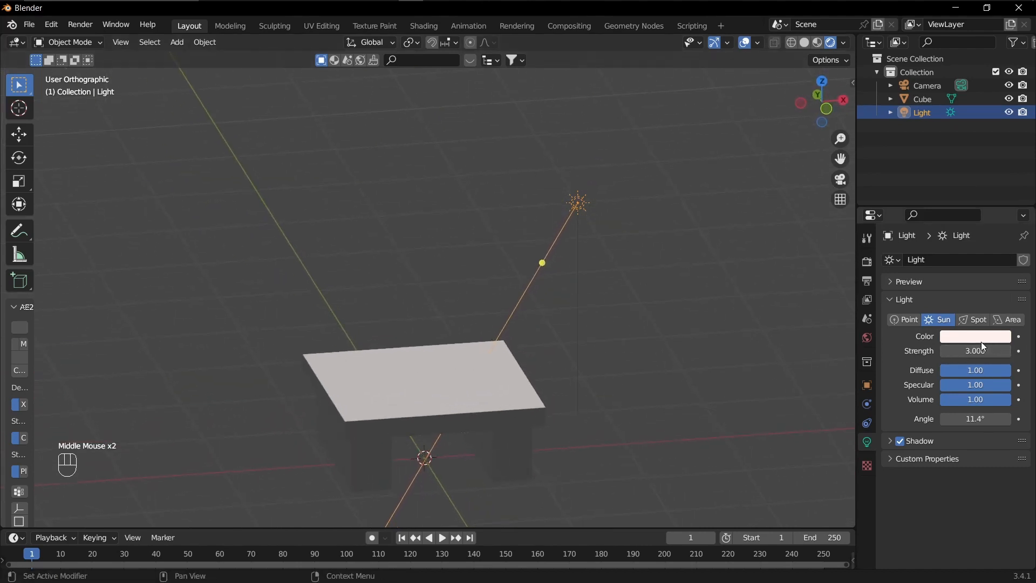
pyautogui.click(964, 337)
# Step: Change the light's type to Spot and set its power to 3000 W
pyautogui.click(974, 319)
pyautogui.moveTo(597, 277); pyautogui.dragTo(474, 255, button='middle')
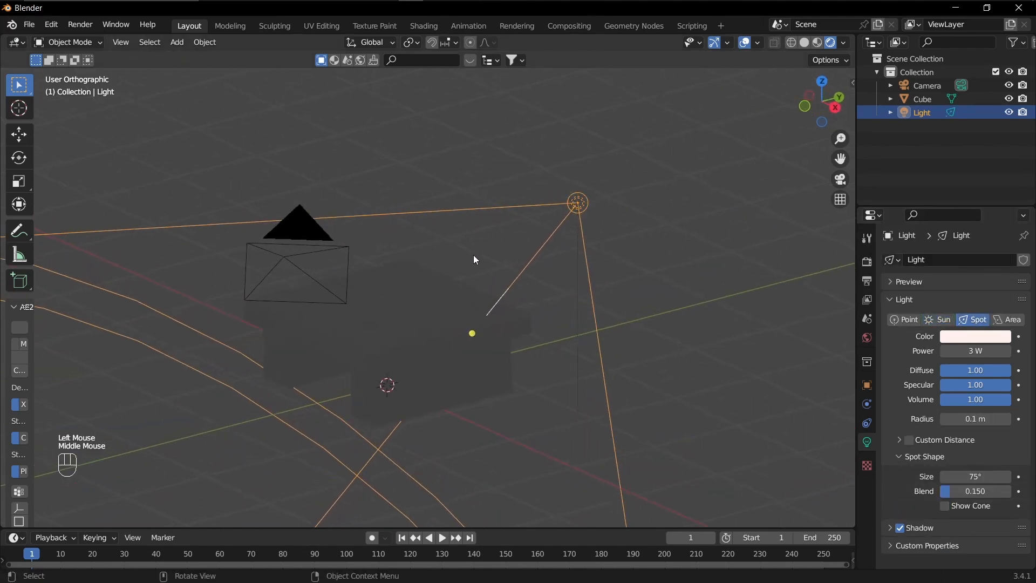
pyautogui.scroll(-2, 474, 256)
pyautogui.click(985, 351)
pyautogui.moveTo(944, 351); pyautogui.dragTo(971, 352)
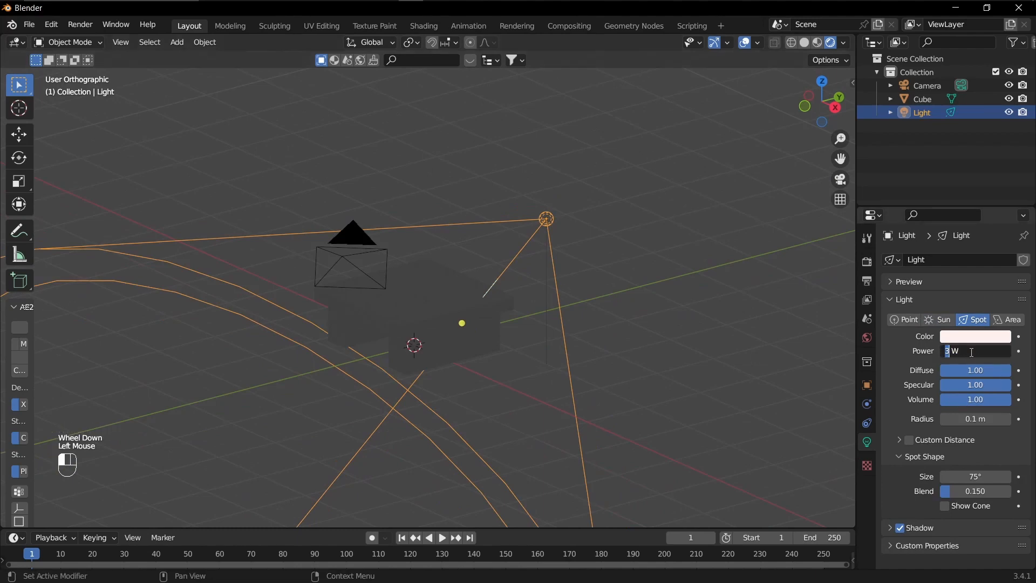
pyautogui.write('000')
pyautogui.press('Return')
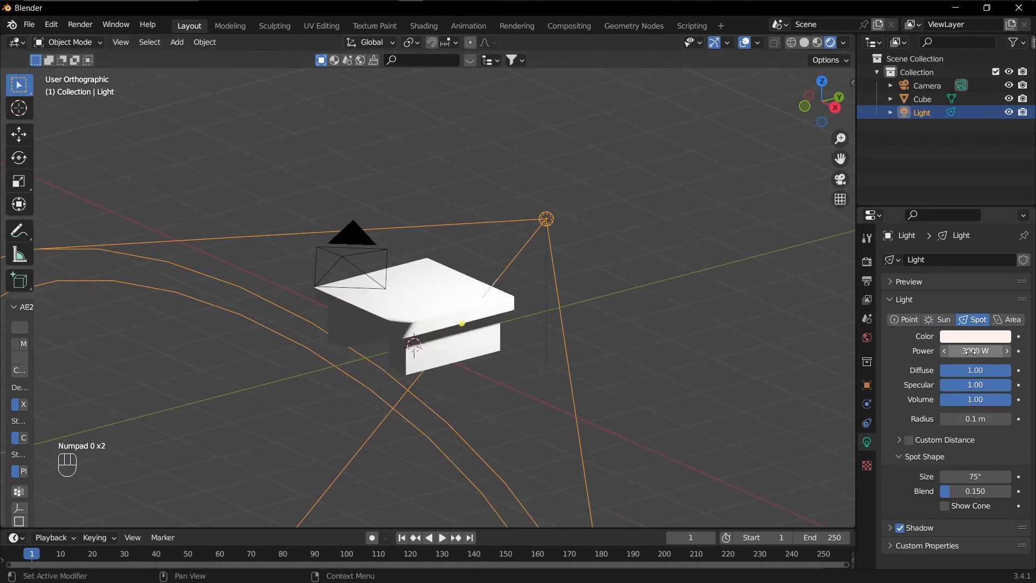
# Step: Inspect the spot light's cone around the table and set the spot size to 40°
pyautogui.scroll(-2, 648, 316)
pyautogui.moveTo(638, 321); pyautogui.dragTo(711, 377, button='middle')
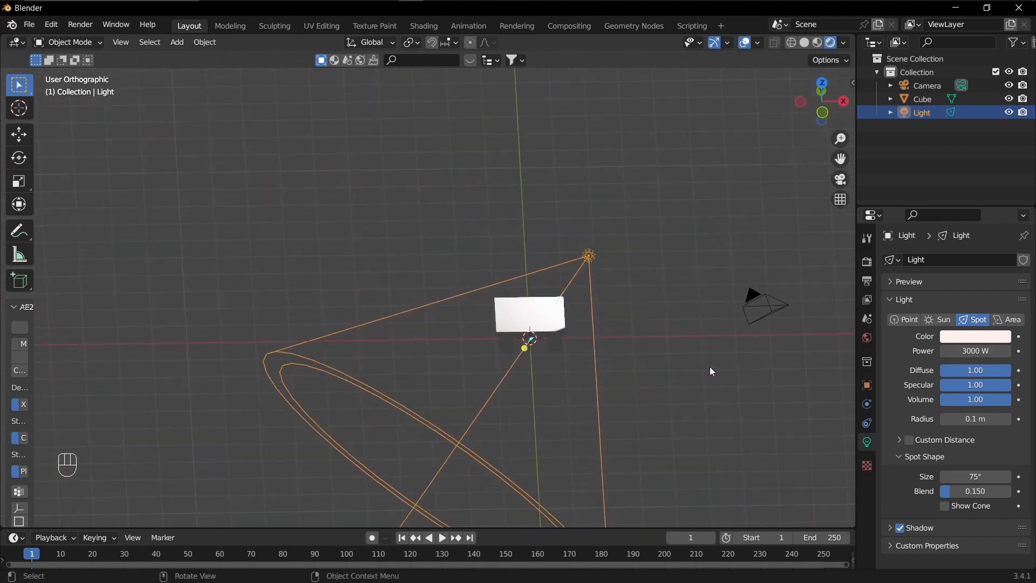
pyautogui.scroll(3, 620, 313)
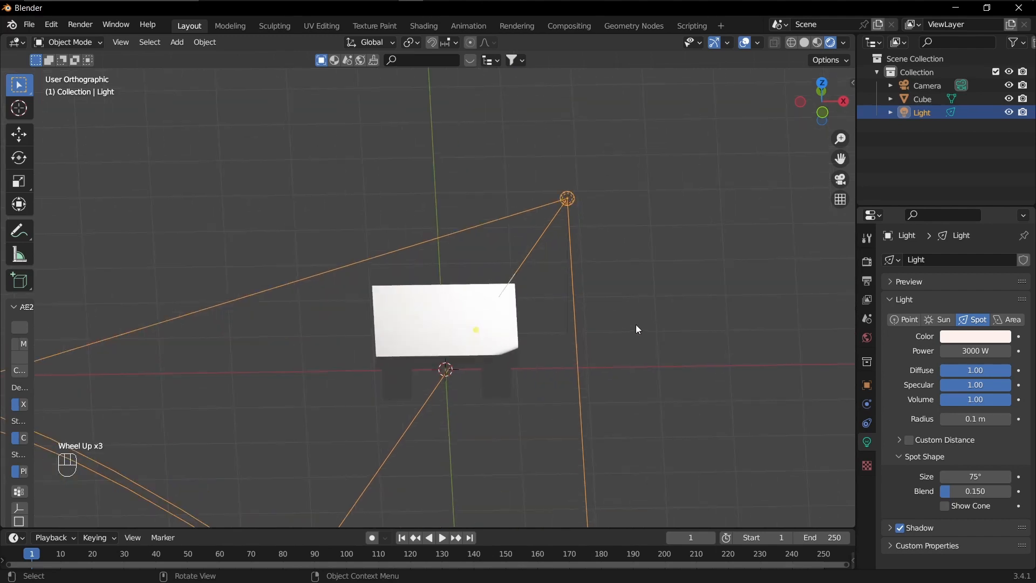
pyautogui.moveTo(635, 327); pyautogui.dragTo(726, 384, button='middle')
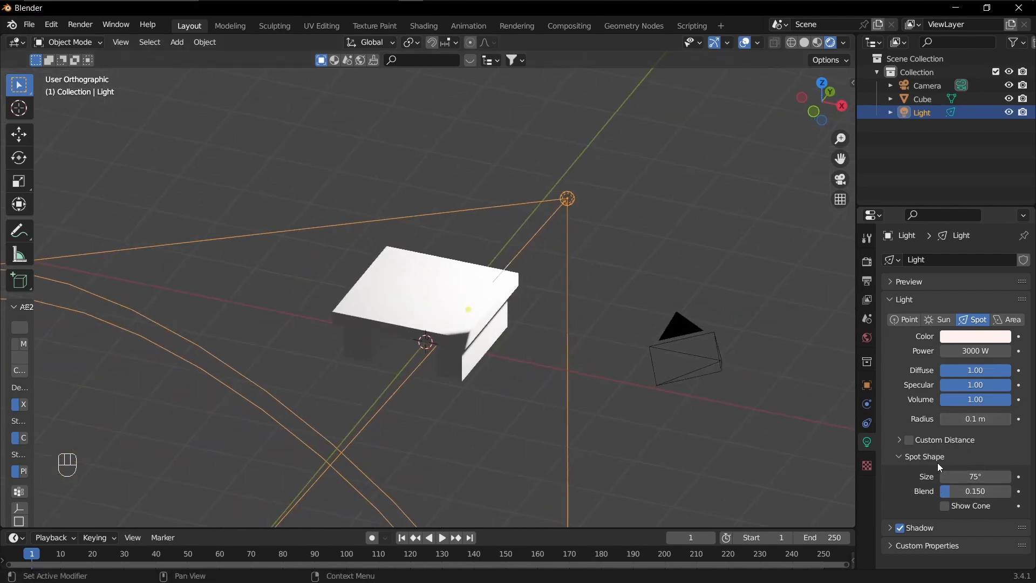
pyautogui.scroll(-1, 938, 462)
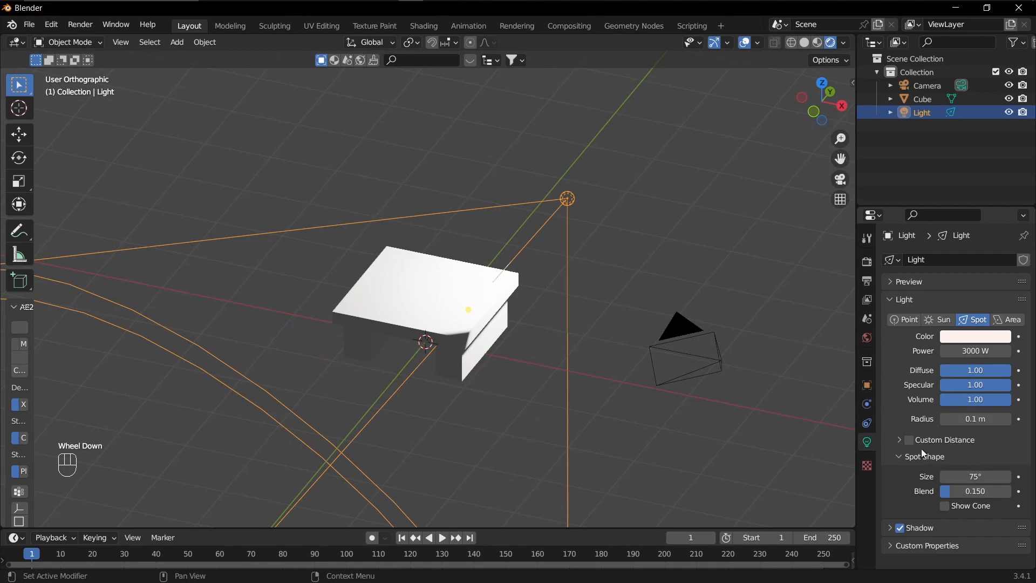
pyautogui.click(975, 476)
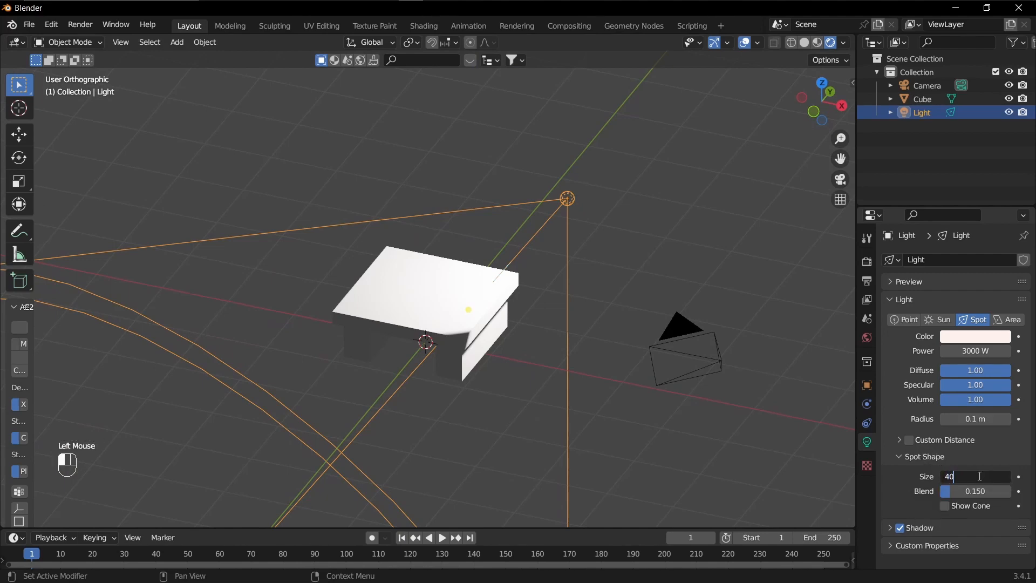
pyautogui.press('Return')
# Step: Soften the spot light's edge by setting its blend to 1.000
pyautogui.scroll(-2, 756, 383)
pyautogui.keyDown('shift'); pyautogui.moveTo(406, 441); pyautogui.dragTo(480, 373, button='middle'); pyautogui.keyUp('shift')
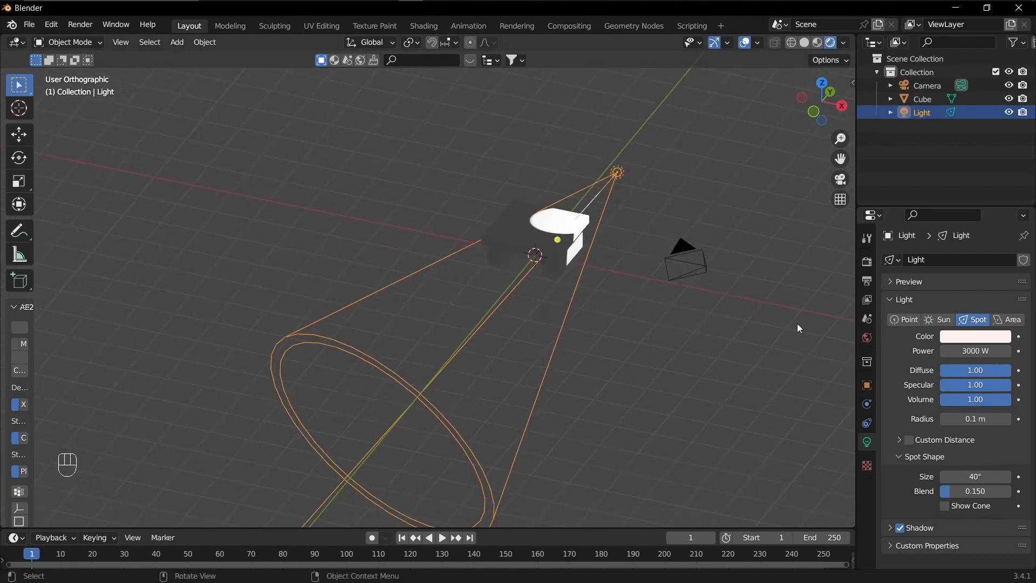
pyautogui.scroll(-3, 960, 499)
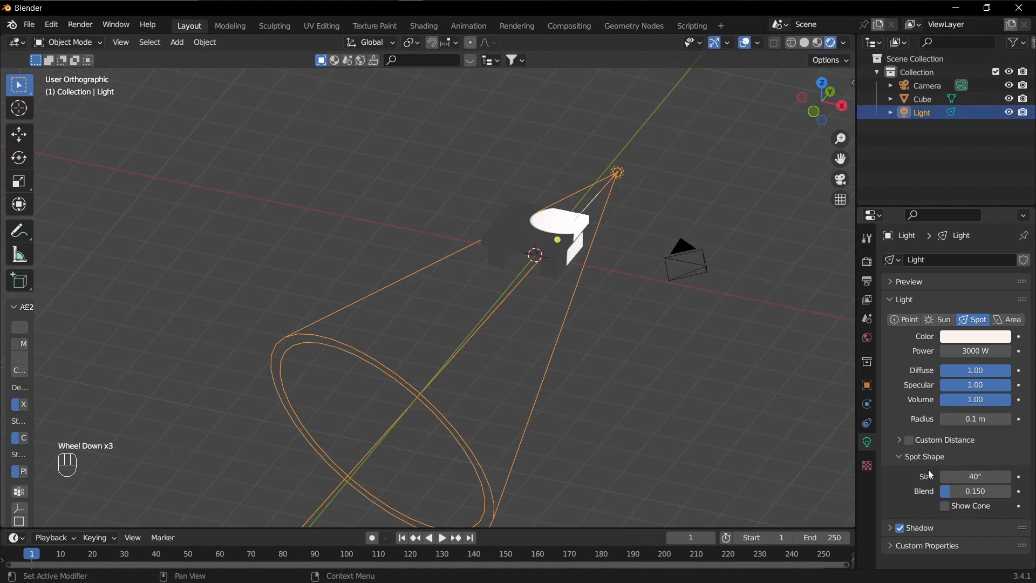
pyautogui.moveTo(946, 494); pyautogui.dragTo(1011, 493)
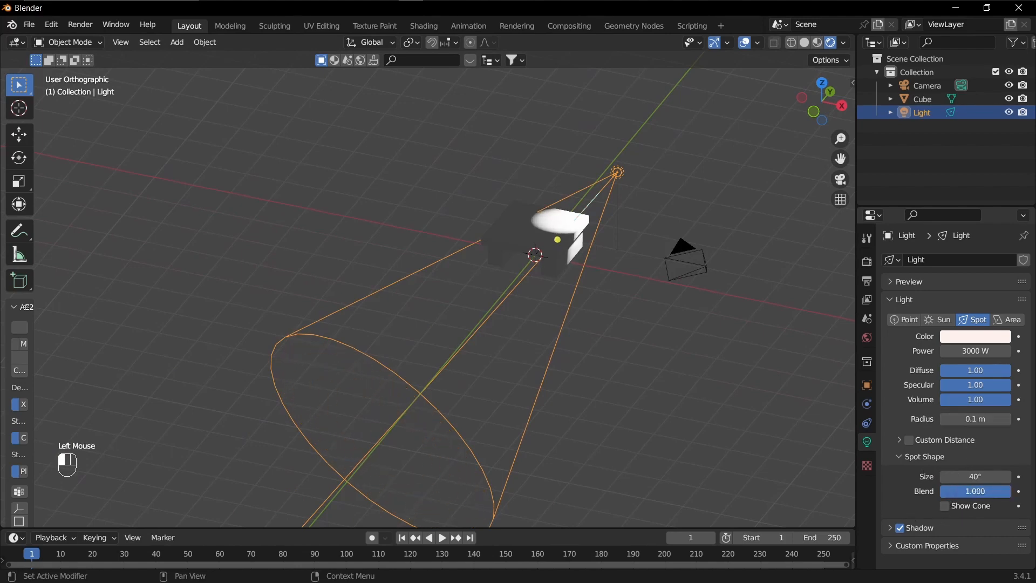
# Step: Move the spot light up to a height of about 7.29 m and show its transform values in front view
pyautogui.press('g')
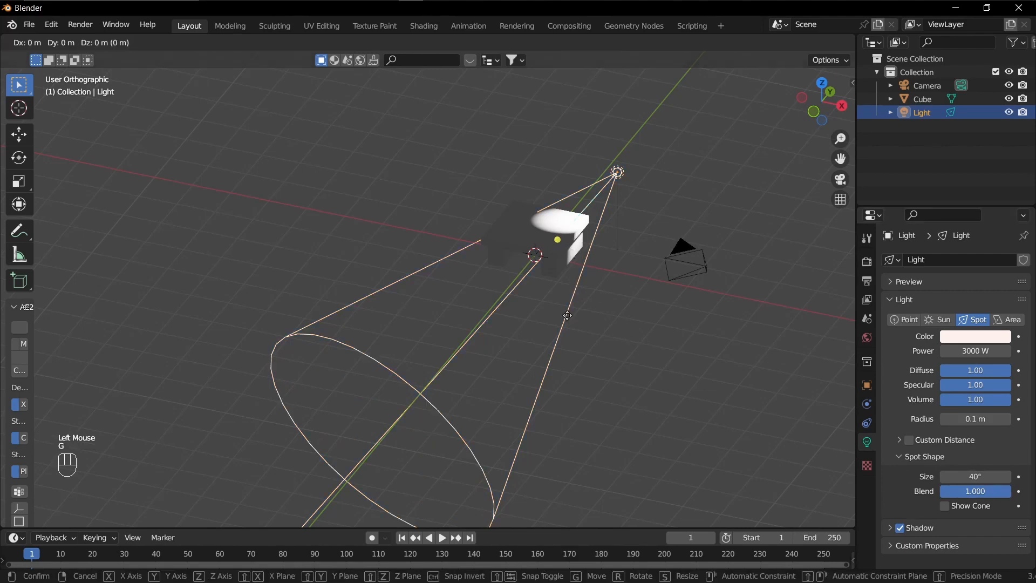
pyautogui.click(588, 168)
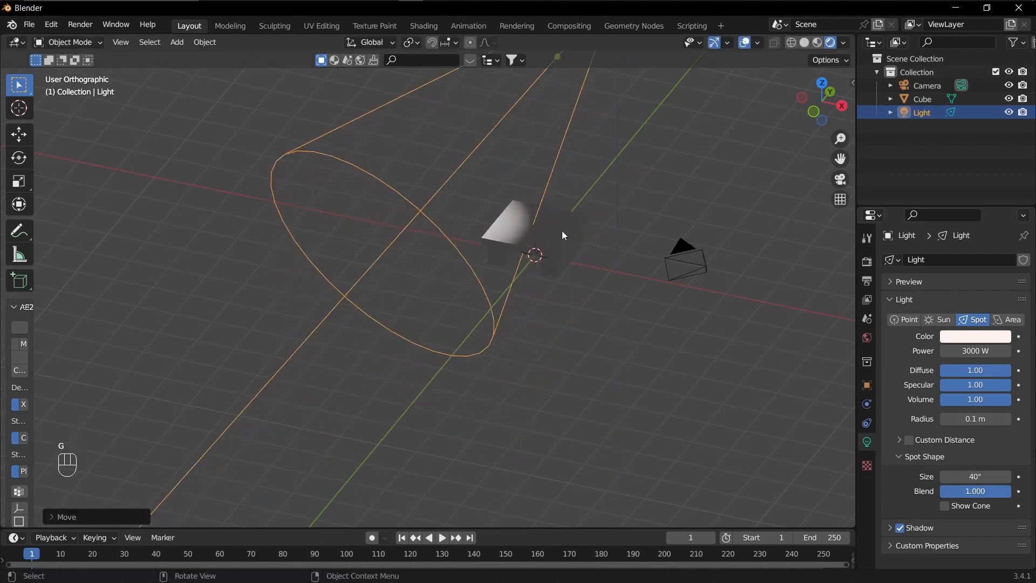
pyautogui.press('KP_1')
pyautogui.press('n')
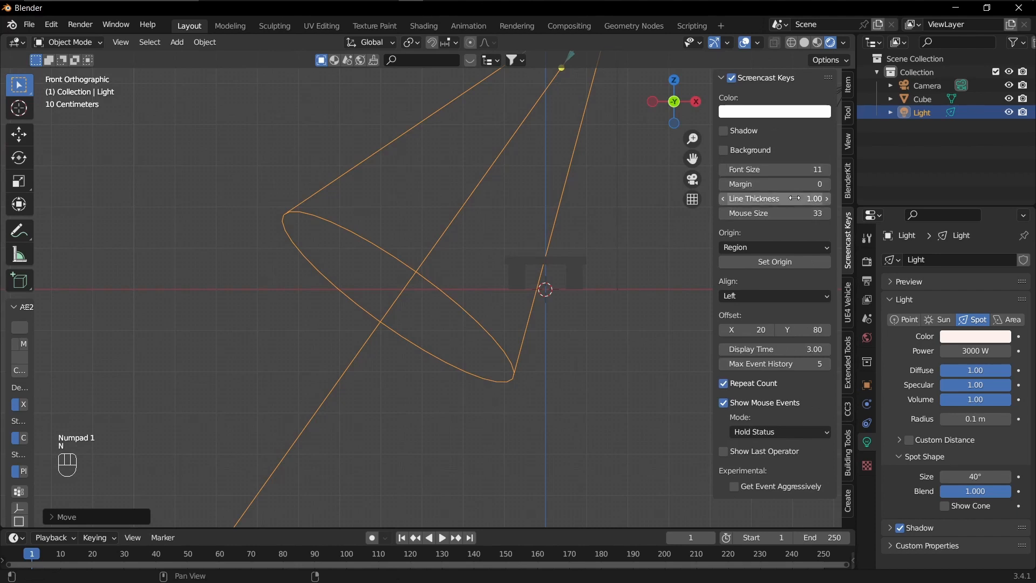
pyautogui.click(848, 84)
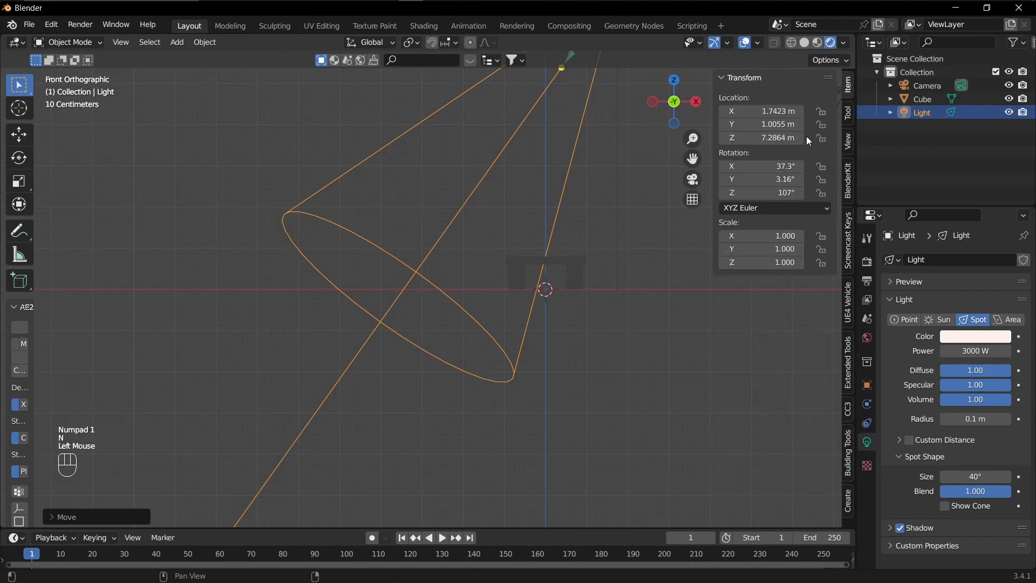
# Step: Set the spot light's rotation to X 0°, Y 0° and Z 90° so it points straight down
pyautogui.doubleClick(771, 166)
pyautogui.write('0')
pyautogui.press('Tab')
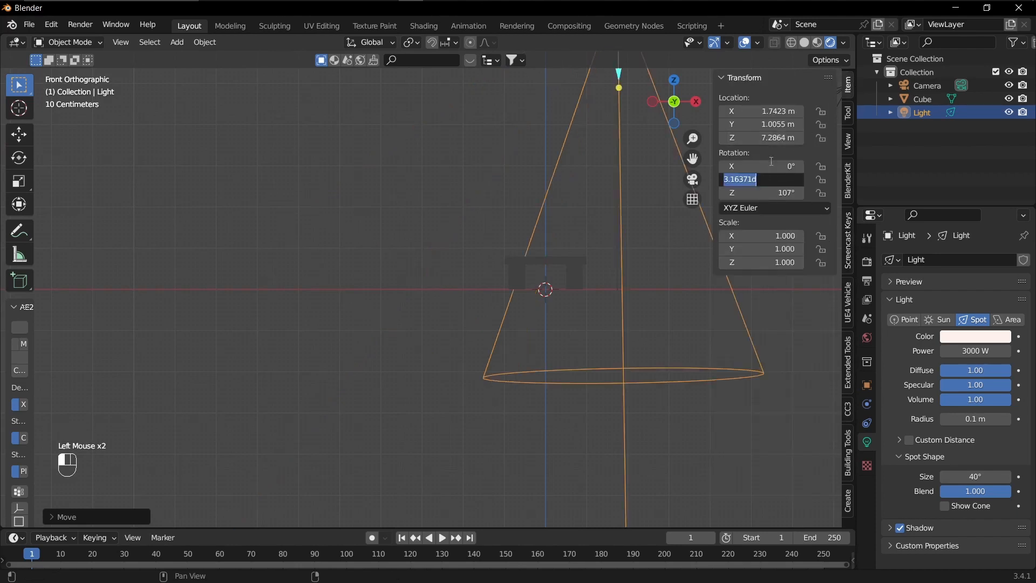
pyautogui.write('0')
pyautogui.press('Tab')
pyautogui.write('90')
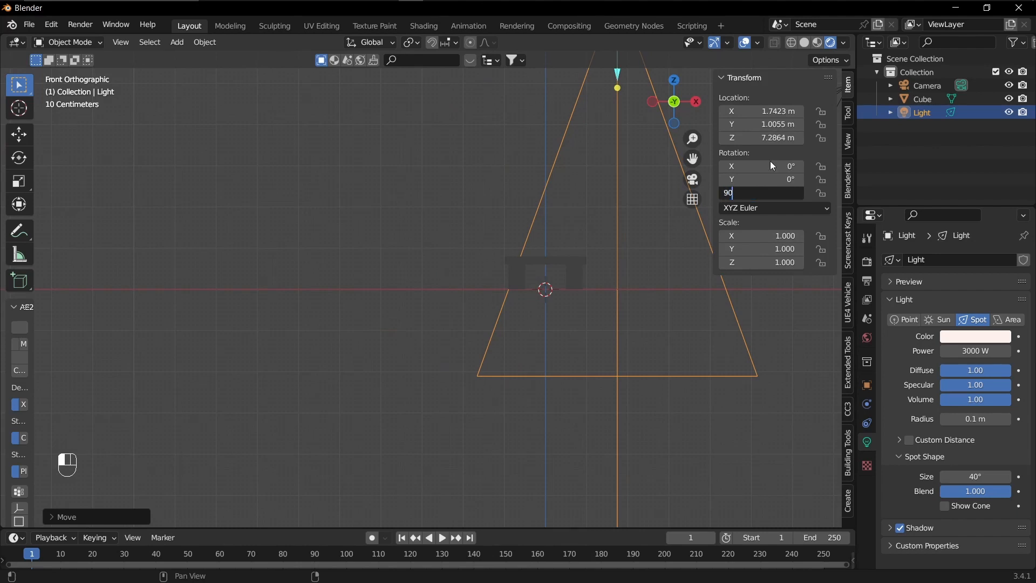
pyautogui.press('Return')
# Step: Add a plane under the table and scale it up about 9 times as a floor
pyautogui.keyDown('shift'); pyautogui.moveTo(567, 255); pyautogui.dragTo(623, 407, button='middle'); pyautogui.keyUp('shift')
pyautogui.hotkey('shift', 'a')
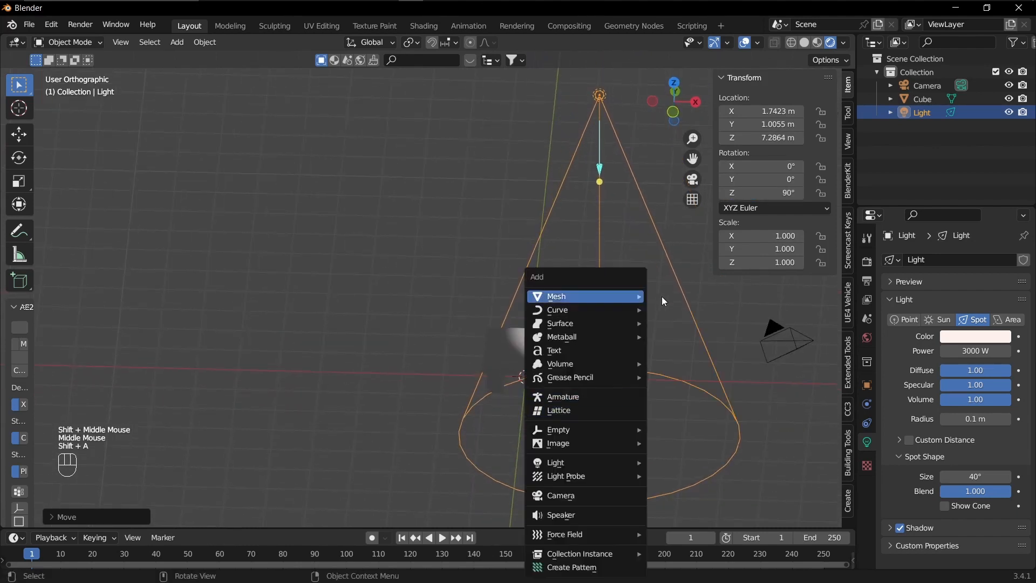
pyautogui.moveTo(611, 296)
pyautogui.click(704, 296)
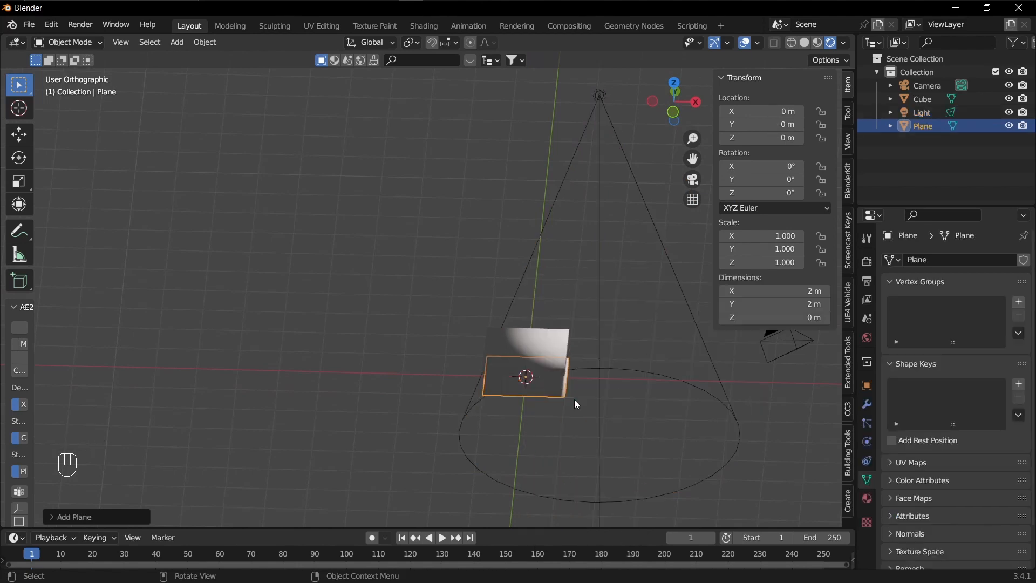
pyautogui.press('s')
pyautogui.click(121, 79)
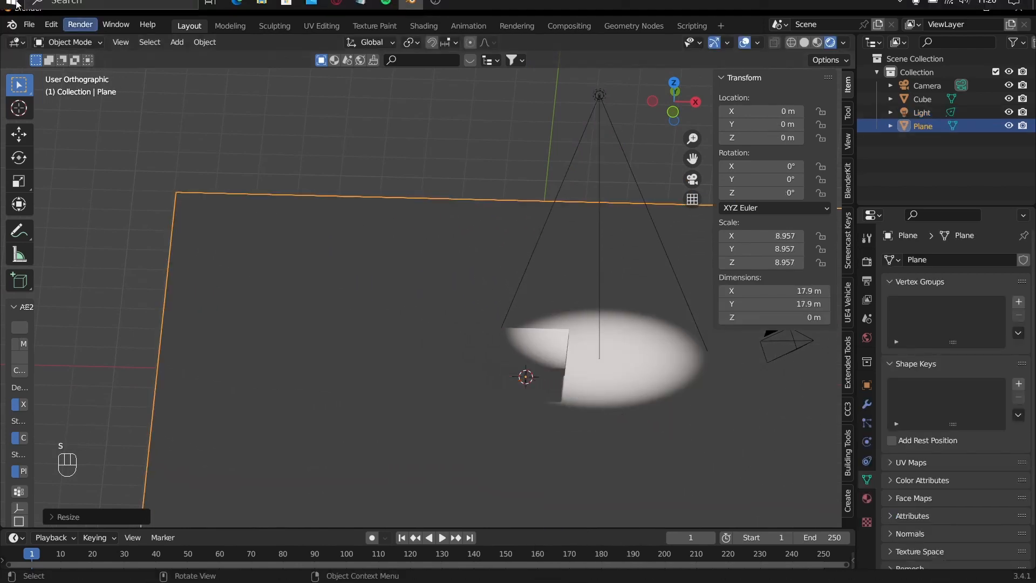
# Step: Select the spot light and move it along the X axis to about 0.14 m, above the table
pyautogui.click(600, 96)
pyautogui.press('g')
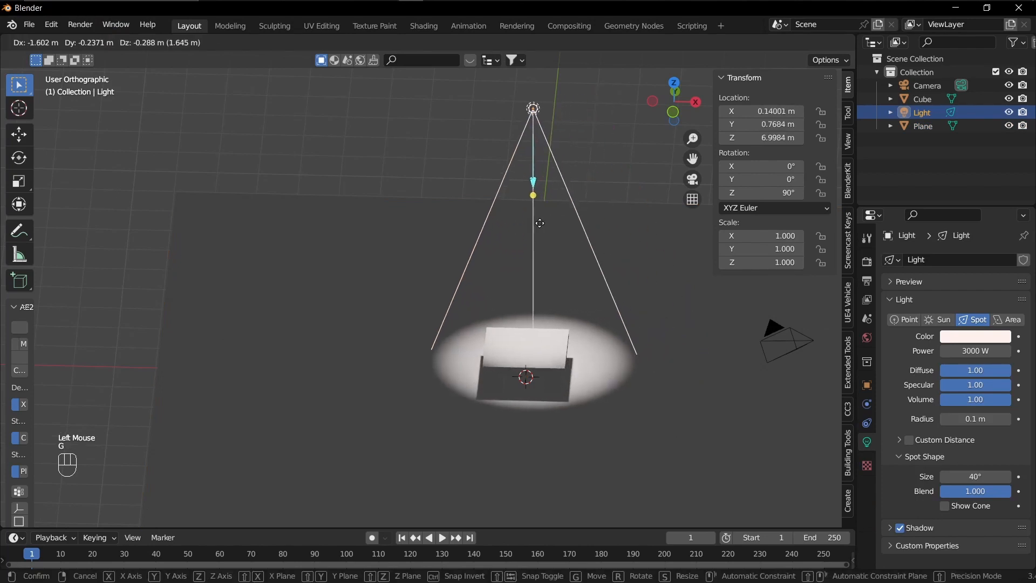
pyautogui.press('x')
pyautogui.click(539, 223)
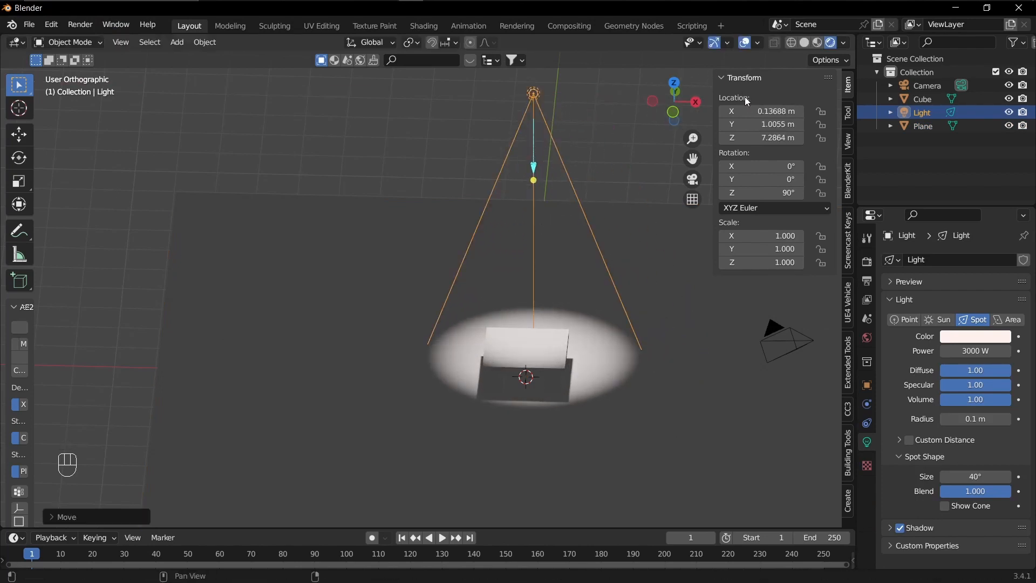
# Step: Set the spot light's location to X 0 m, Y 0 m and Z 10 m
pyautogui.click(761, 111)
pyautogui.write('0')
pyautogui.press('Tab')
pyautogui.write('0')
pyautogui.press('Tab')
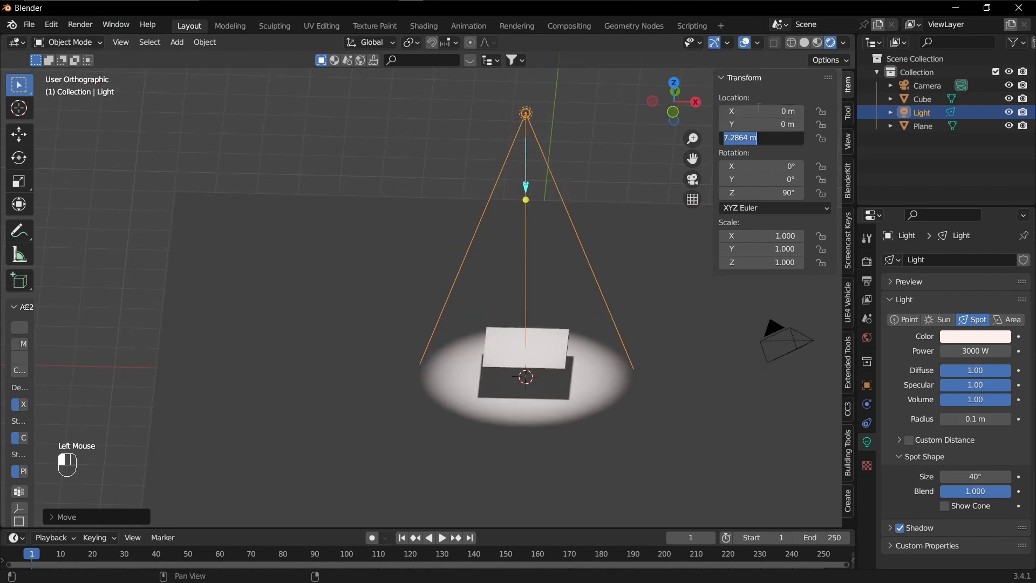
pyautogui.write('10')
pyautogui.press('Return')
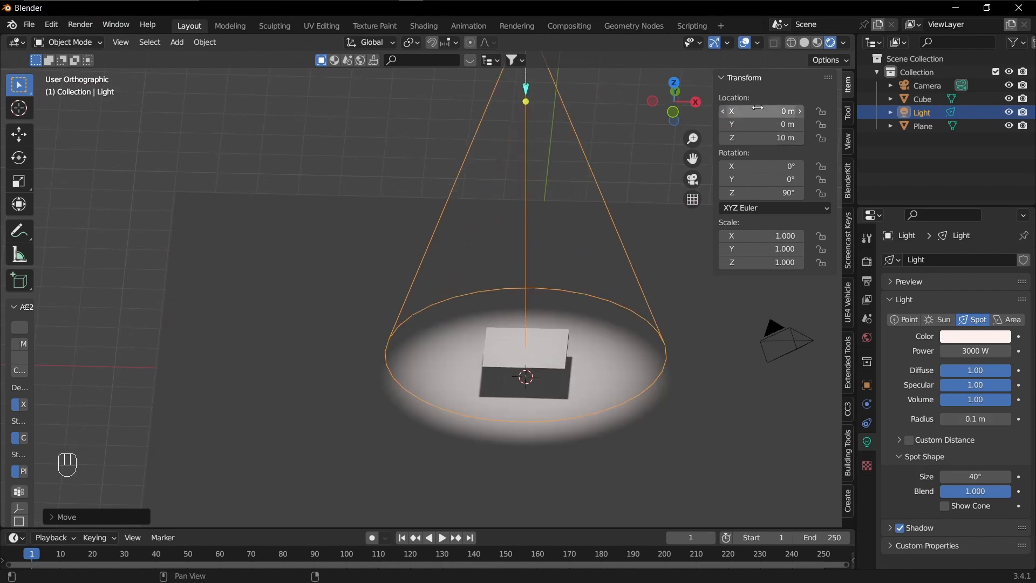
# Step: Set the spot light's blend to 0 to give the light circle a hard edge
pyautogui.moveTo(630, 383); pyautogui.dragTo(666, 375, button='middle')
pyautogui.scroll(2, 637, 409)
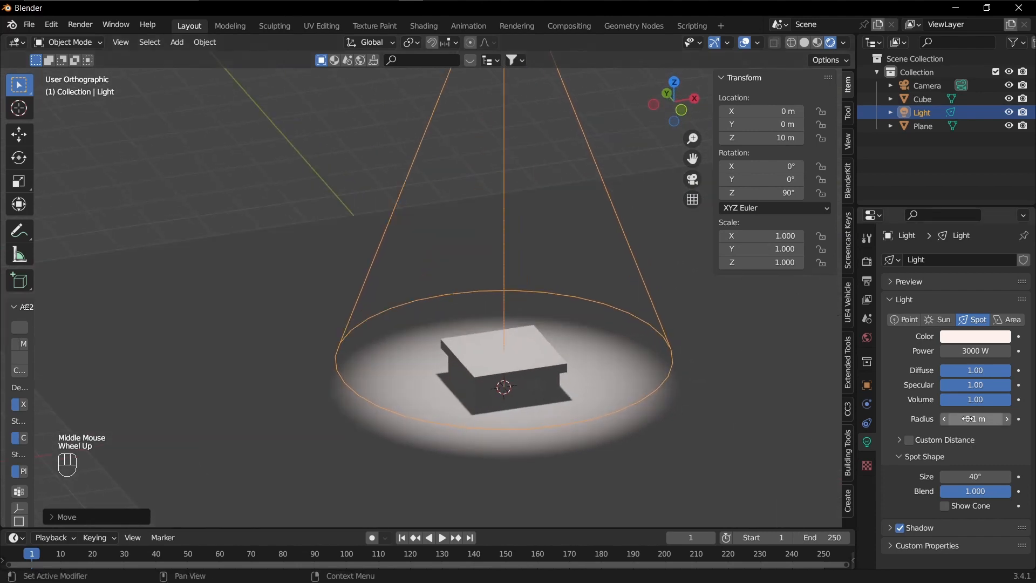
pyautogui.click(970, 490)
pyautogui.press('Return')
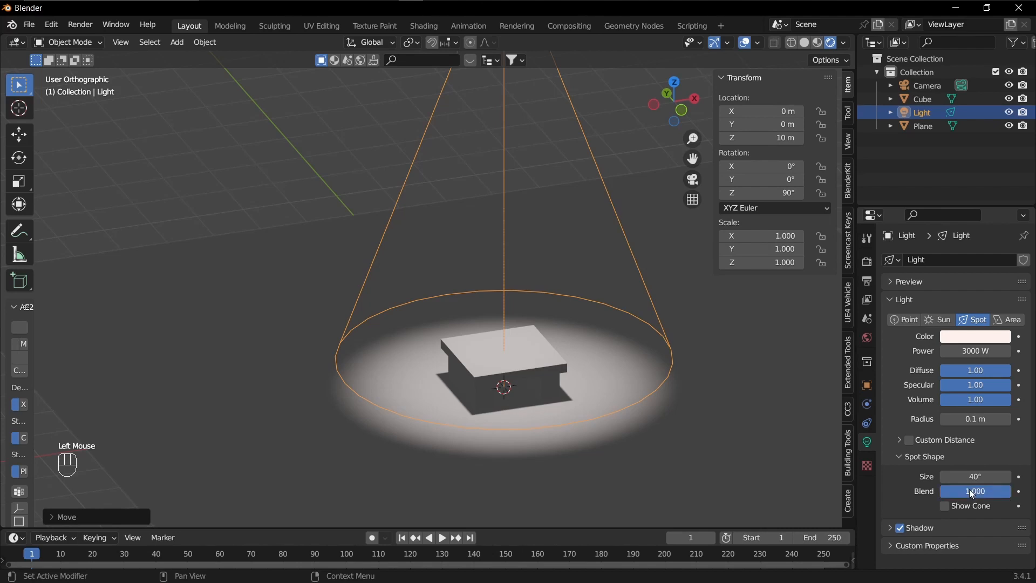
pyautogui.click(970, 490)
pyautogui.write('0')
pyautogui.press('Return')
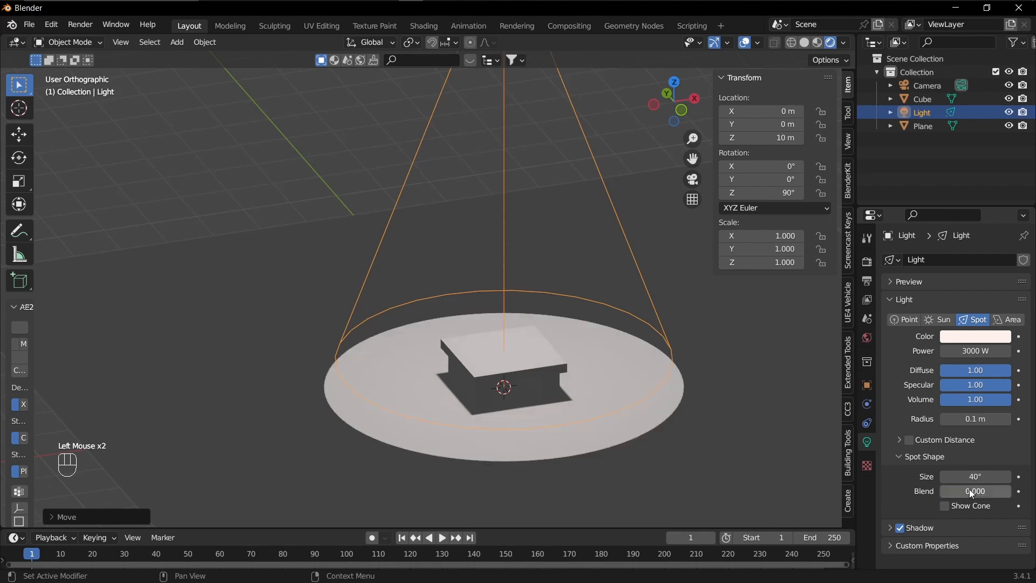
# Step: Lower the spot light along the Z axis to a height of about 9.37 m
pyautogui.moveTo(570, 283); pyautogui.dragTo(669, 380, button='middle')
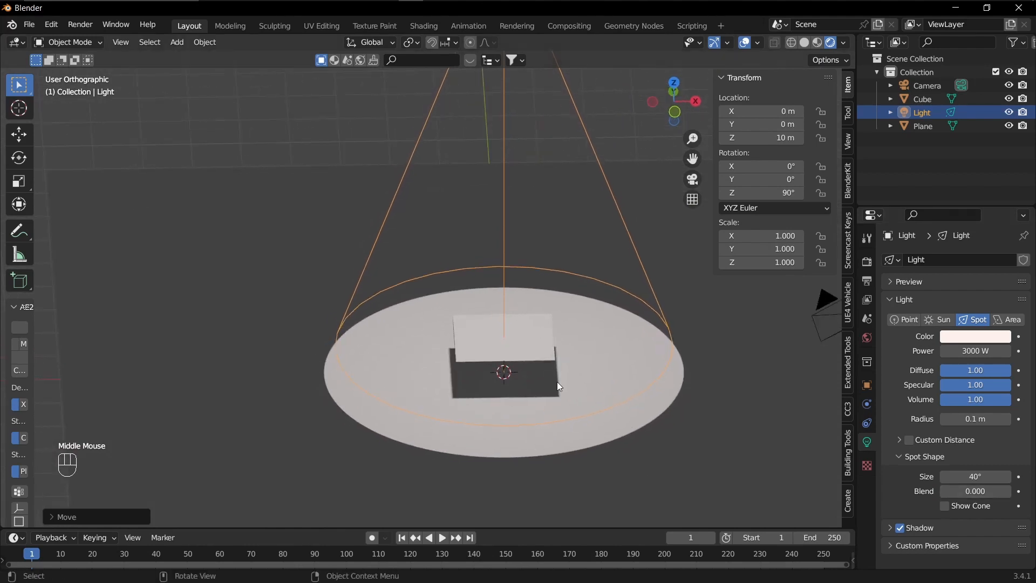
pyautogui.press('g')
pyautogui.press('z')
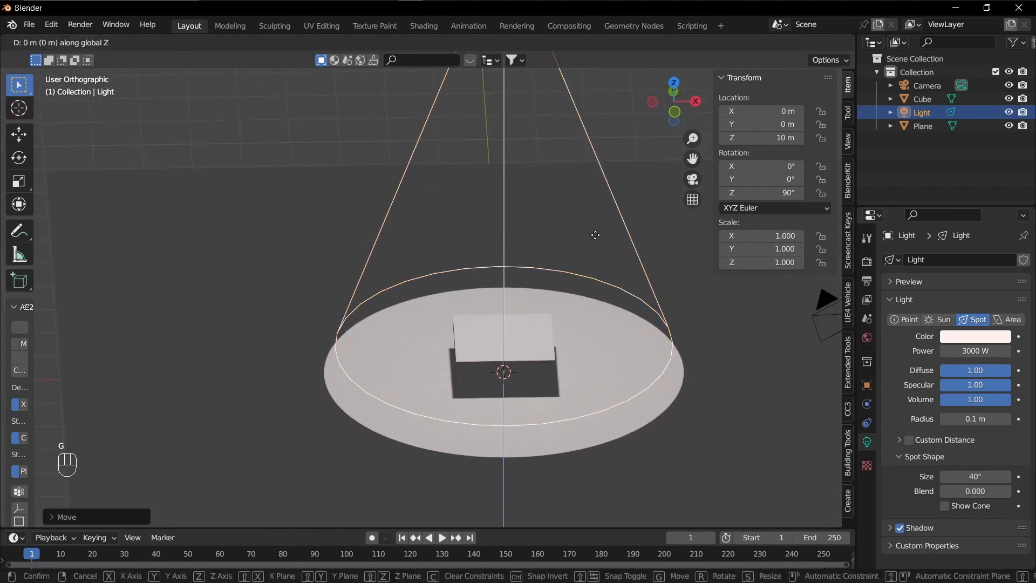
pyautogui.click(597, 263)
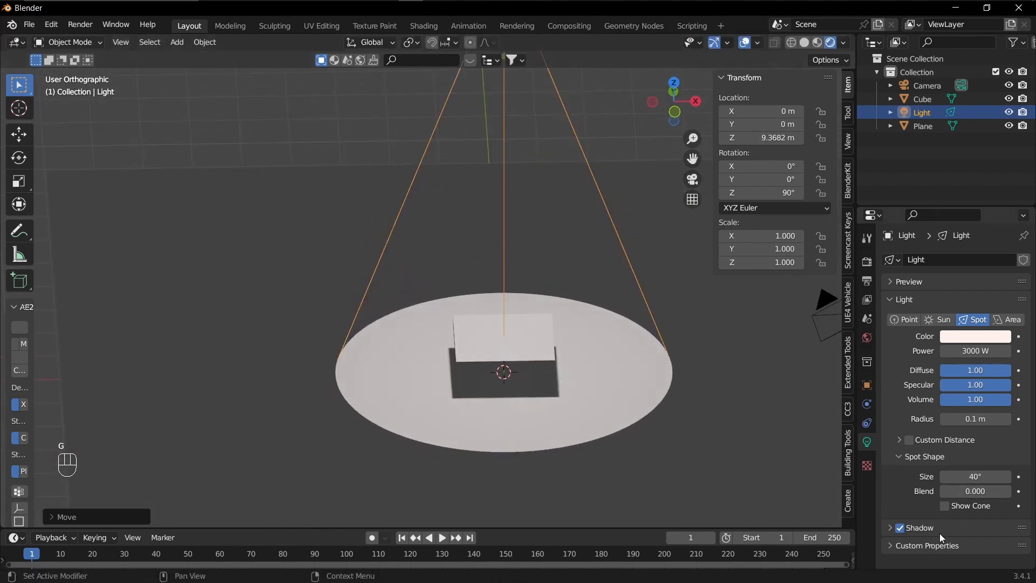
# Step: Set the spot light's blend to 1.000 and its spot size to 75°
pyautogui.moveTo(976, 495); pyautogui.dragTo(1012, 496)
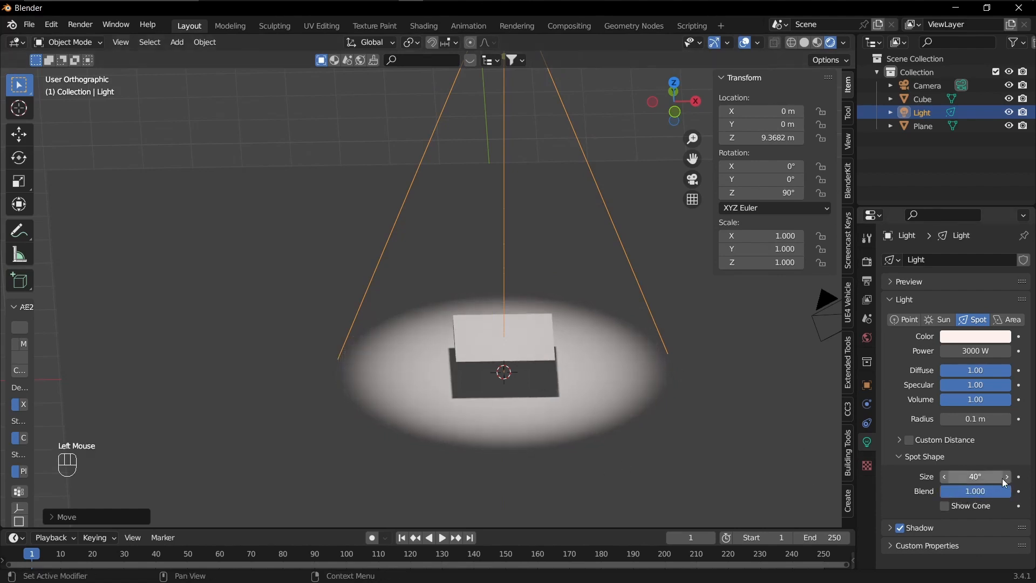
pyautogui.click(966, 476)
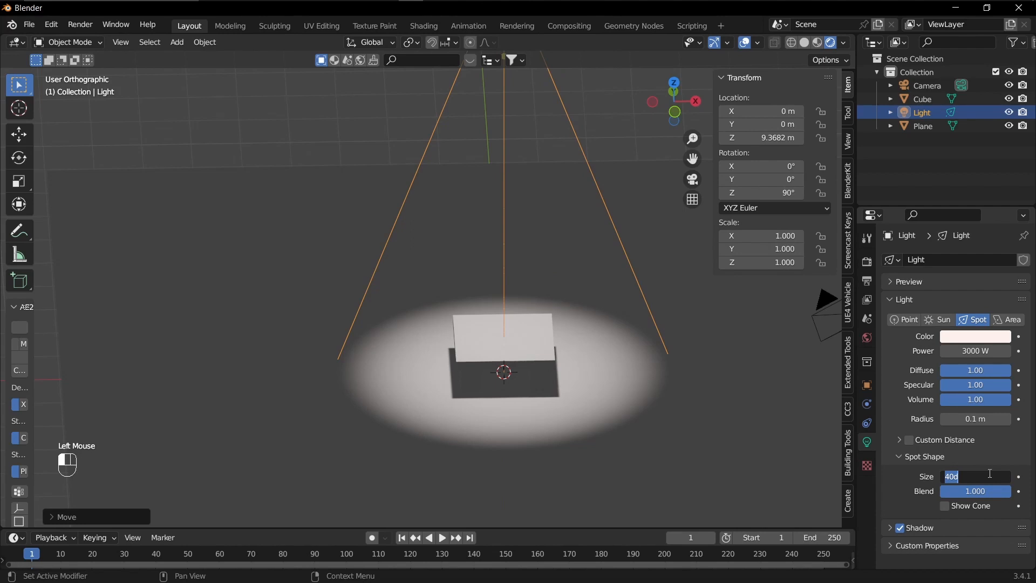
pyautogui.write('75')
pyautogui.press('Return')
pyautogui.scroll(-3, 517, 327)
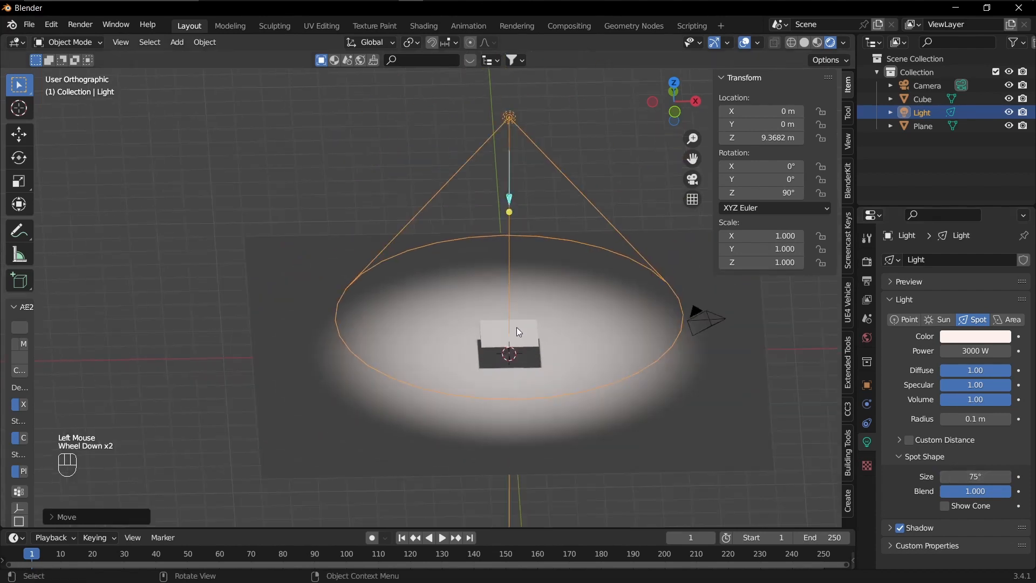
pyautogui.moveTo(516, 327); pyautogui.dragTo(572, 348, button='middle')
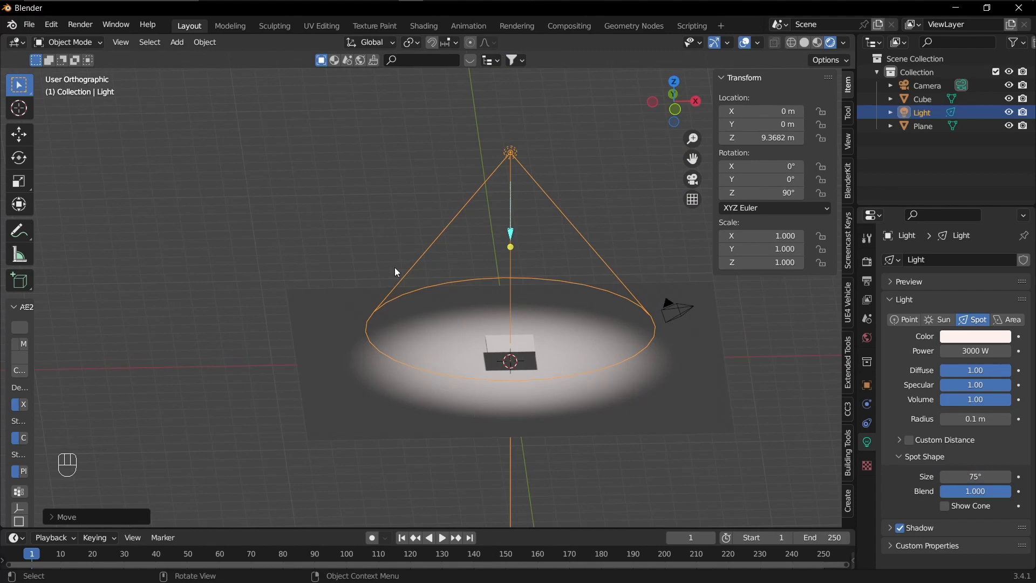
# Step: Set the spot light's power to 10000 W and its color to pale lavender, hue 0.673 and saturation 0.394
pyautogui.scroll(2, 599, 359)
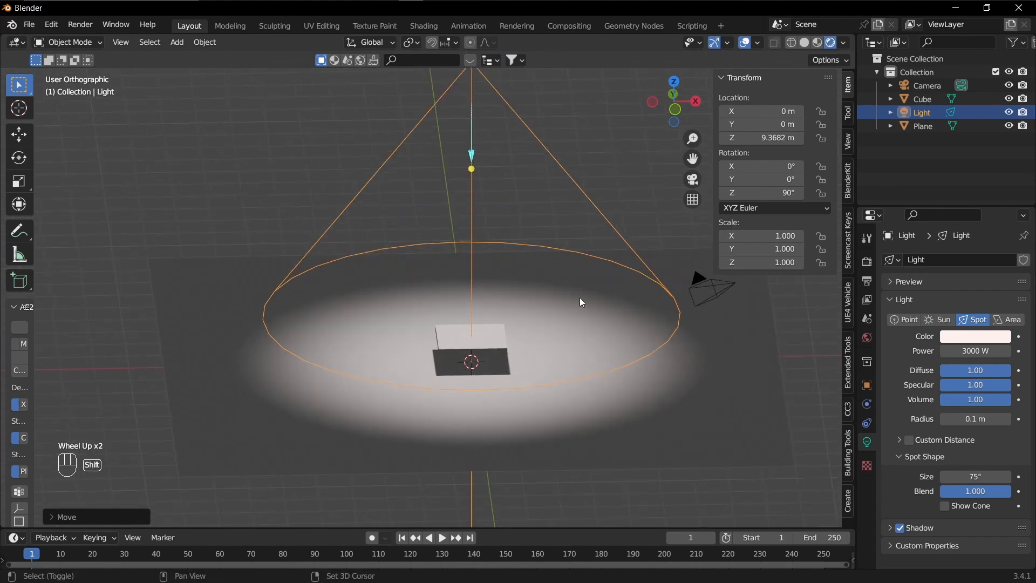
pyautogui.keyDown('shift'); pyautogui.moveTo(580, 296); pyautogui.dragTo(718, 373, button='middle'); pyautogui.keyUp('shift')
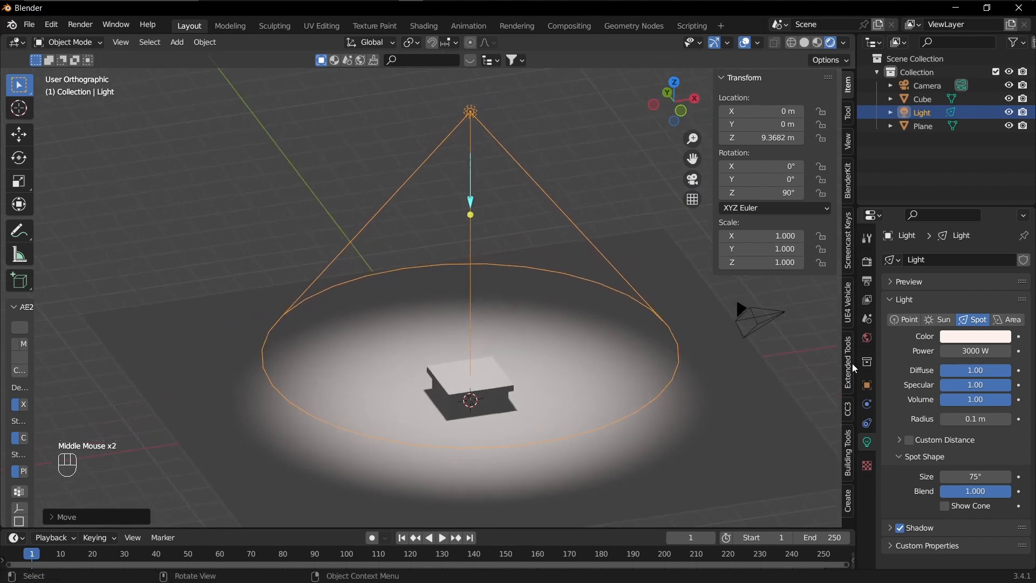
pyautogui.click(972, 352)
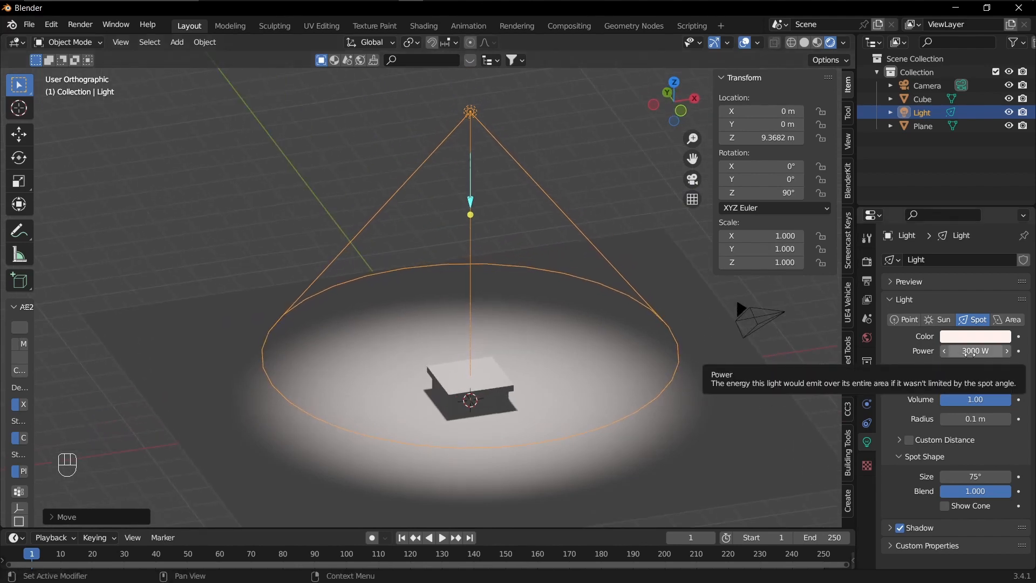
pyautogui.click(951, 351)
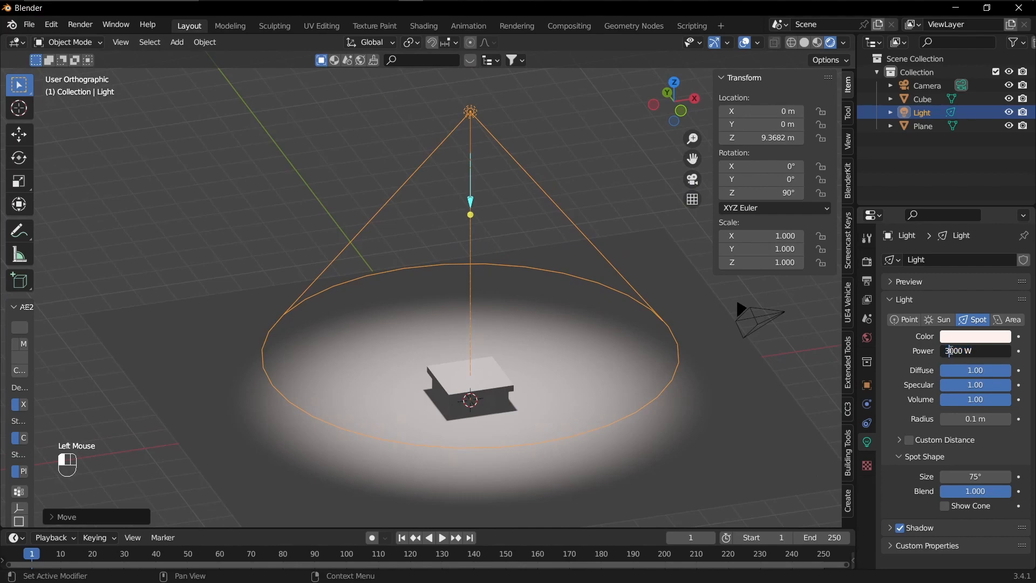
pyautogui.write('10')
pyautogui.press('Return')
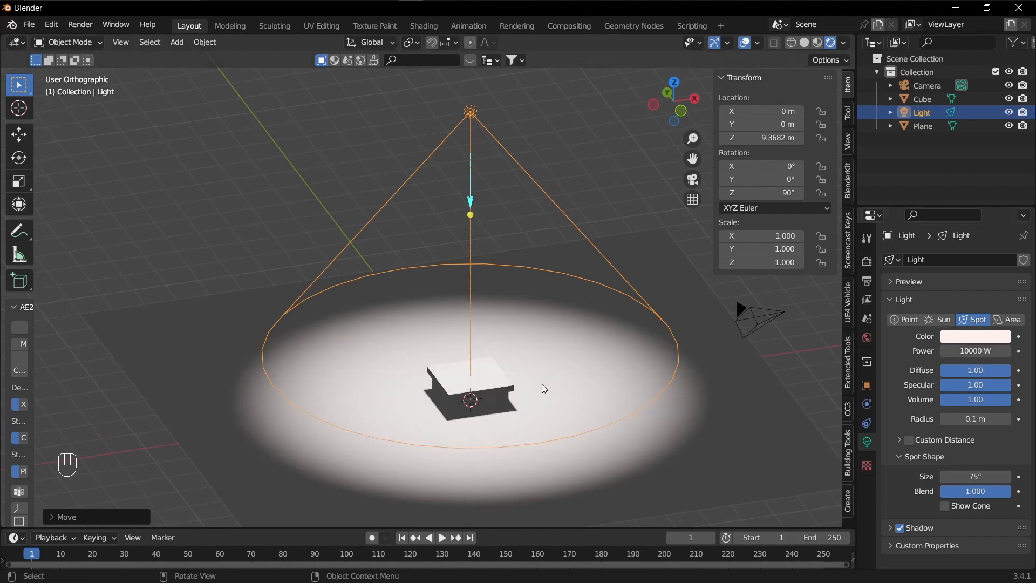
pyautogui.moveTo(542, 384); pyautogui.dragTo(499, 389, button='middle')
pyautogui.click(998, 336)
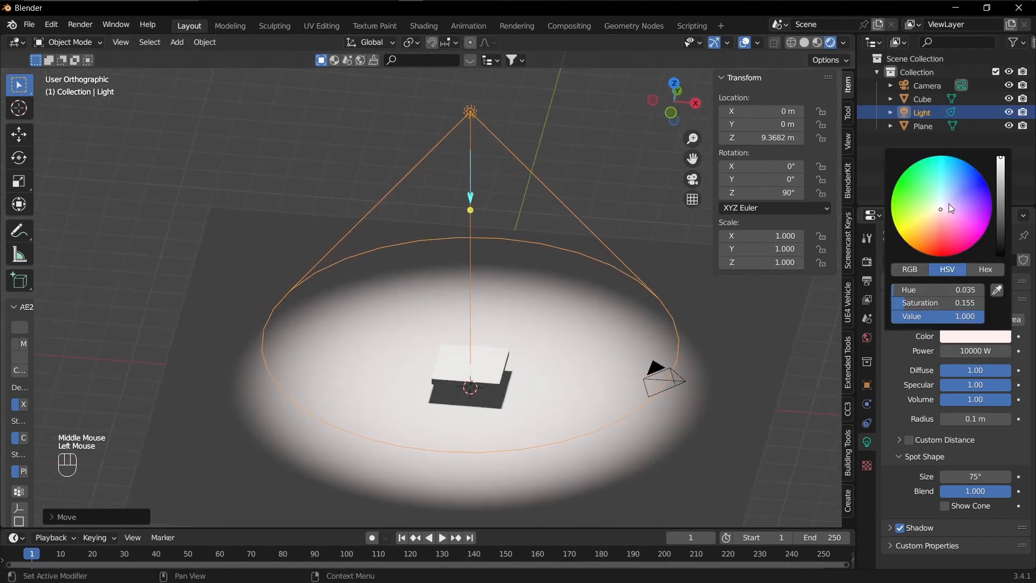
pyautogui.moveTo(949, 208)
pyautogui.mouseDown()
pyautogui.moveTo(957, 186)
pyautogui.moveTo(950, 201)
pyautogui.mouseUp()
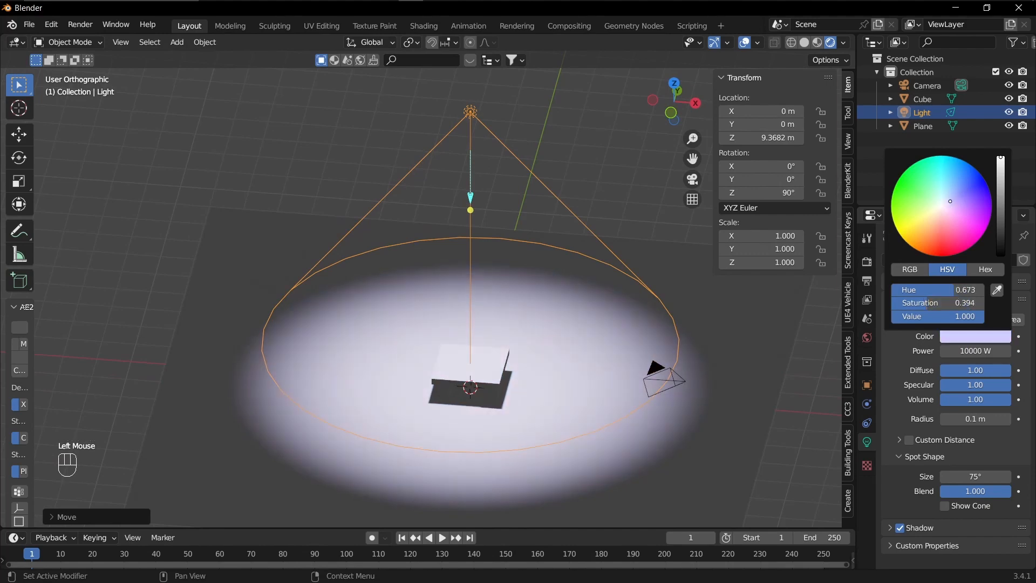
# Step: Change the light's type from Spot to Area
pyautogui.click(1004, 320)
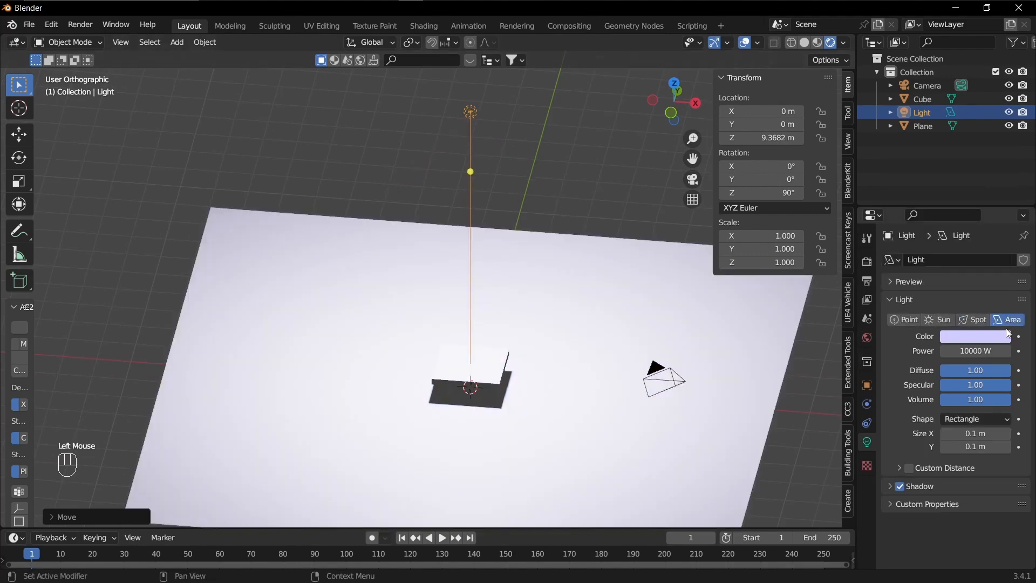
pyautogui.scroll(-2, 573, 369)
pyautogui.moveTo(573, 369)
pyautogui.mouseDown(button='middle')
pyautogui.moveTo(611, 352)
pyautogui.moveTo(609, 376)
pyautogui.moveTo(592, 372)
pyautogui.mouseUp(button='middle')
pyautogui.scroll(2, 565, 359)
pyautogui.scroll(-1, 588, 366)
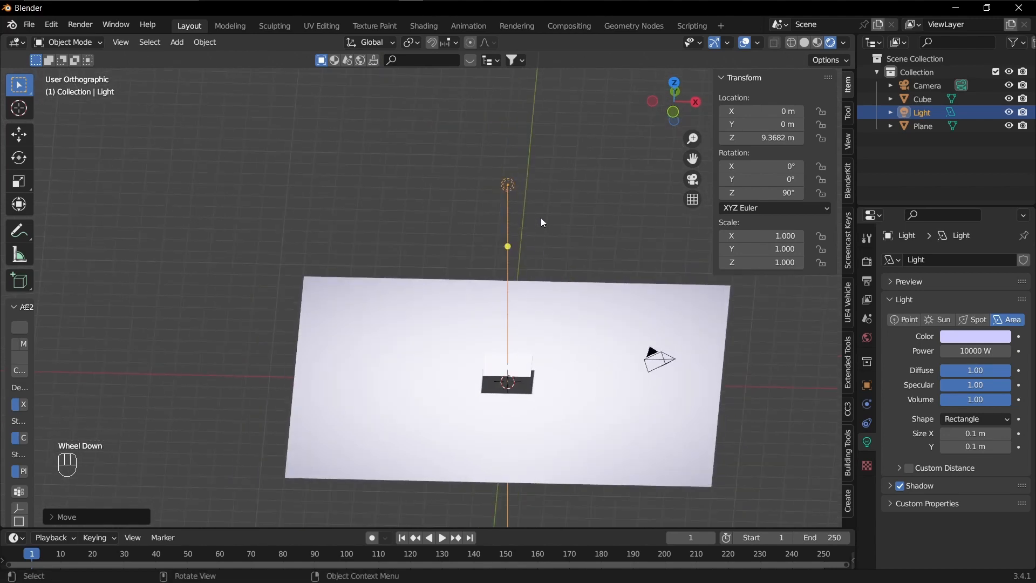
# Step: Duplicate the floor plane and move the copy straight up along the Z axis until it sits above the light
pyautogui.click(567, 321)
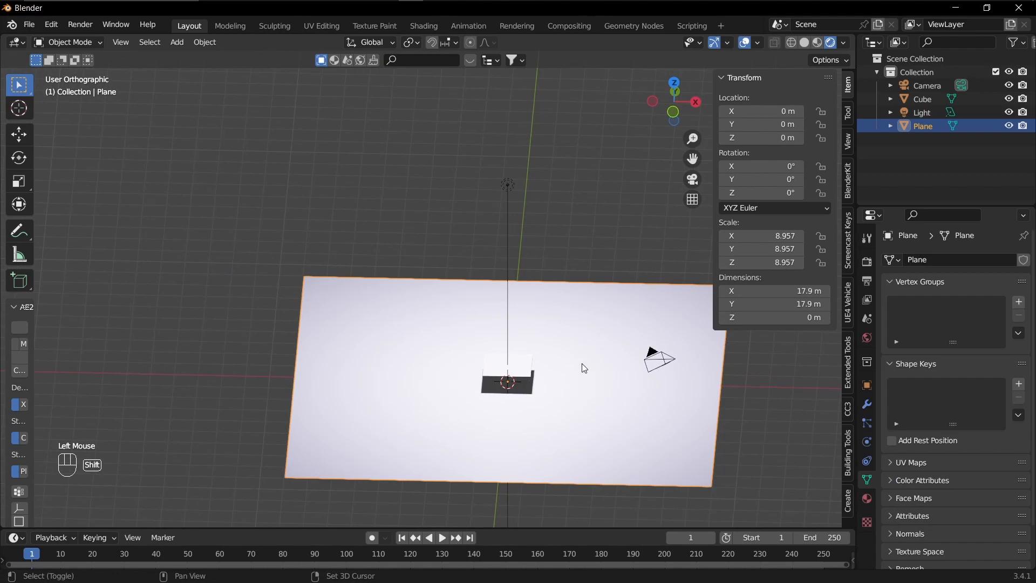
pyautogui.hotkey('shift', 'd')
pyautogui.press('Escape')
pyautogui.press('g')
pyautogui.press('z')
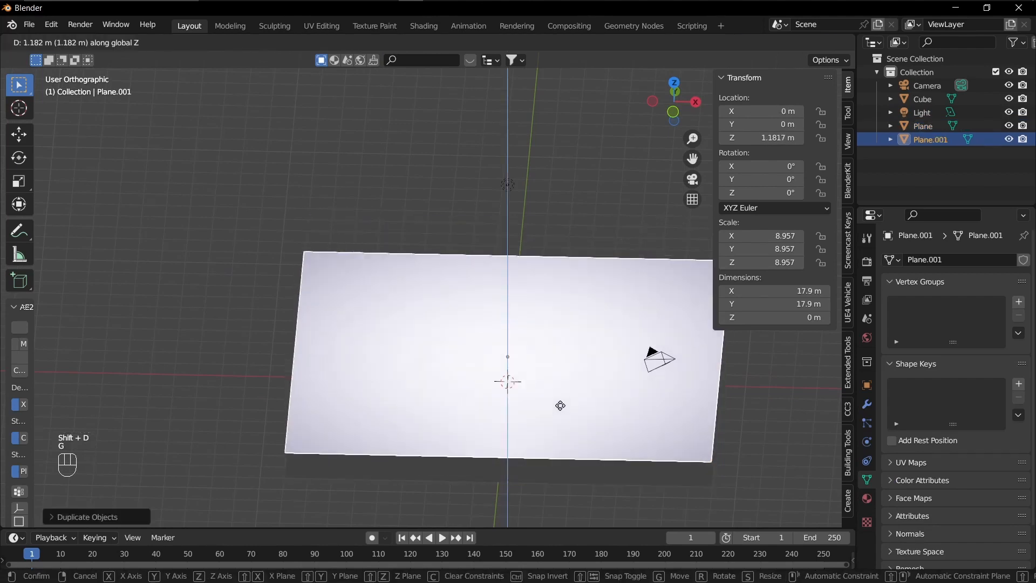
pyautogui.click(575, 248)
# Step: Select the light and switch it to Point to compare how it lights the upper and lower planes
pyautogui.moveTo(581, 349); pyautogui.dragTo(565, 196, button='middle')
pyautogui.click(508, 188)
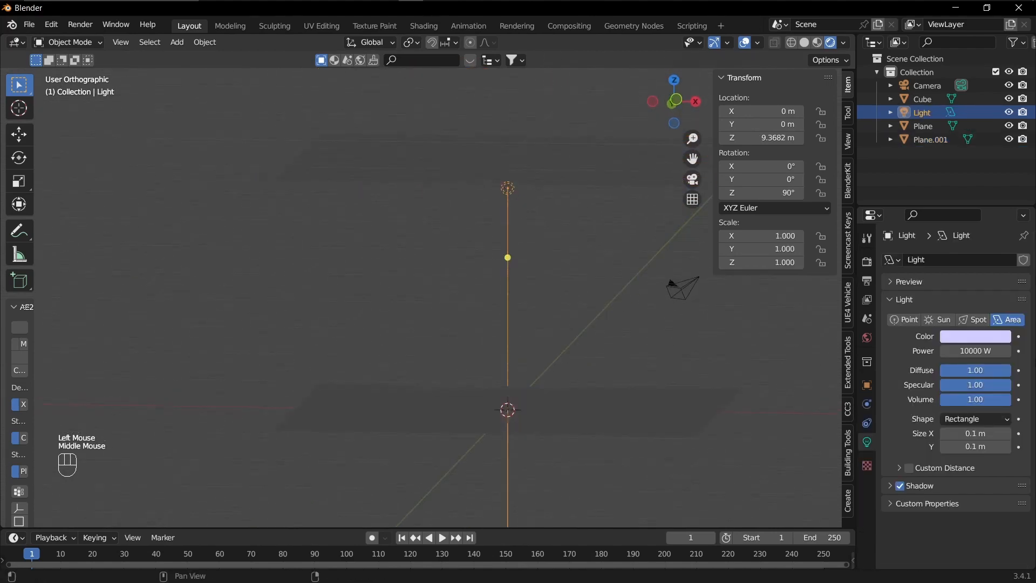
pyautogui.click(896, 320)
pyautogui.moveTo(473, 201)
pyautogui.mouseDown(button='middle')
pyautogui.moveTo(487, 186)
pyautogui.moveTo(469, 236)
pyautogui.moveTo(489, 194)
pyautogui.mouseUp(button='middle')
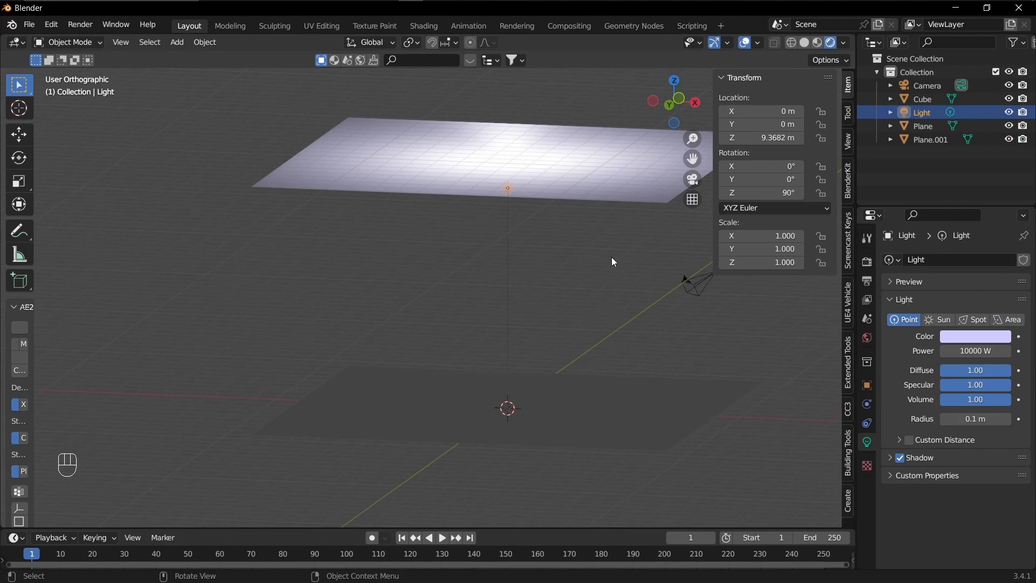
pyautogui.moveTo(613, 261); pyautogui.dragTo(605, 338, button='middle')
pyautogui.moveTo(546, 374); pyautogui.dragTo(558, 316, button='middle')
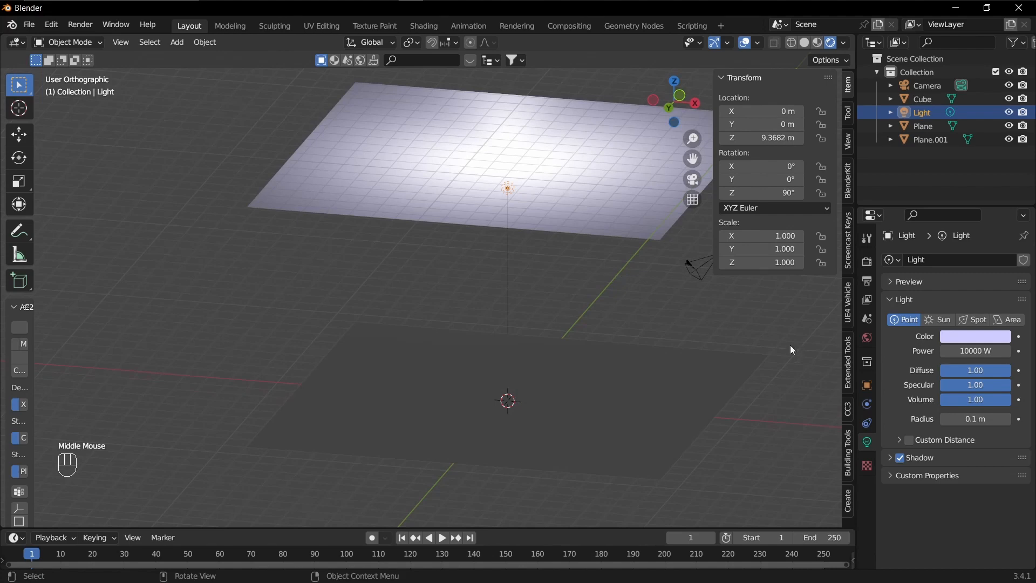
# Step: Switch the light's type back to Area and use the Rectangle shape for it
pyautogui.click(1008, 320)
pyautogui.moveTo(565, 228); pyautogui.dragTo(529, 301, button='middle')
pyautogui.moveTo(708, 353)
pyautogui.mouseDown(button='middle')
pyautogui.moveTo(694, 359)
pyautogui.moveTo(701, 344)
pyautogui.moveTo(701, 358)
pyautogui.mouseUp(button='middle')
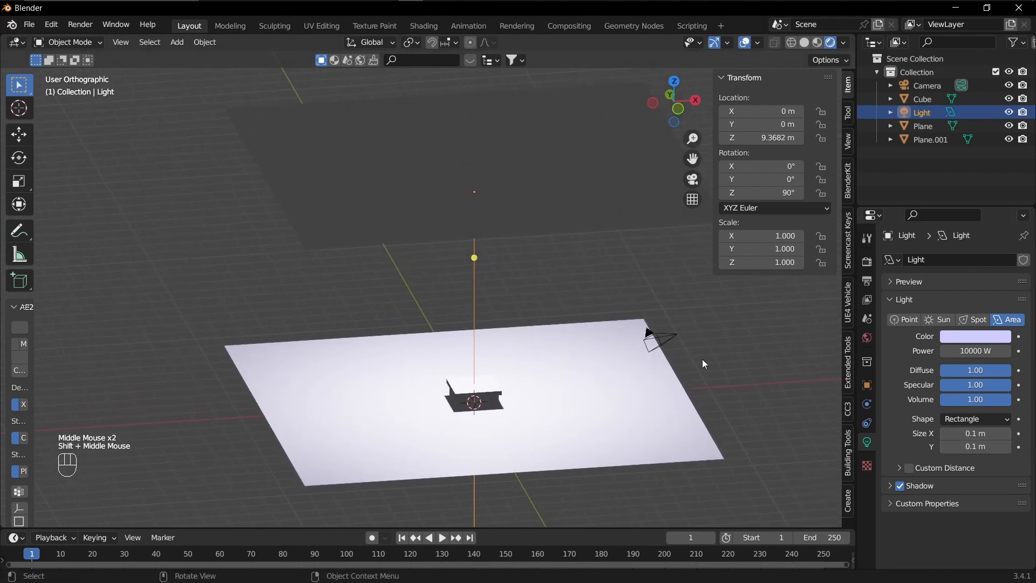
pyautogui.click(963, 420)
pyautogui.click(960, 444)
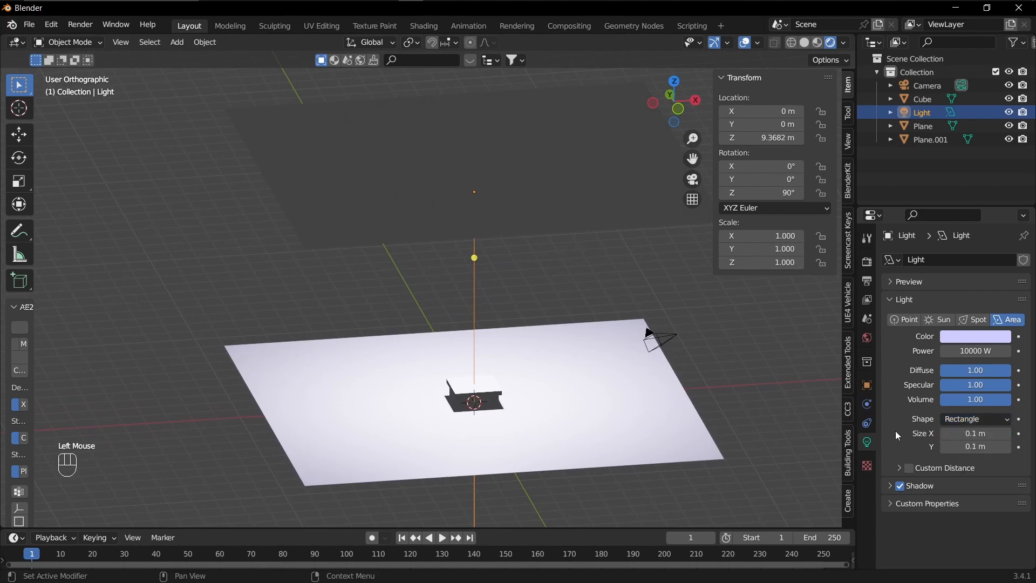
pyautogui.click(971, 420)
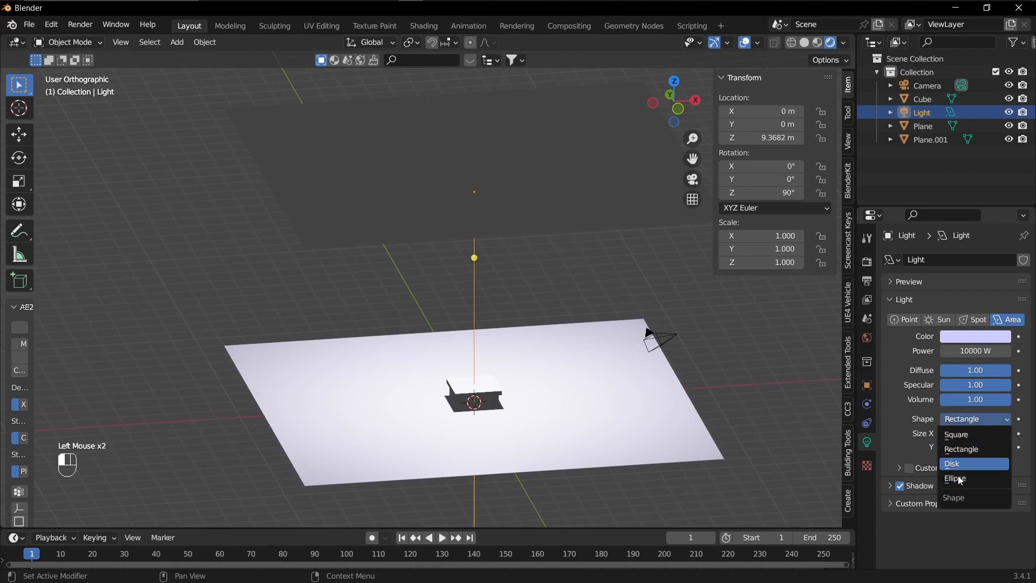
# Step: Set the area light's power to 1000 W
pyautogui.click(958, 350)
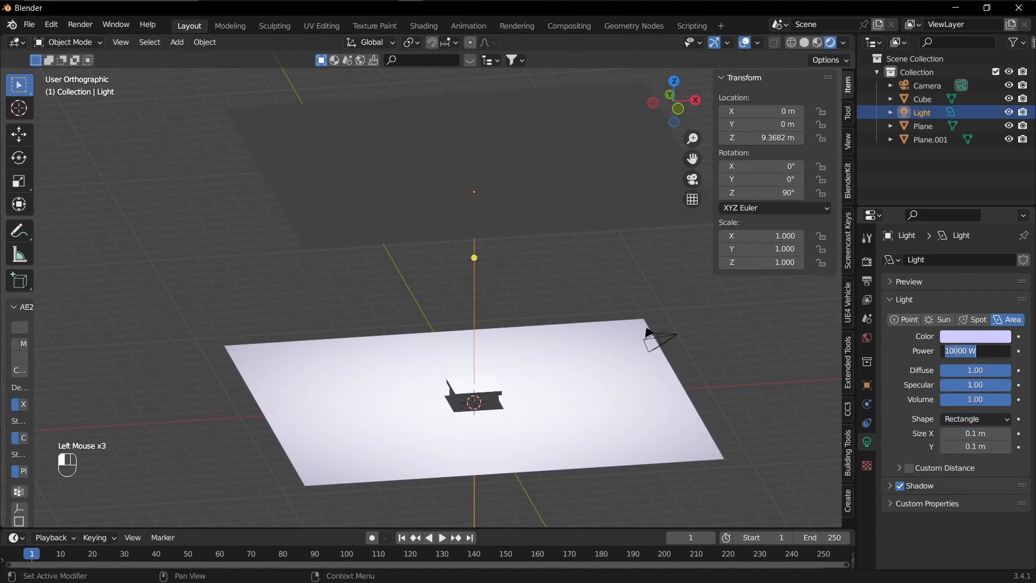
pyautogui.moveTo(955, 351); pyautogui.dragTo(940, 355)
pyautogui.press('BackSpace')
pyautogui.press('Return')
# Step: Lower the area light along the Z axis to a height of about 5.48 m
pyautogui.press('g')
pyautogui.press('z')
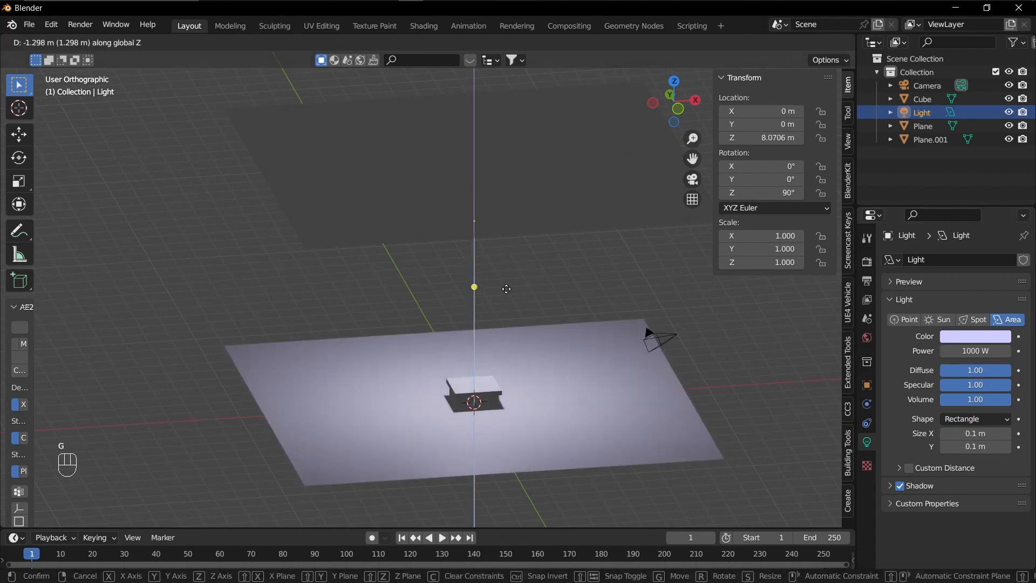
pyautogui.click(504, 324)
# Step: Set the rectangular area light's size to 1 m in both X and Y
pyautogui.moveTo(608, 350); pyautogui.dragTo(592, 354, button='middle')
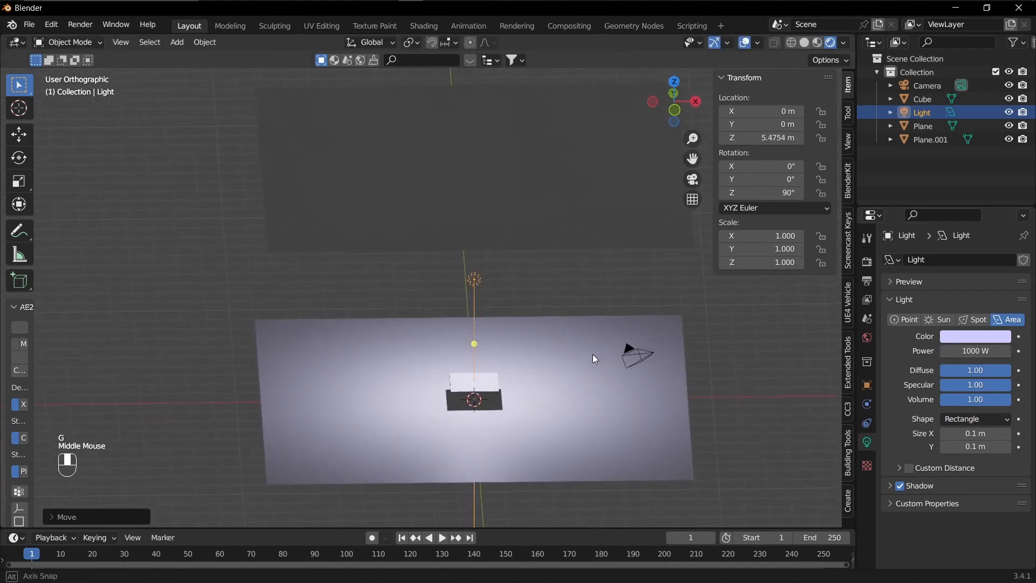
pyautogui.click(968, 433)
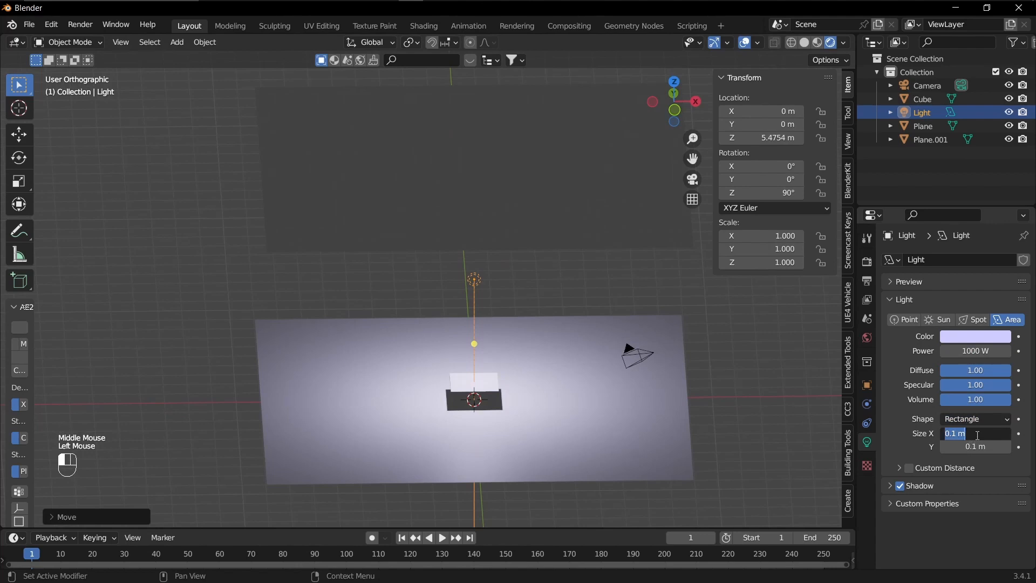
pyautogui.write('1')
pyautogui.press('Tab')
pyautogui.write('1')
pyautogui.press('Tab')
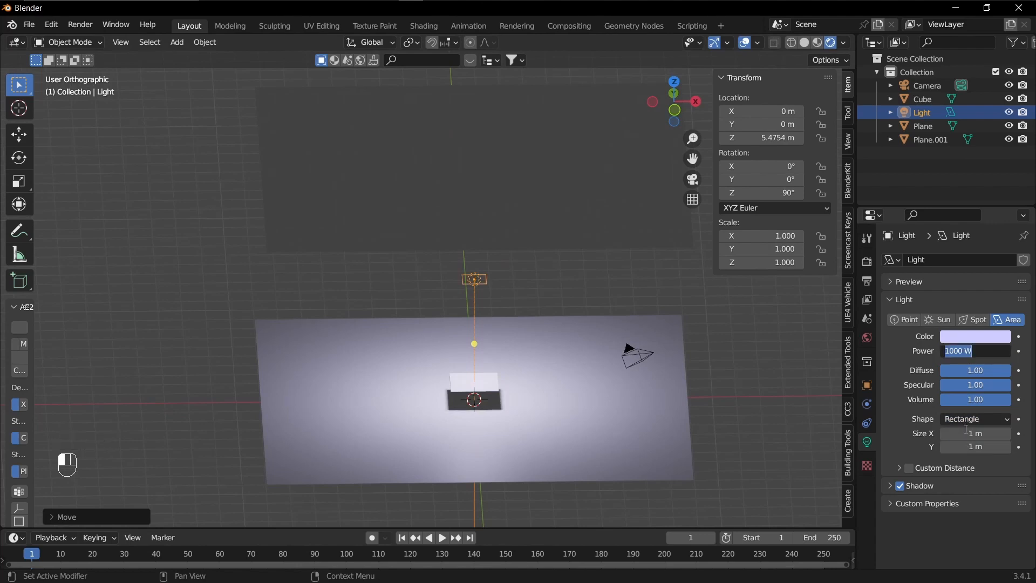
# Step: Set the rectangular area light's Y size to 5 m
pyautogui.click(467, 277)
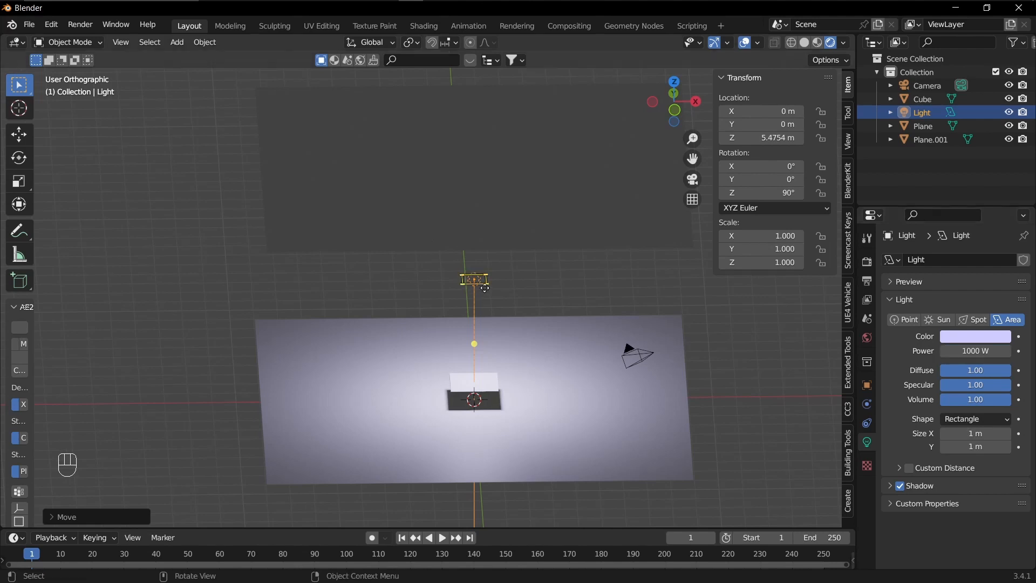
pyautogui.scroll(3, 478, 279)
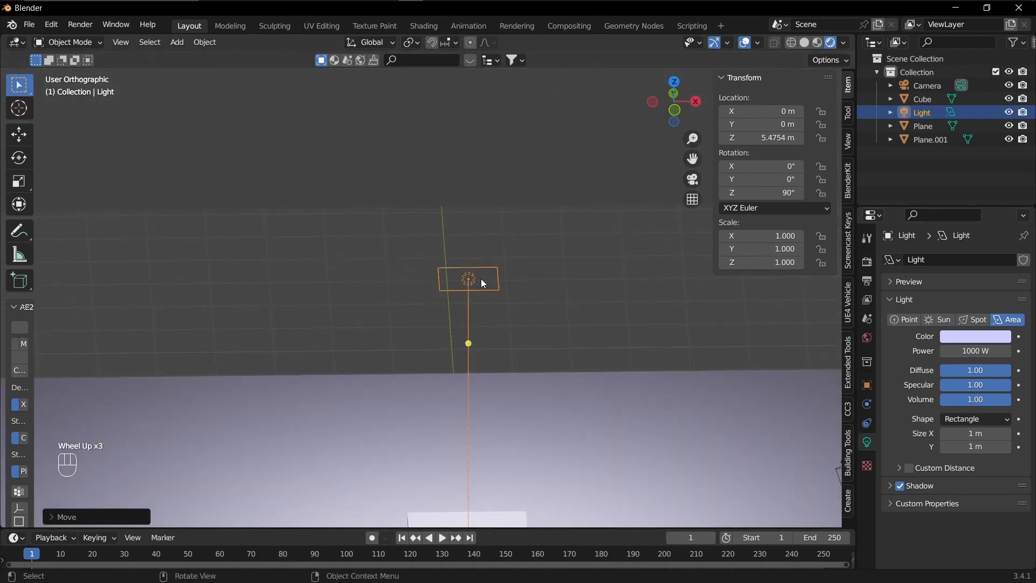
pyautogui.click(974, 445)
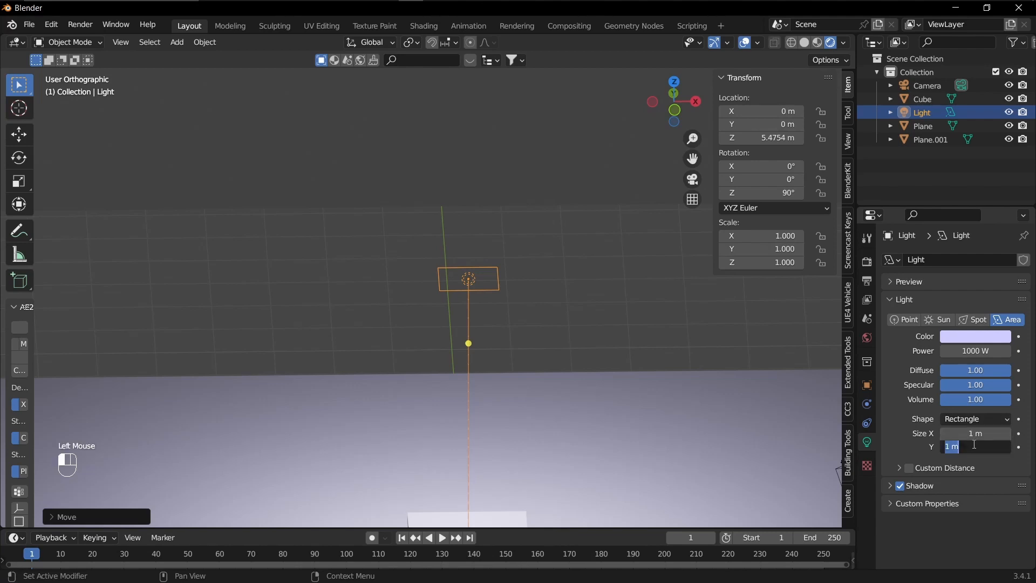
pyautogui.write('5')
pyautogui.press('Return')
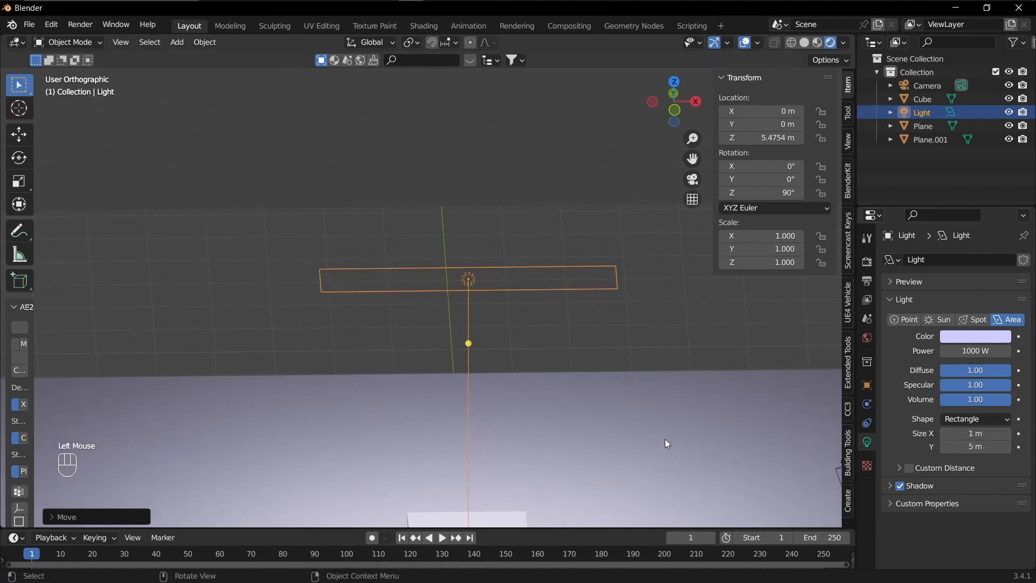
# Step: Lower the area light along the Z axis to a height of about 1.31 m, just above the table
pyautogui.scroll(-3, 655, 440)
pyautogui.moveTo(655, 439); pyautogui.dragTo(605, 427, button='middle')
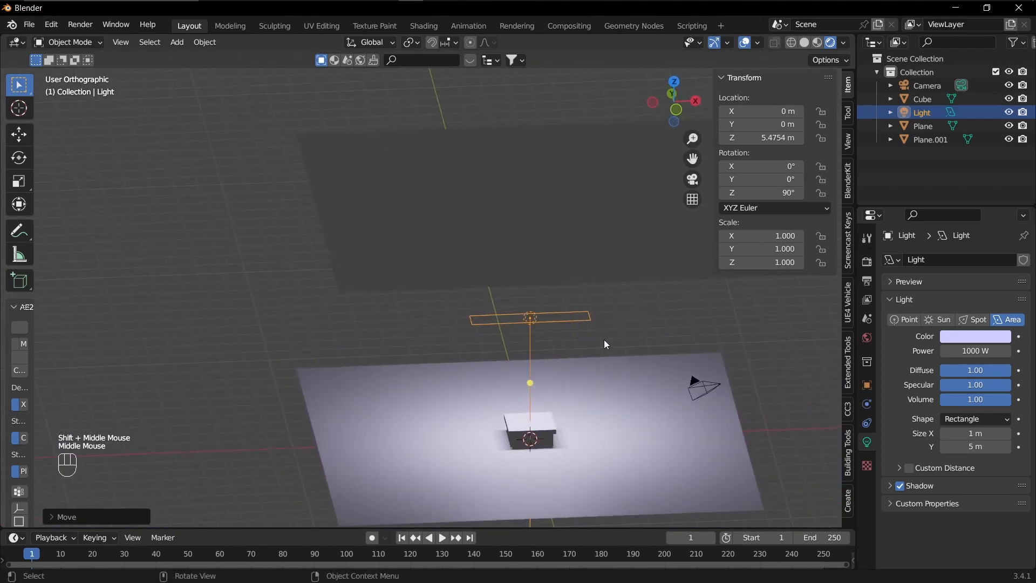
pyautogui.press('g')
pyautogui.press('z')
pyautogui.click(584, 431)
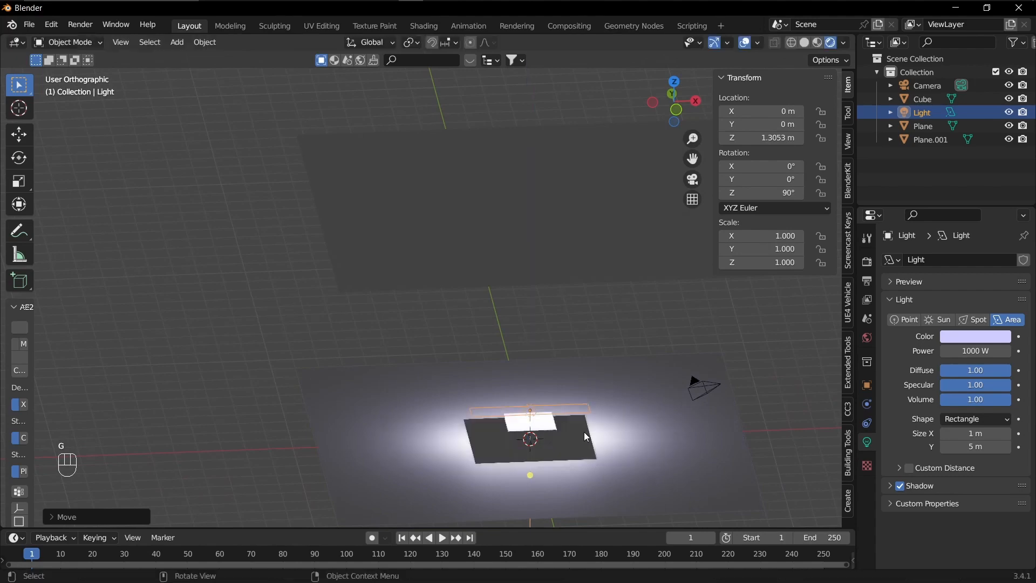
pyautogui.moveTo(586, 435); pyautogui.dragTo(562, 468, button='middle')
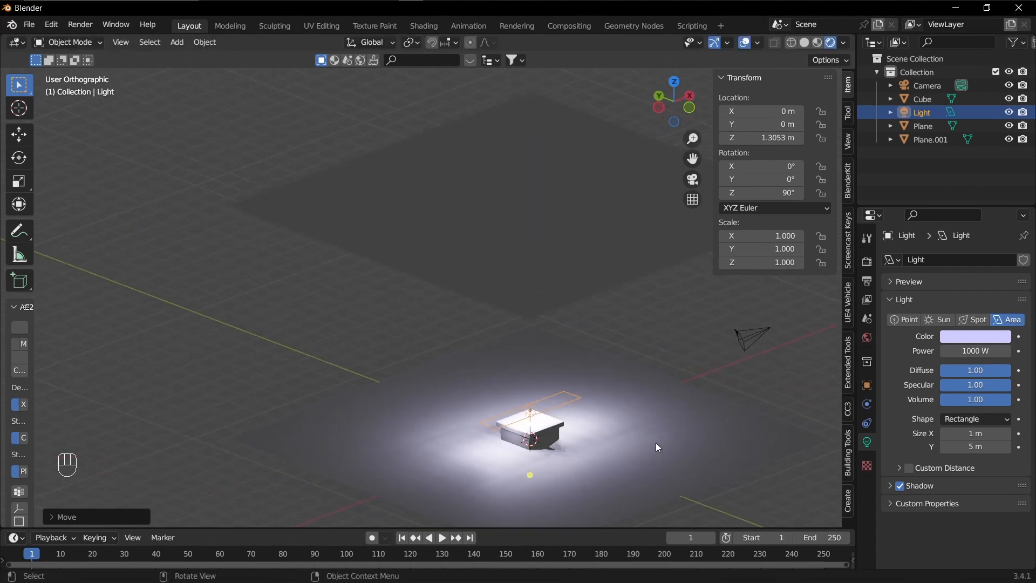
# Step: Change the area light's shape to Disk and set its size to 3 m
pyautogui.click(961, 420)
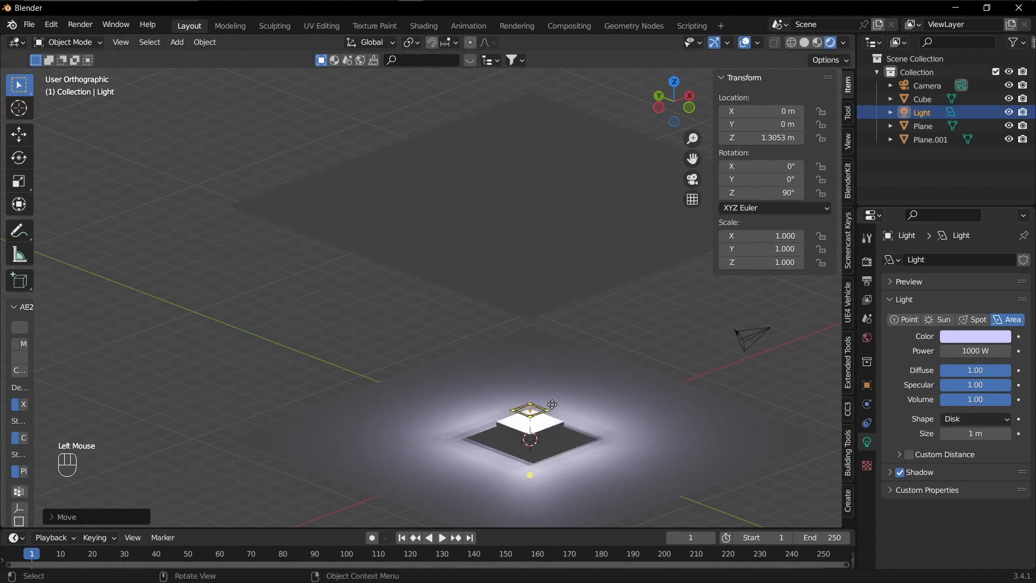
pyautogui.moveTo(732, 457); pyautogui.dragTo(575, 376, button='middle')
pyautogui.scroll(3, 574, 376)
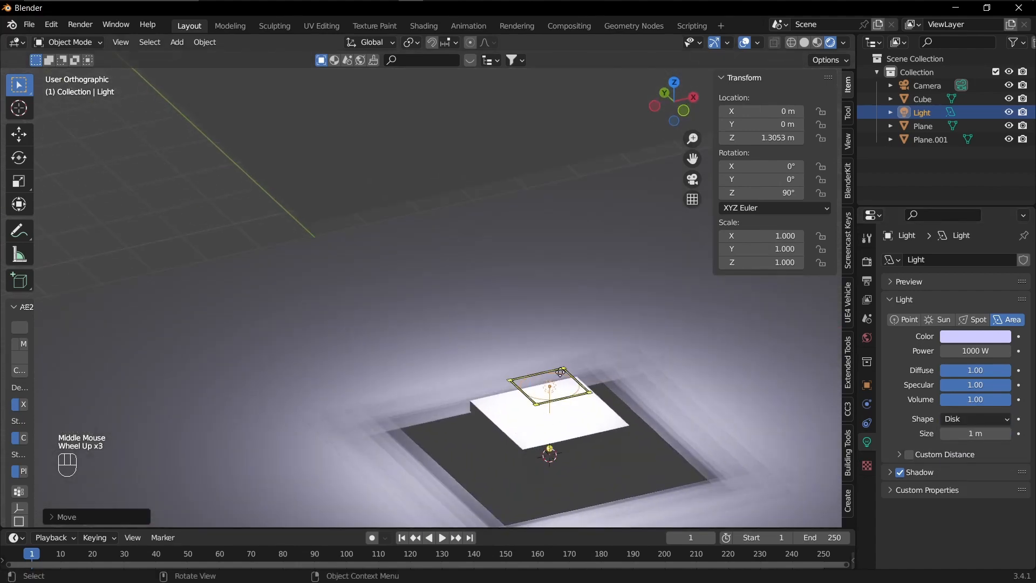
pyautogui.click(976, 436)
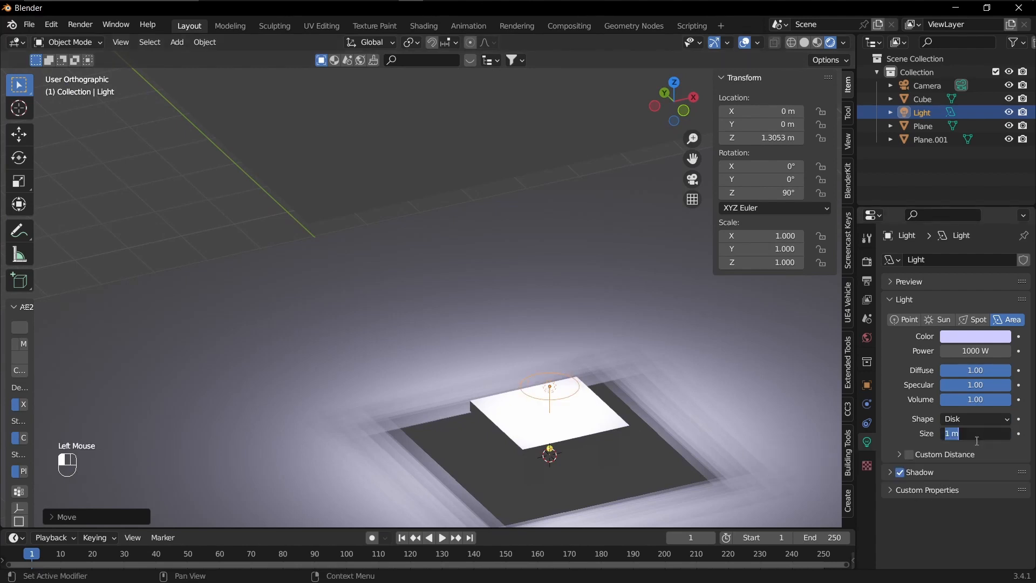
pyautogui.write('3')
pyautogui.press('Return')
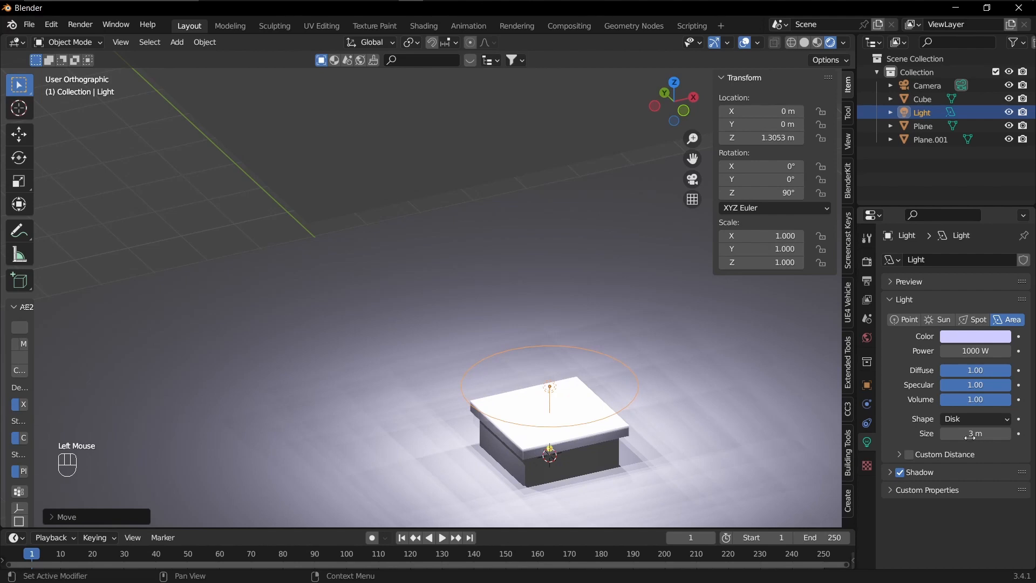
# Step: Inspect the disk light's effect on the table and collapse the Light settings section
pyautogui.scroll(-2, 594, 419)
pyautogui.moveTo(594, 420); pyautogui.dragTo(755, 384, button='middle')
pyautogui.keyDown('shift'); pyautogui.moveTo(664, 367); pyautogui.dragTo(497, 325, button='middle'); pyautogui.keyUp('shift')
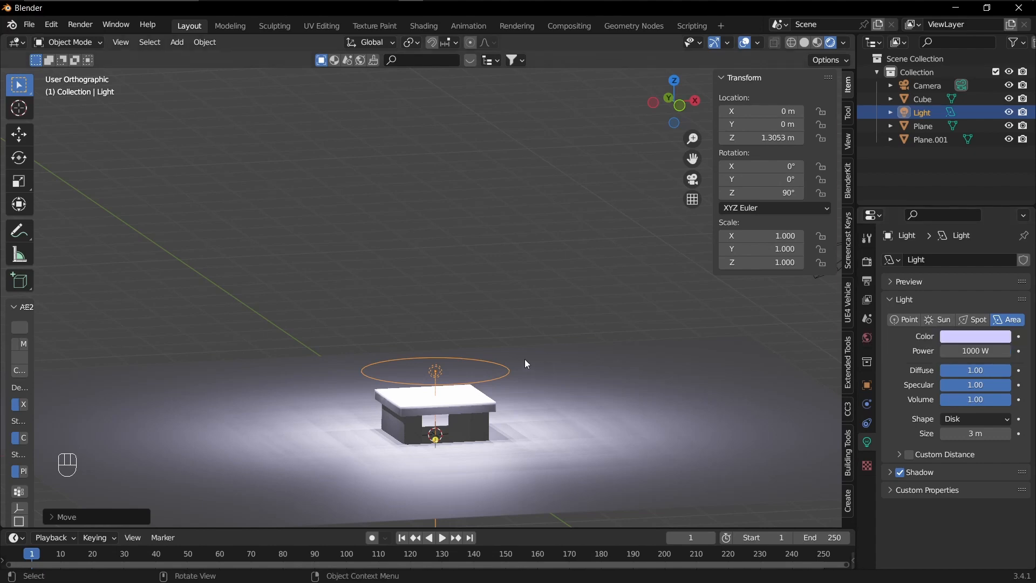
pyautogui.moveTo(525, 360); pyautogui.dragTo(550, 307, button='middle')
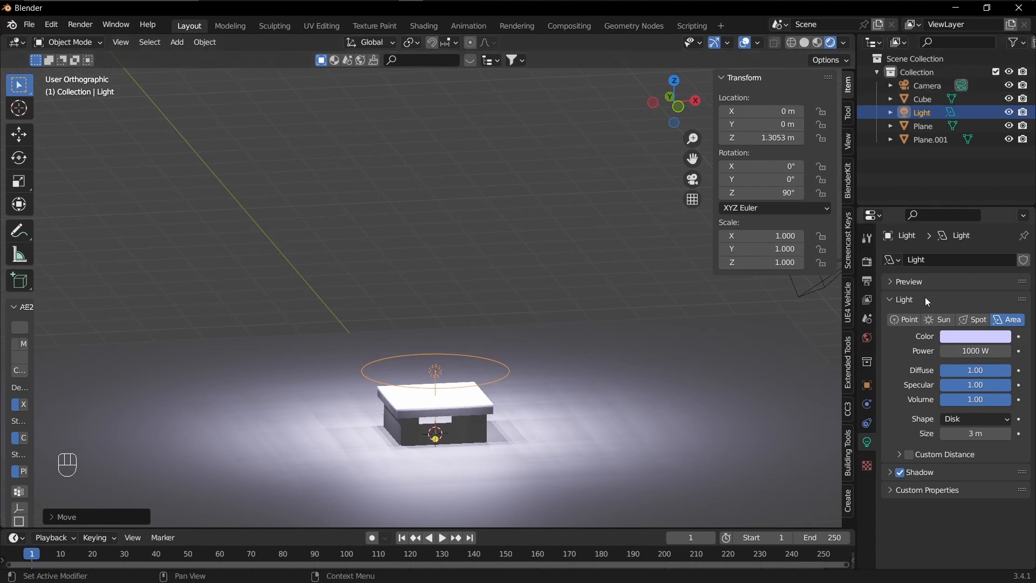
pyautogui.click(896, 300)
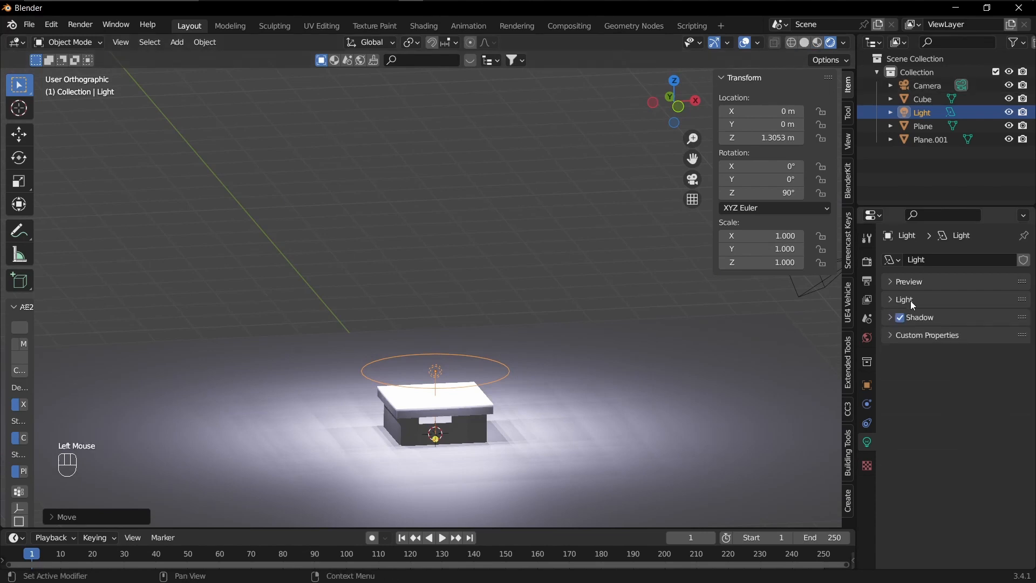
pyautogui.moveTo(399, 373); pyautogui.dragTo(432, 380, button='middle')
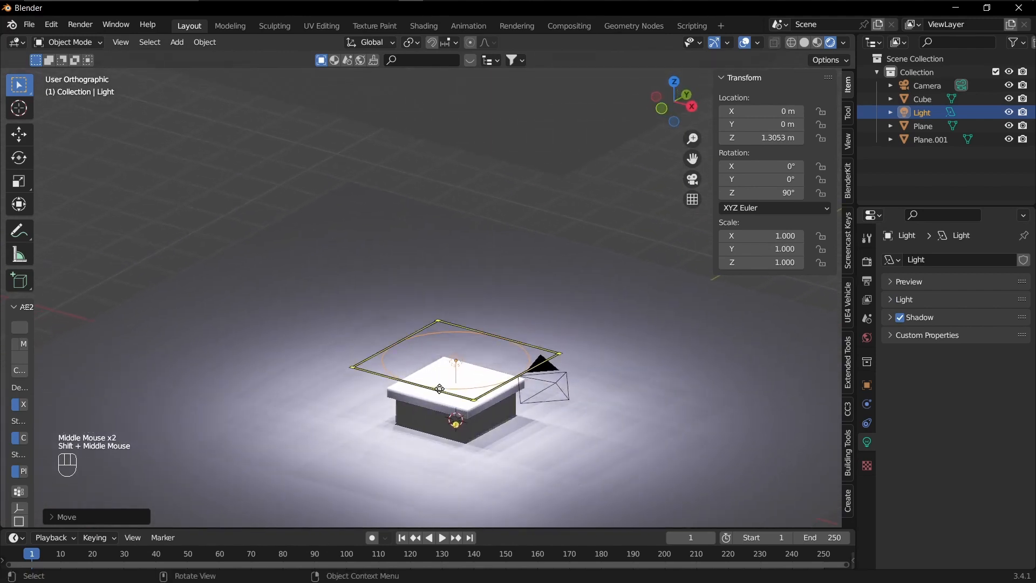